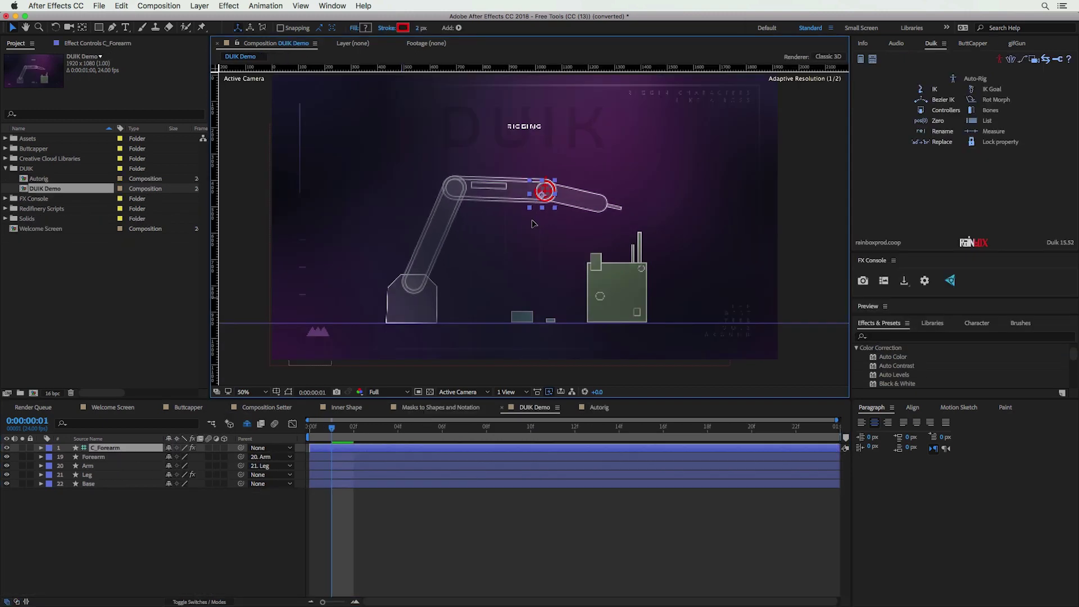
Move the C_Forearm controller back toward the robot's upper joint to repose the arm
{"action": "left_click_drag", "start_coordinate": [551, 177], "coordinate": [508, 193]}
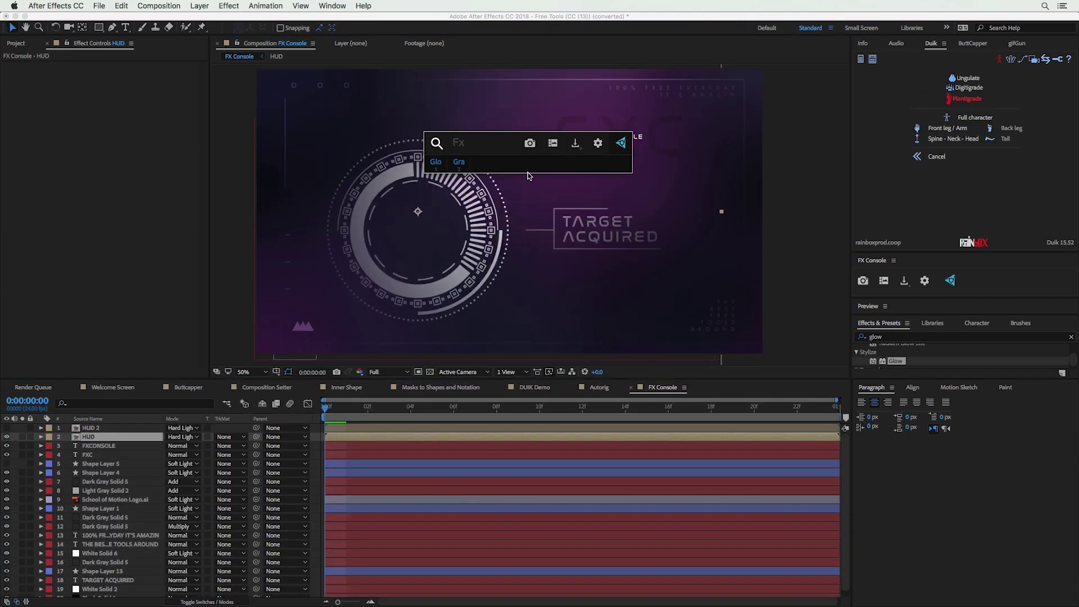
Find the Glow effect with the FX Console search and apply it to the selected HUD layer
{"action": "type", "text": "glow"}
{"action": "key", "text": "Return"}
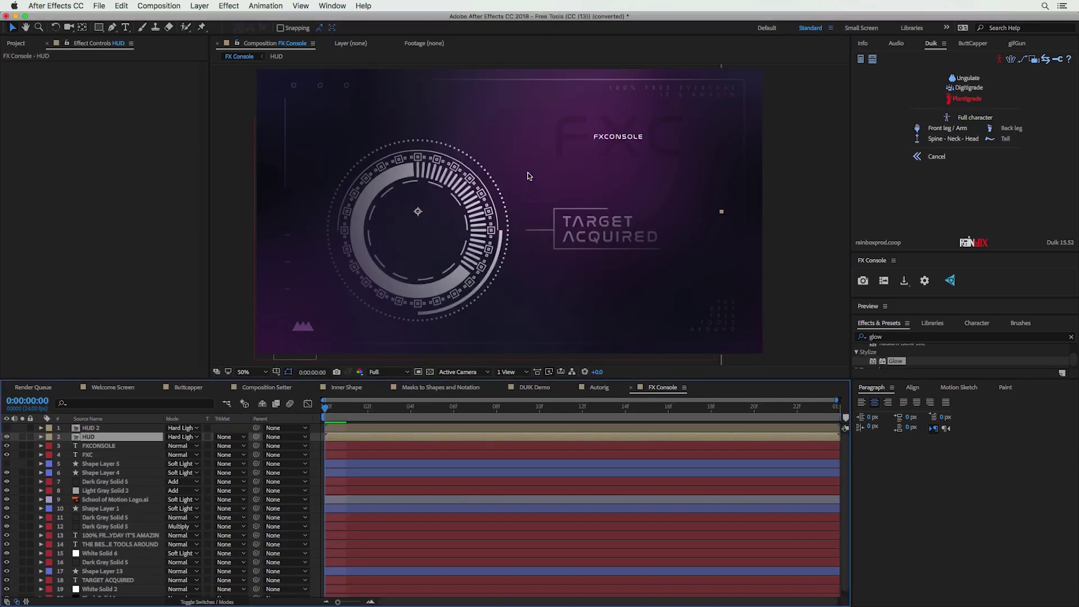
Open the FX Console snapshot gallery and compare the saved target HUD snapshots
{"action": "key", "text": "ctrl+shift+space"}
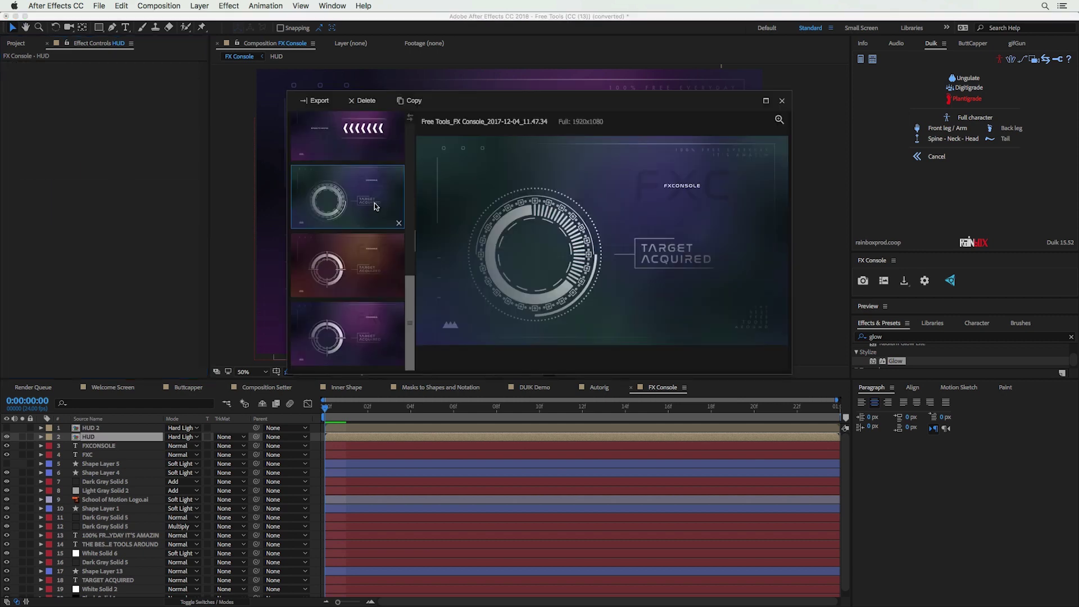
{"action": "left_click", "coordinate": [341, 255]}
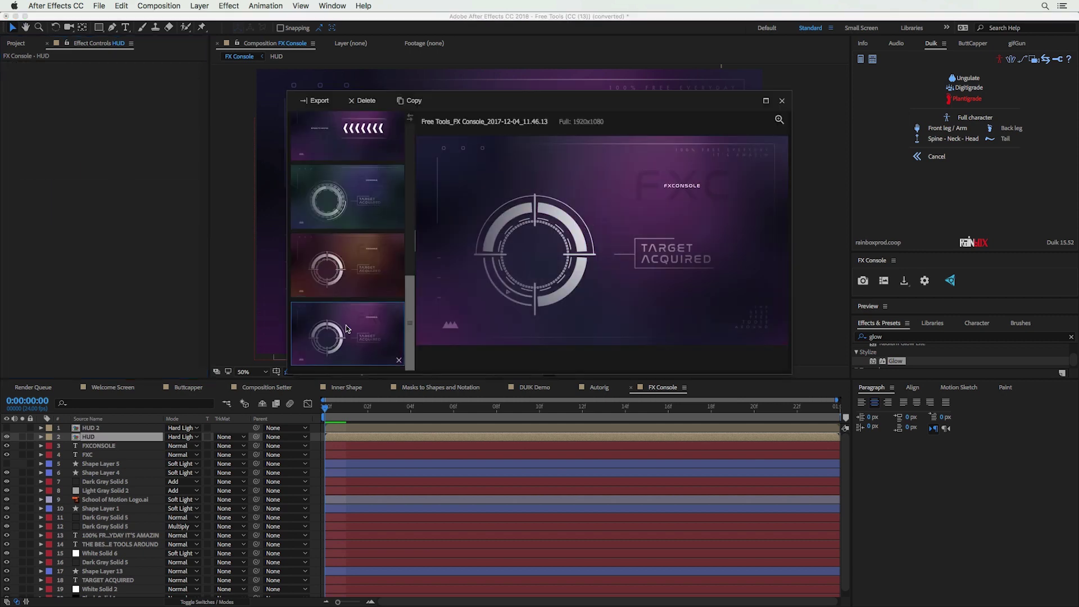
{"action": "left_click", "coordinate": [354, 206]}
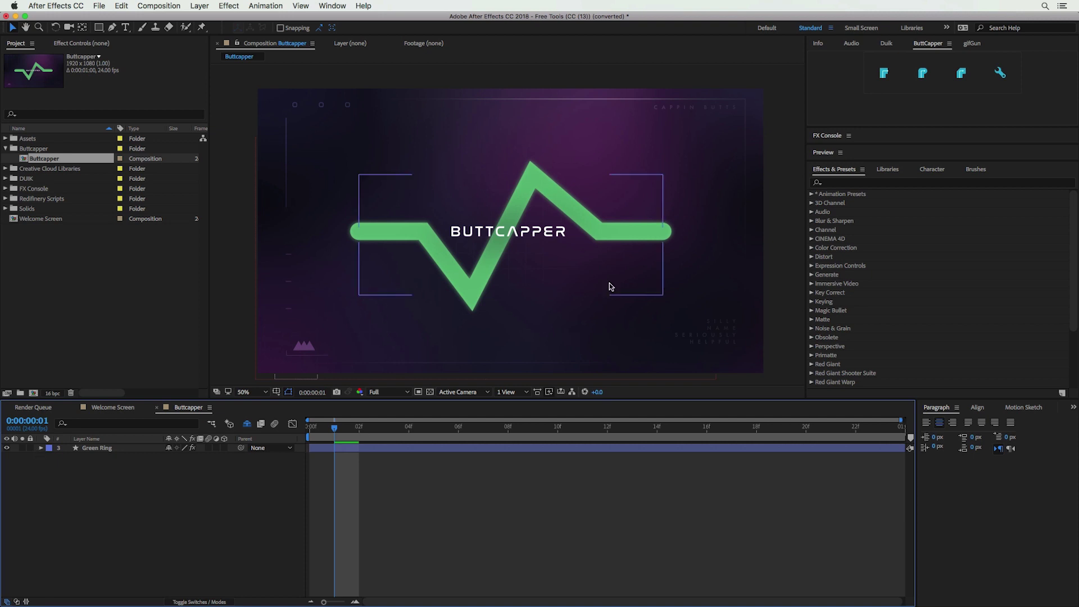
Select the Green Ring zigzag line and expand its Shape 1 contents to show the Stroke 1 properties
{"action": "left_click", "coordinate": [489, 273]}
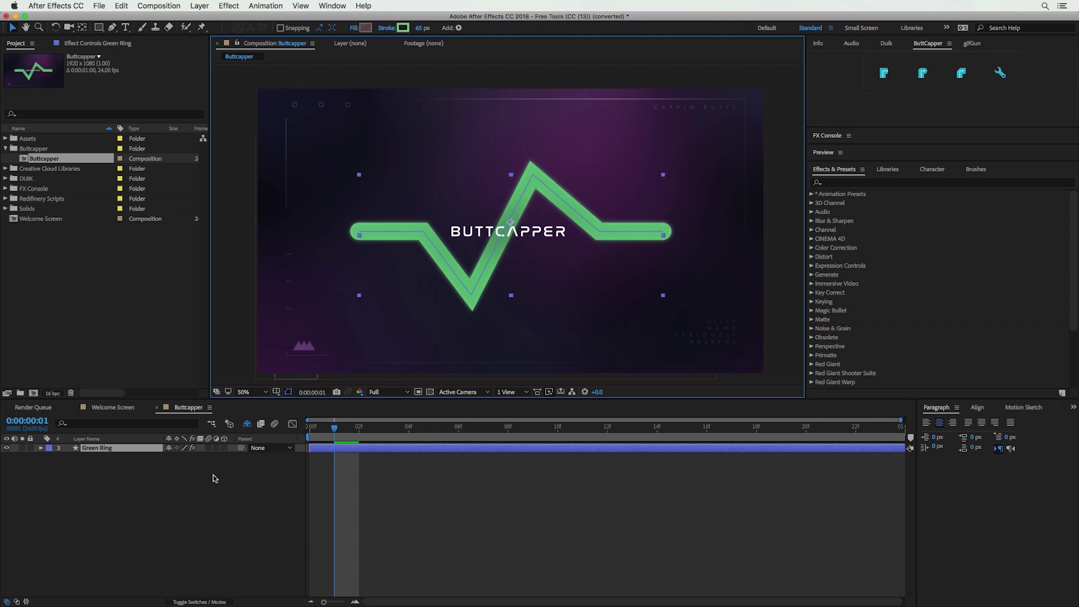
{"action": "left_click", "coordinate": [41, 448]}
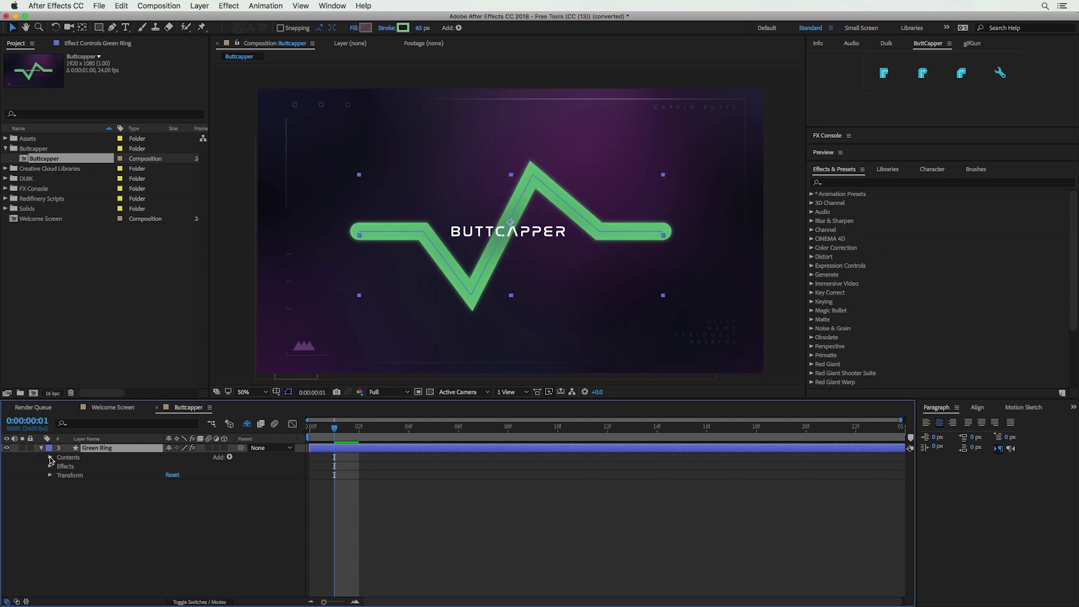
{"action": "left_click", "coordinate": [50, 458]}
{"action": "left_click", "coordinate": [59, 466]}
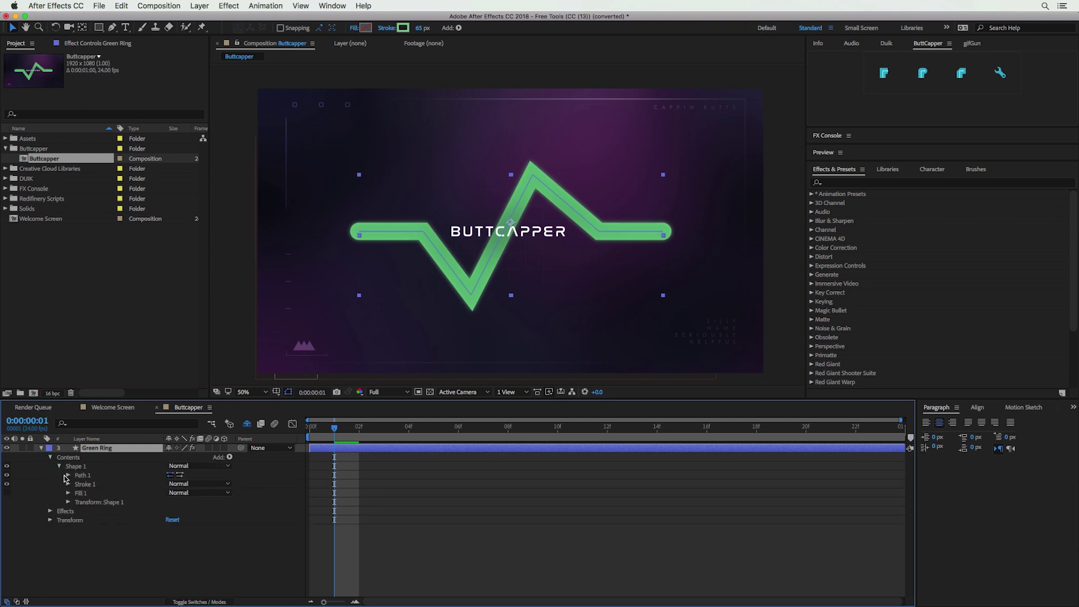
{"action": "left_click", "coordinate": [68, 484]}
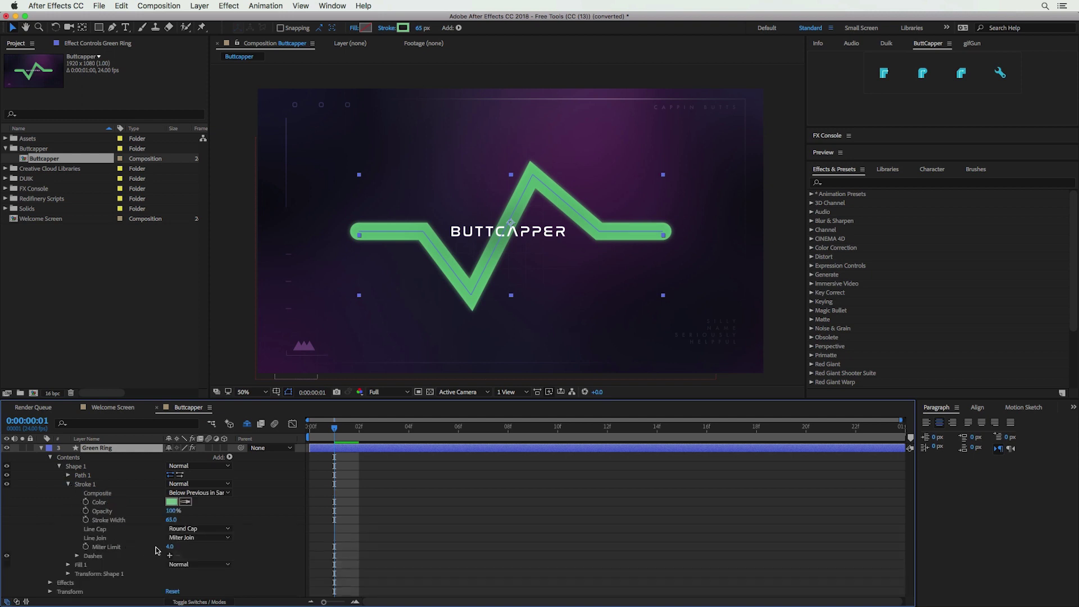
Cycle the Stroke 1 line cap through Butt Cap, Round Cap and Projecting Cap, ending on Round Cap
{"action": "left_click", "coordinate": [203, 528]}
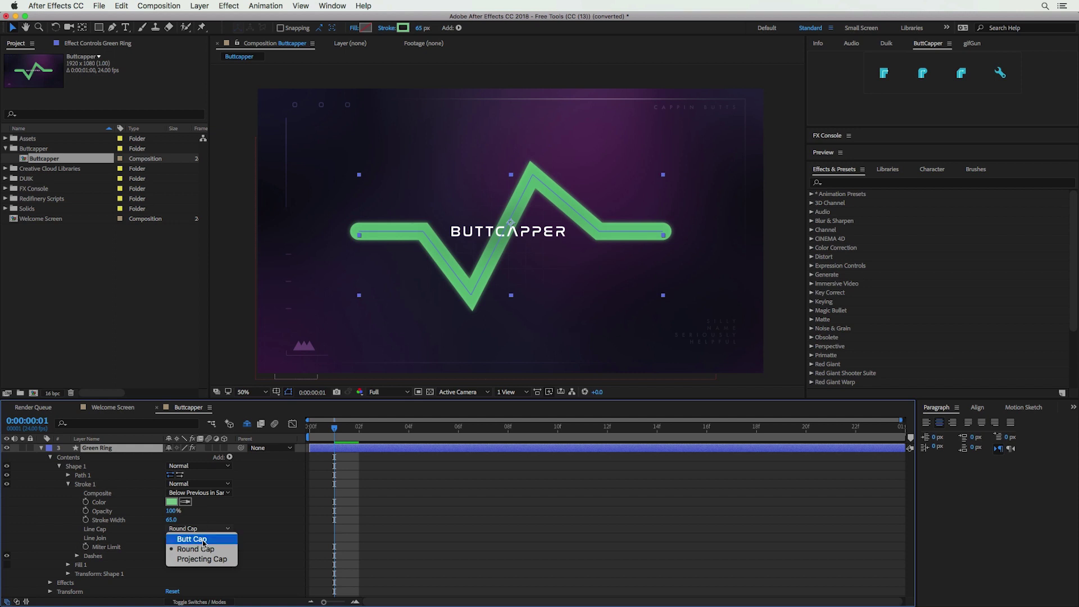
{"action": "left_click", "coordinate": [203, 539]}
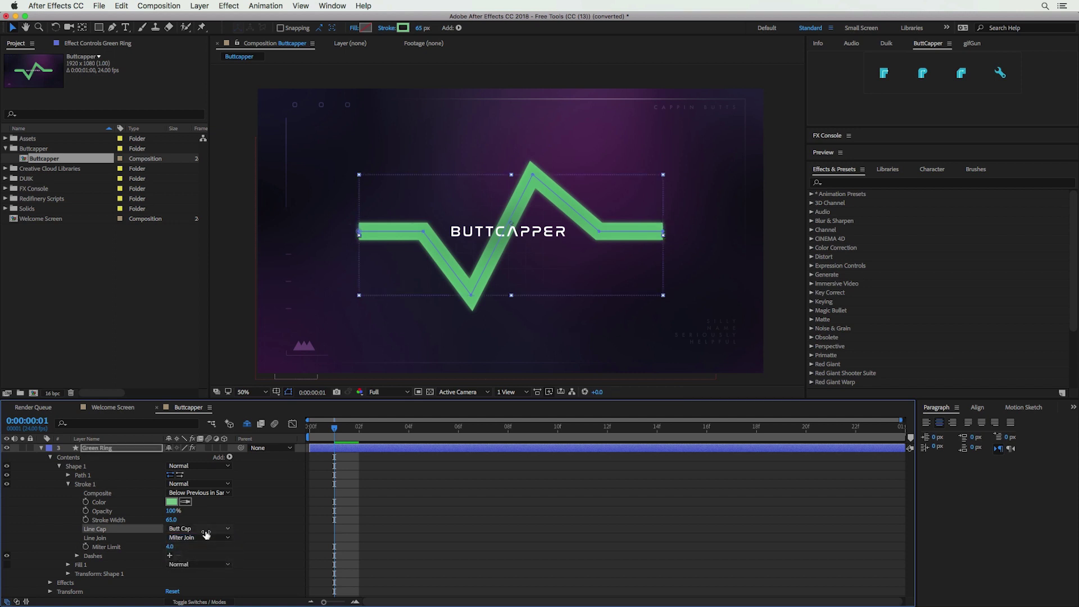
{"action": "left_click", "coordinate": [206, 531]}
{"action": "left_click", "coordinate": [209, 549]}
{"action": "left_click", "coordinate": [209, 531]}
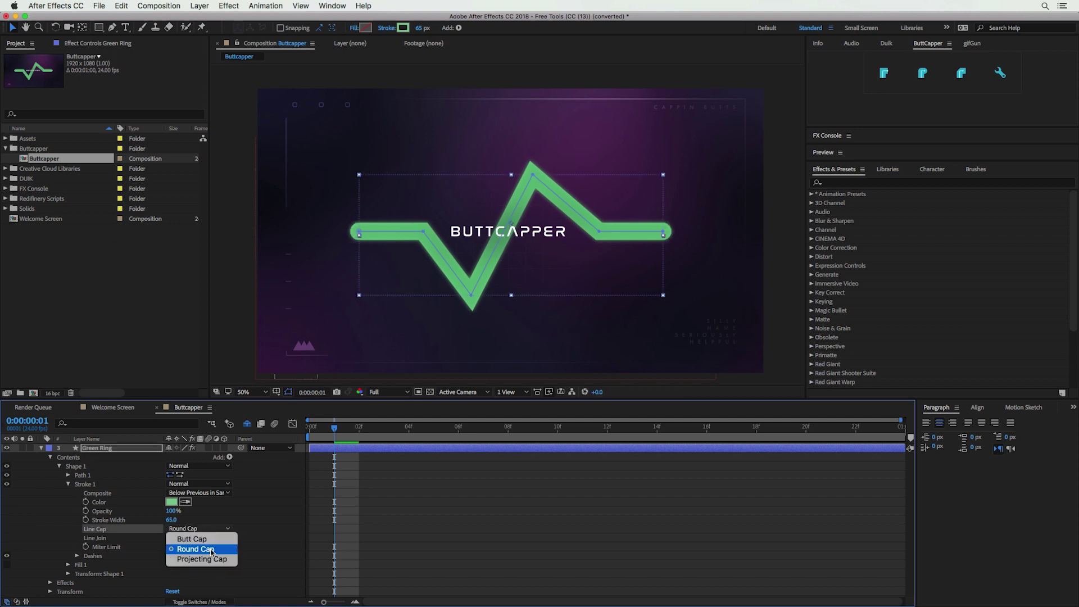
{"action": "left_click", "coordinate": [208, 559]}
{"action": "left_click", "coordinate": [209, 528]}
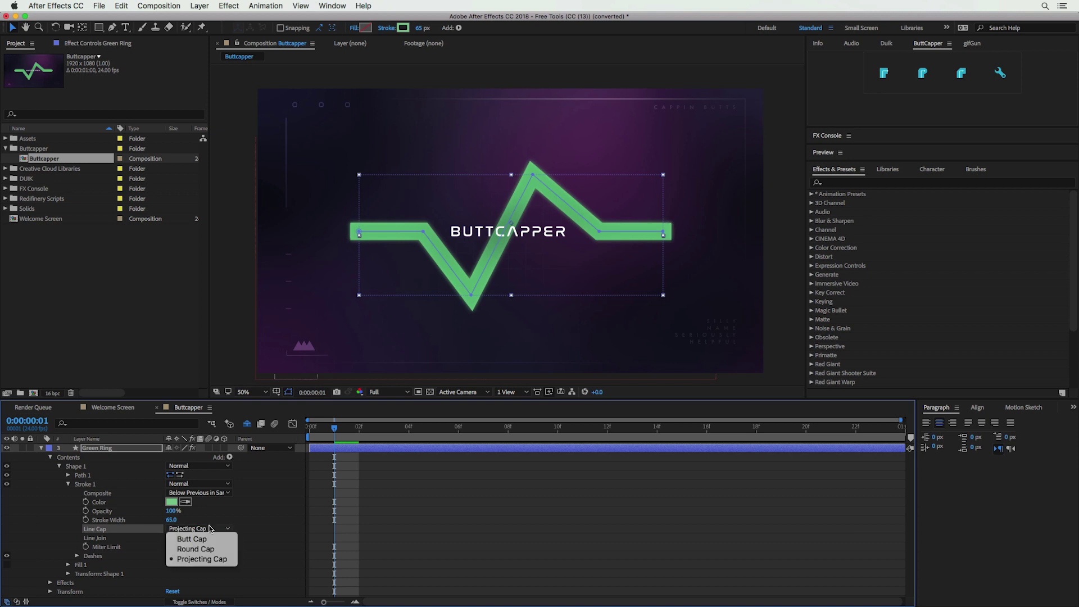
{"action": "left_click", "coordinate": [209, 550]}
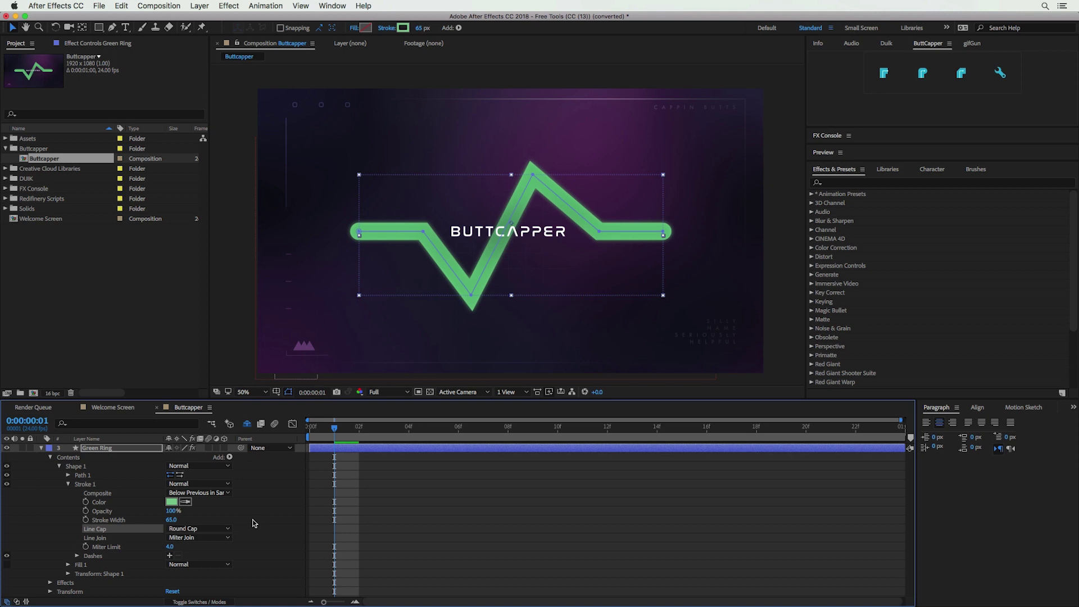
Collapse the Green Ring layer's properties, reselect the layer, and widen the composition viewer by narrowing the ButtCapper panel
{"action": "left_click", "coordinate": [40, 448]}
{"action": "left_click", "coordinate": [122, 450]}
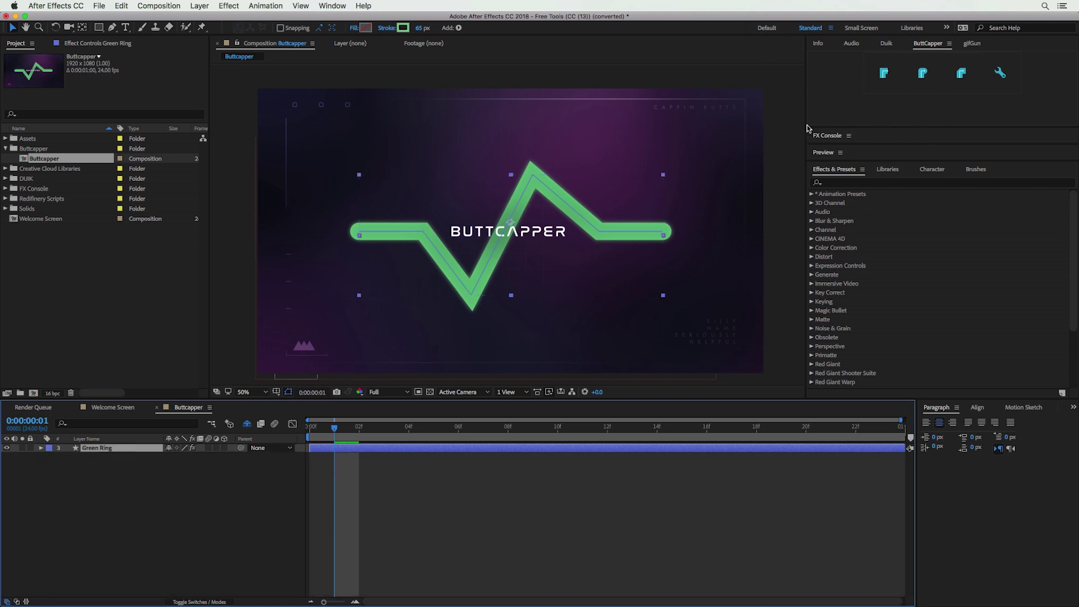
{"action": "left_click_drag", "start_coordinate": [807, 128], "coordinate": [852, 128]}
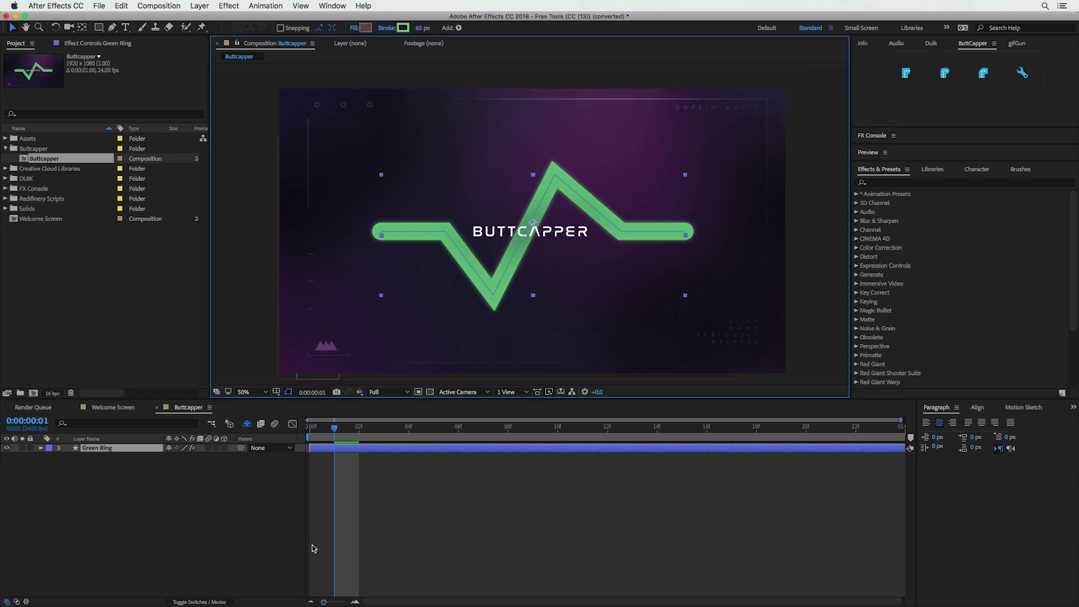
Use the ButtCapper script panel to switch the Green Ring line cap to Butt and back to Round
{"action": "left_click", "coordinate": [334, 6]}
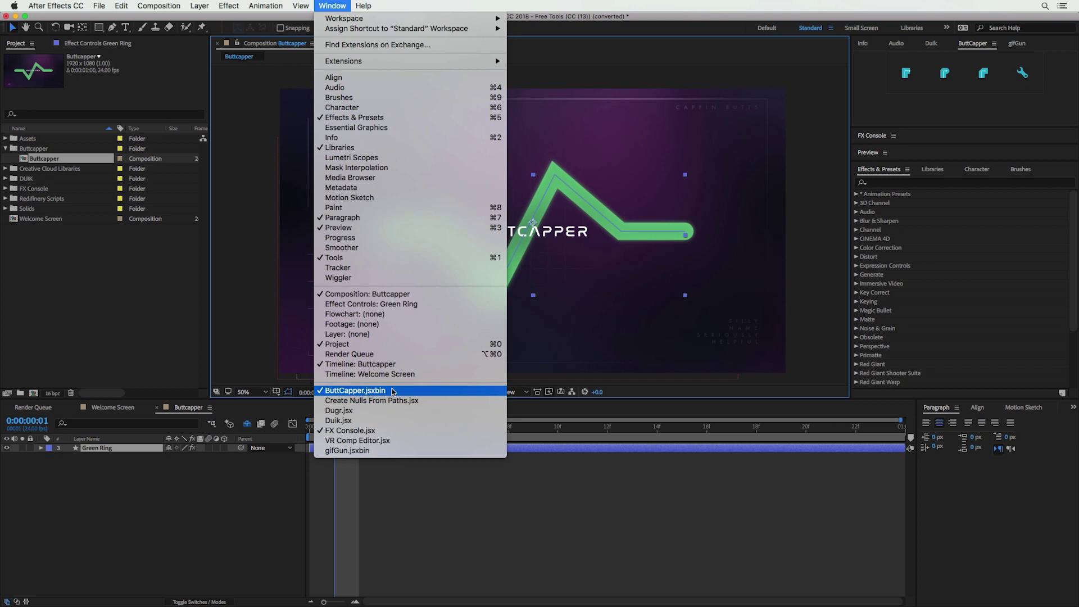
{"action": "left_click", "coordinate": [912, 109]}
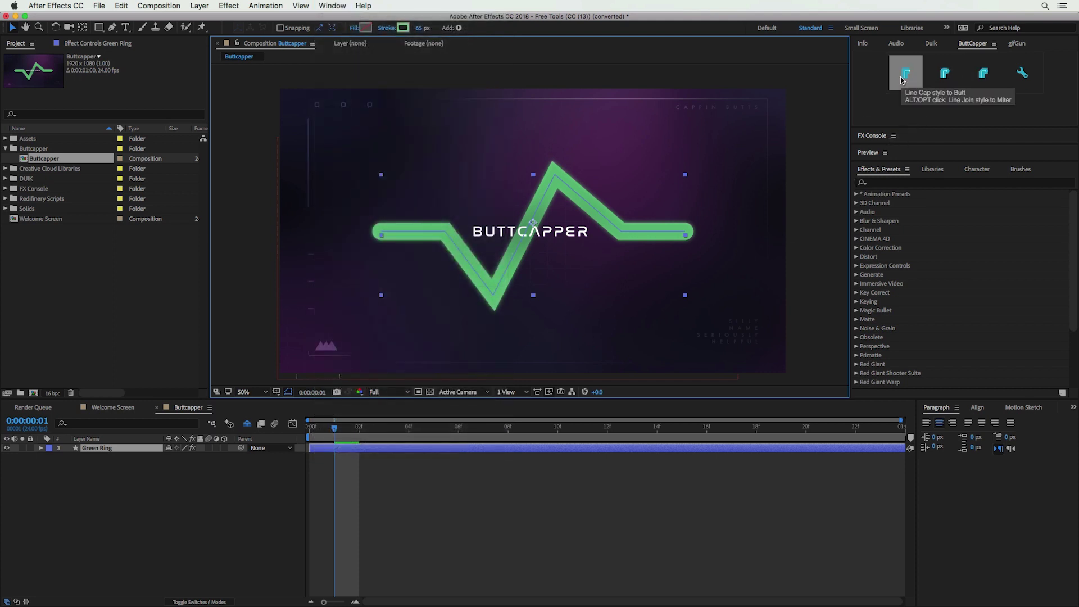
{"action": "left_click", "coordinate": [902, 80]}
{"action": "left_click", "coordinate": [951, 79]}
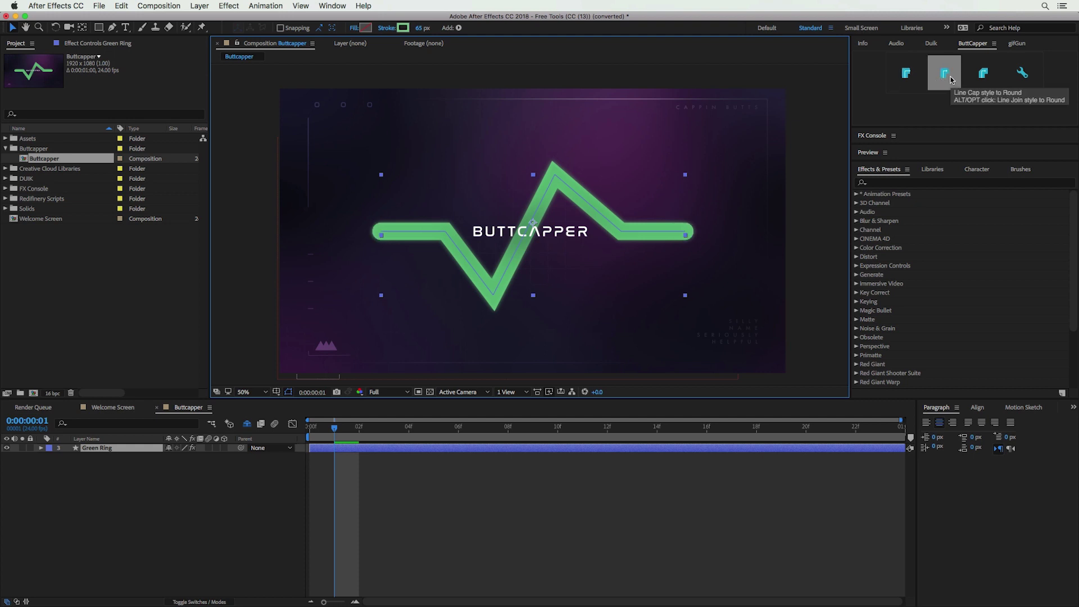
{"action": "left_click", "coordinate": [945, 80]}
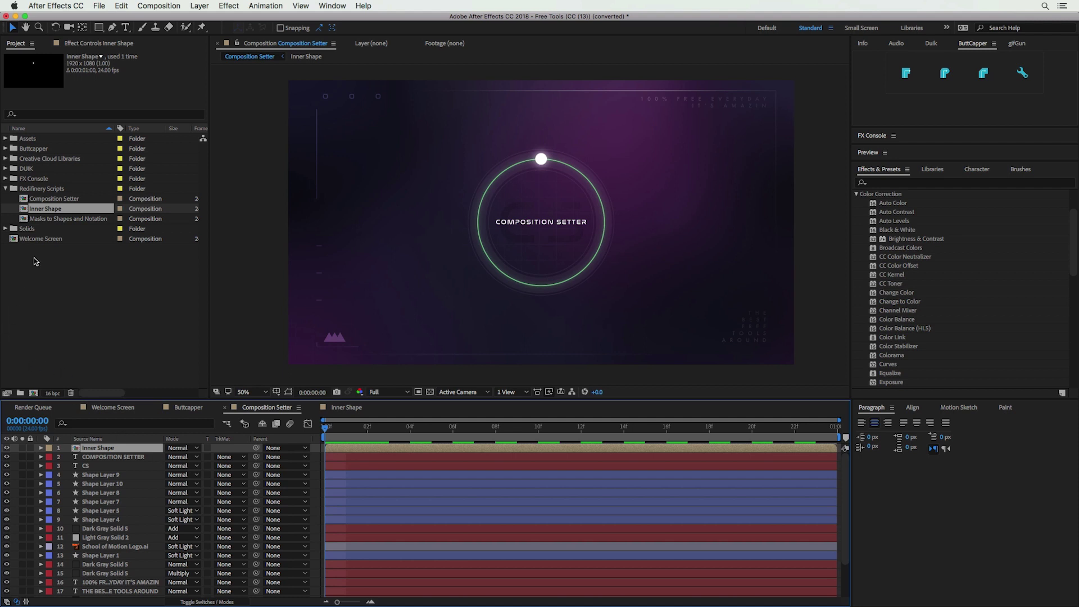
Open the Composition Setter composition from the Redifinery Scripts folder
{"action": "left_click", "coordinate": [25, 200]}
{"action": "double_click", "coordinate": [25, 201]}
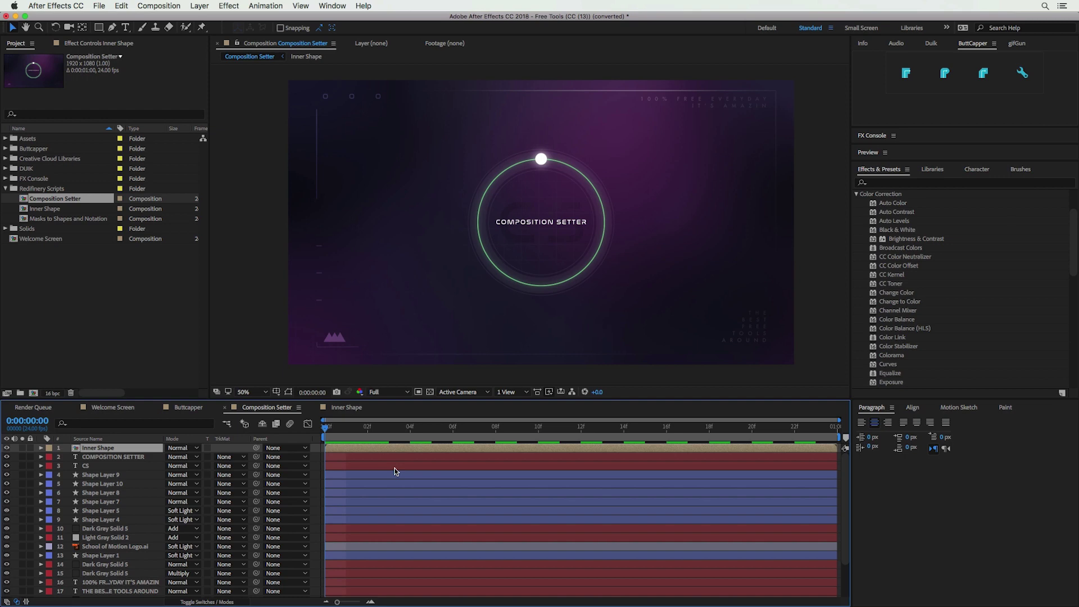
Set the Composition Setter composition's duration to 10 seconds and show its full length in the timeline
{"action": "left_click", "coordinate": [168, 6]}
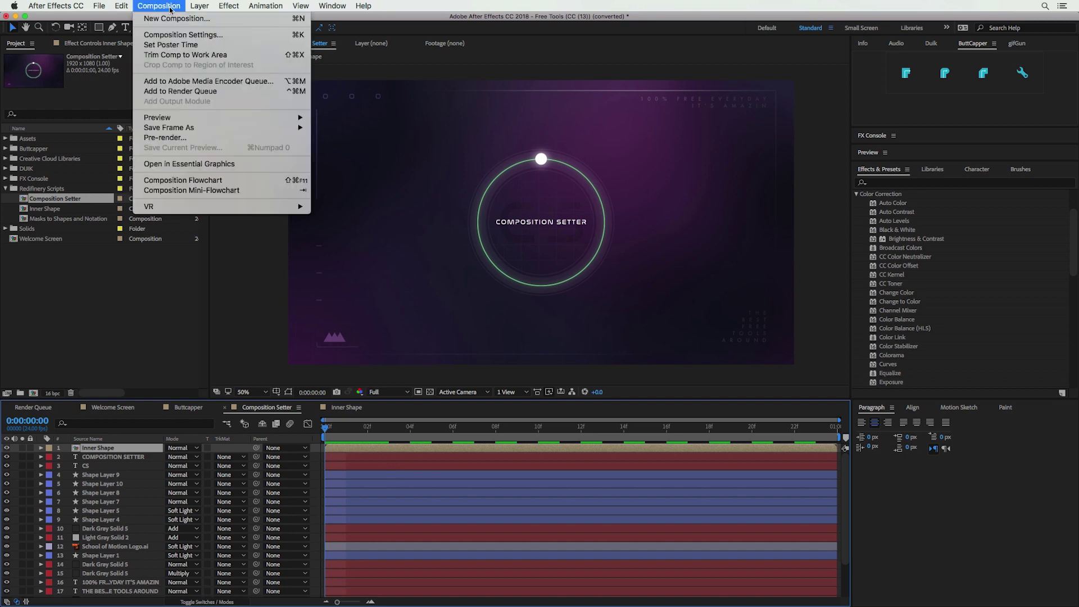
{"action": "left_click", "coordinate": [175, 35]}
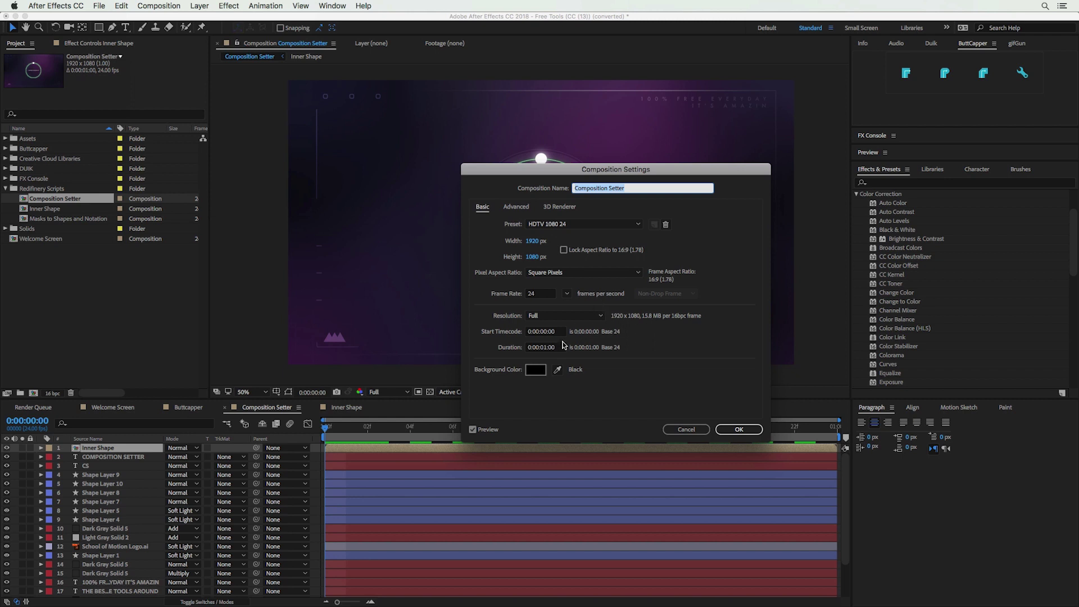
{"action": "left_click", "coordinate": [544, 348]}
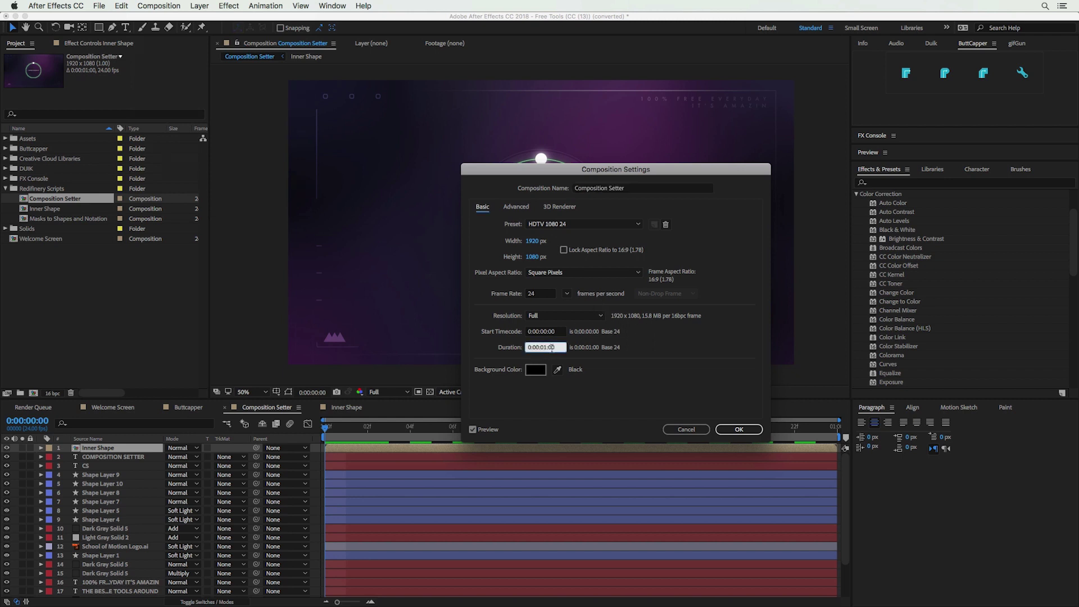
{"action": "left_click", "coordinate": [741, 432]}
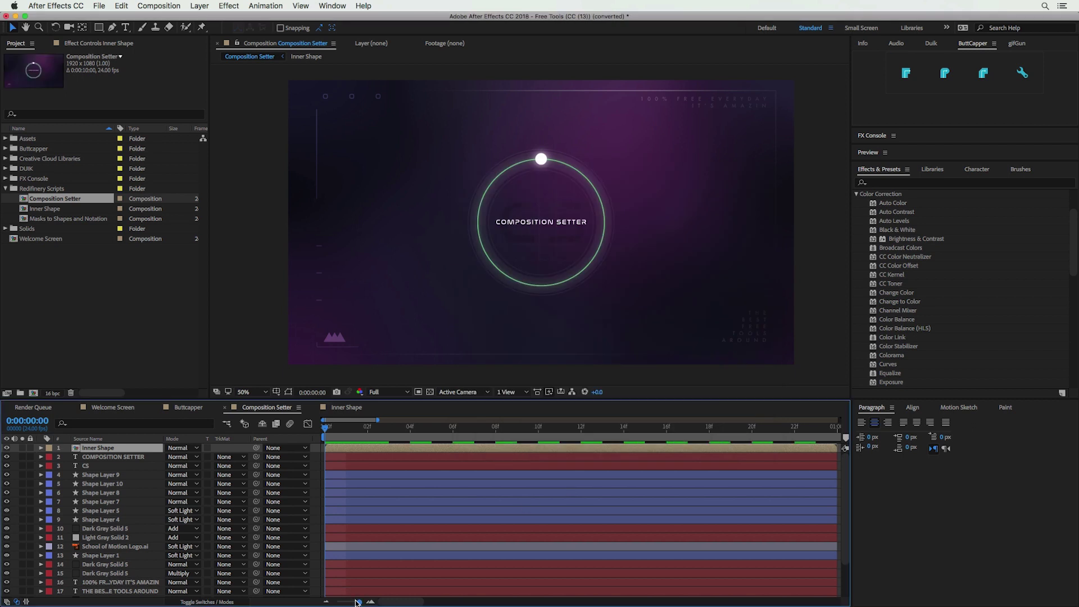
{"action": "left_click_drag", "start_coordinate": [358, 601], "coordinate": [337, 601]}
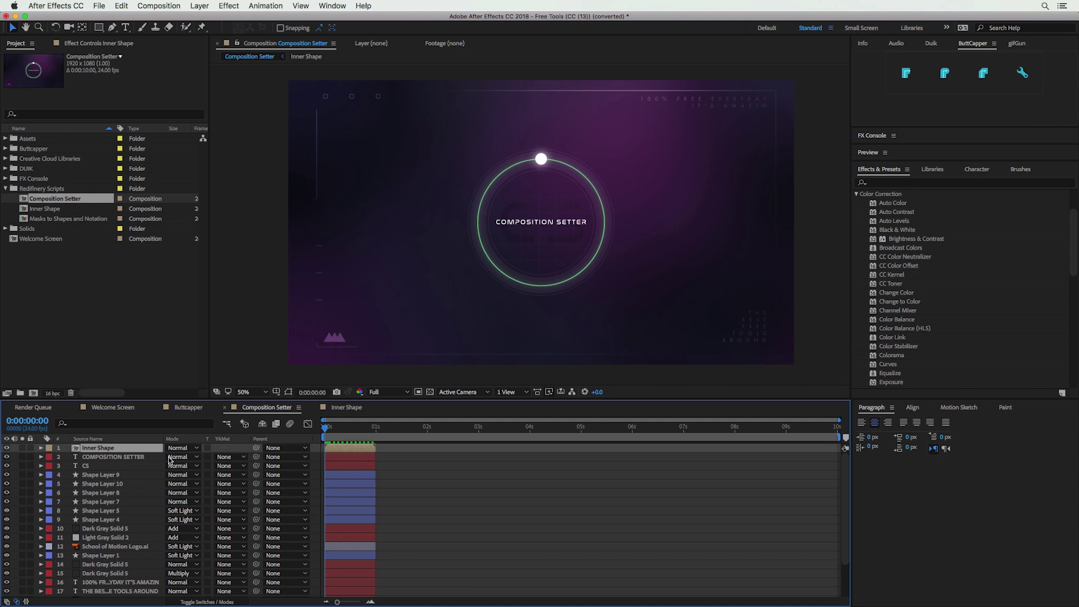
Try extending the layers from COMPOSITION SETTER to Black Solid 1 toward the composition's end, undo it, and clear the selection
{"action": "left_click", "coordinate": [133, 460]}
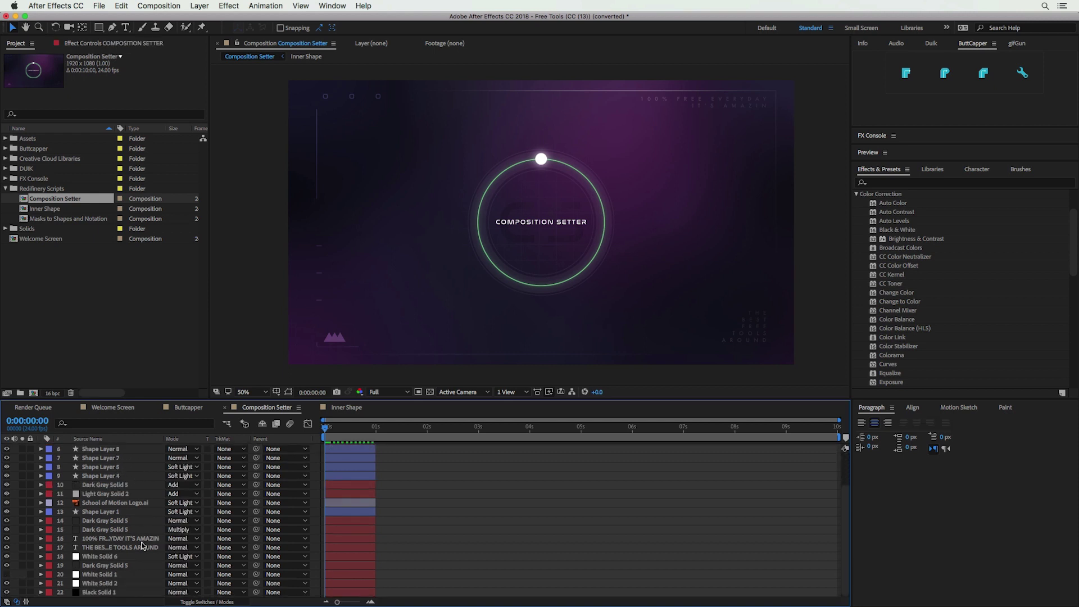
{"action": "scroll", "coordinate": [155, 591], "scroll_direction": "down", "scroll_amount": 3}
{"action": "left_click", "coordinate": [155, 591], "text": "shift"}
{"action": "left_click_drag", "start_coordinate": [371, 549], "coordinate": [802, 539]}
{"action": "key", "text": "super+z"}
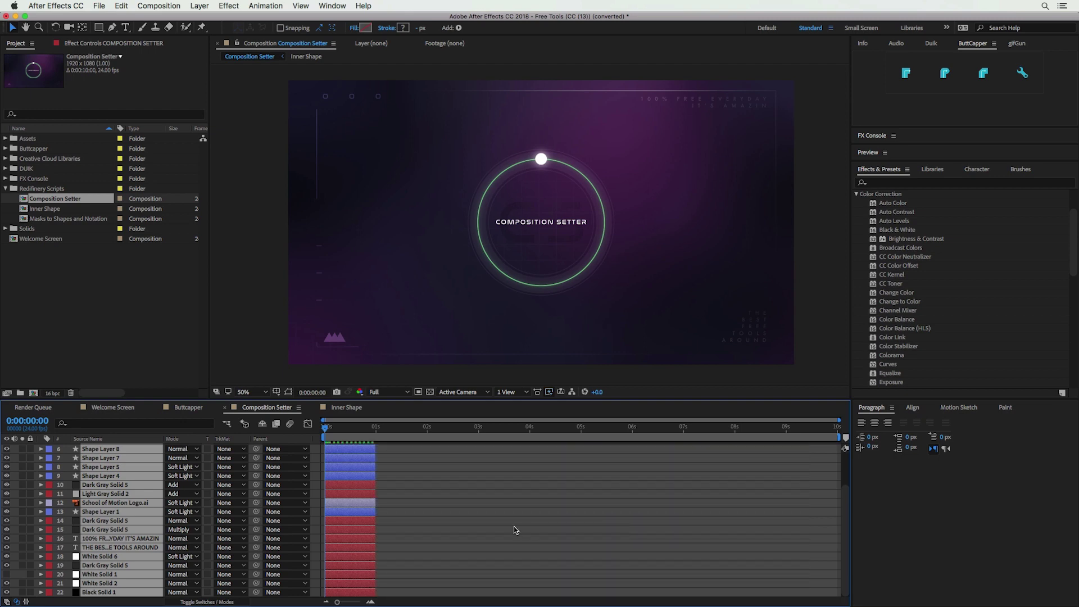
{"action": "scroll", "coordinate": [492, 525], "scroll_direction": "up", "scroll_amount": 2}
{"action": "left_click", "coordinate": [440, 469]}
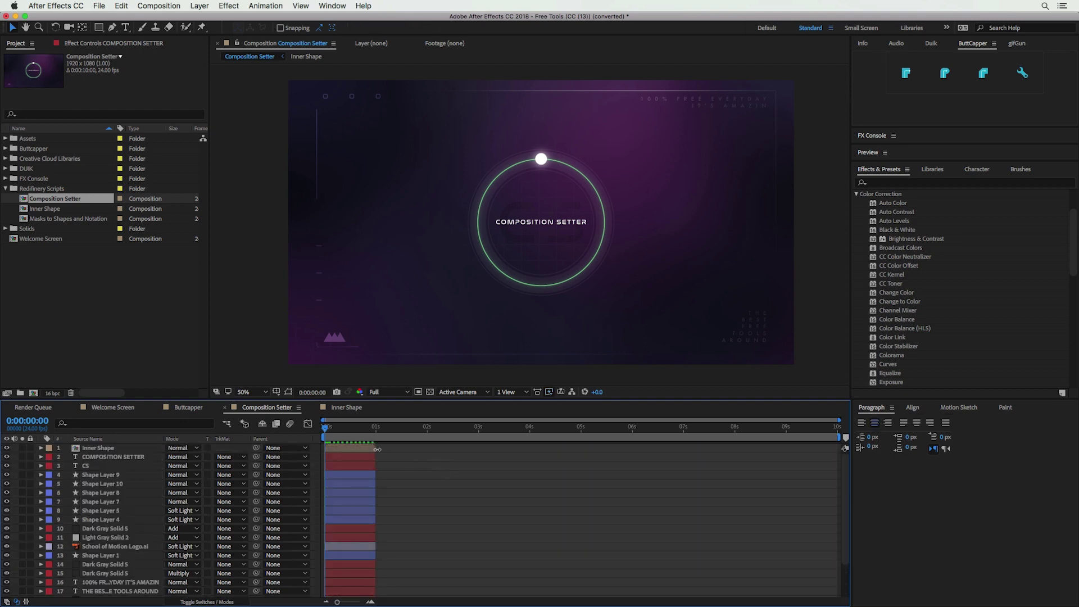
{"action": "left_click", "coordinate": [450, 448]}
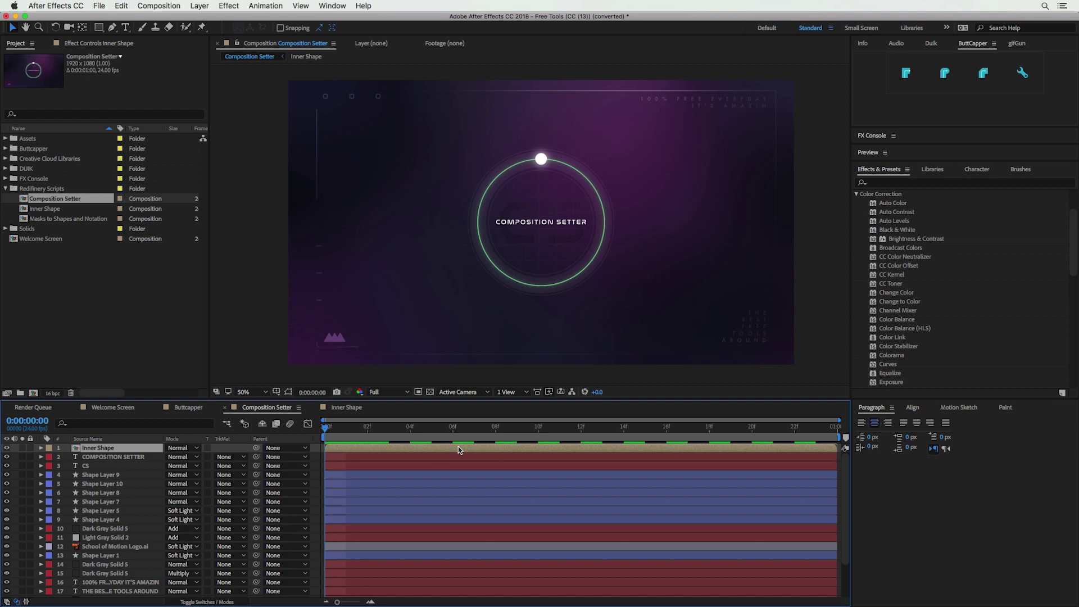
Run the rd_CompSetter script to set the composition's duration to 15 seconds with nested compositions updated, and close its dialog
{"action": "left_click", "coordinate": [99, 6]}
{"action": "mouse_move", "coordinate": [187, 287]}
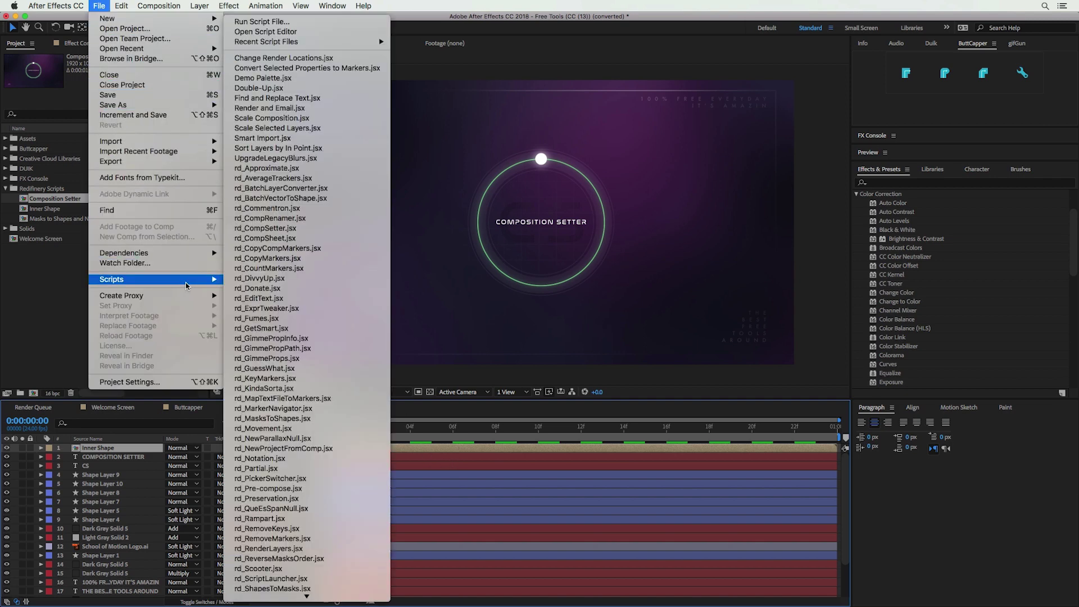
{"action": "left_click", "coordinate": [296, 229]}
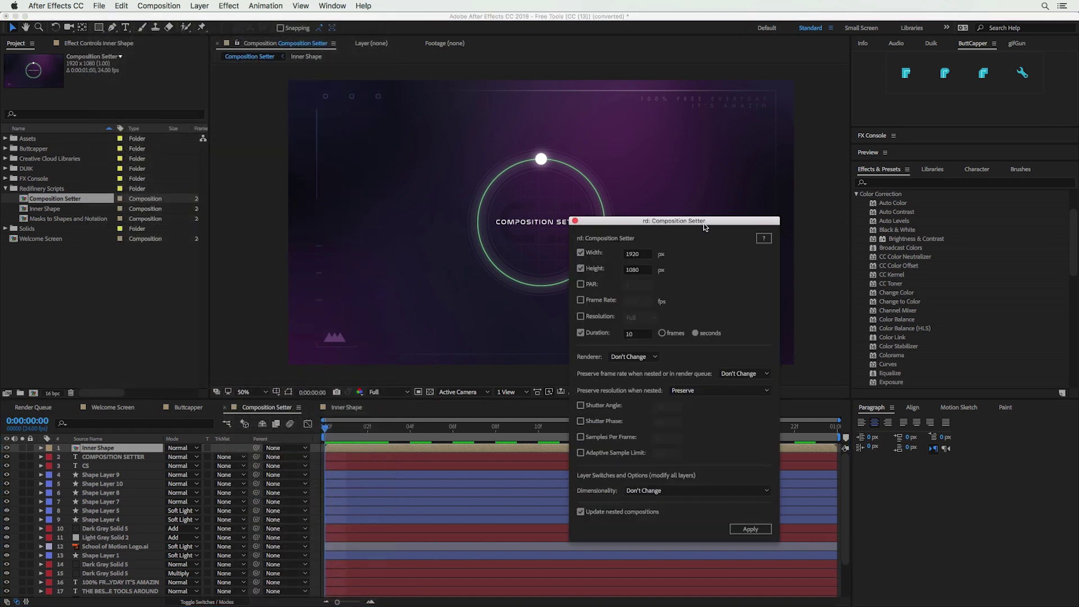
{"action": "left_click_drag", "start_coordinate": [704, 223], "coordinate": [650, 166]}
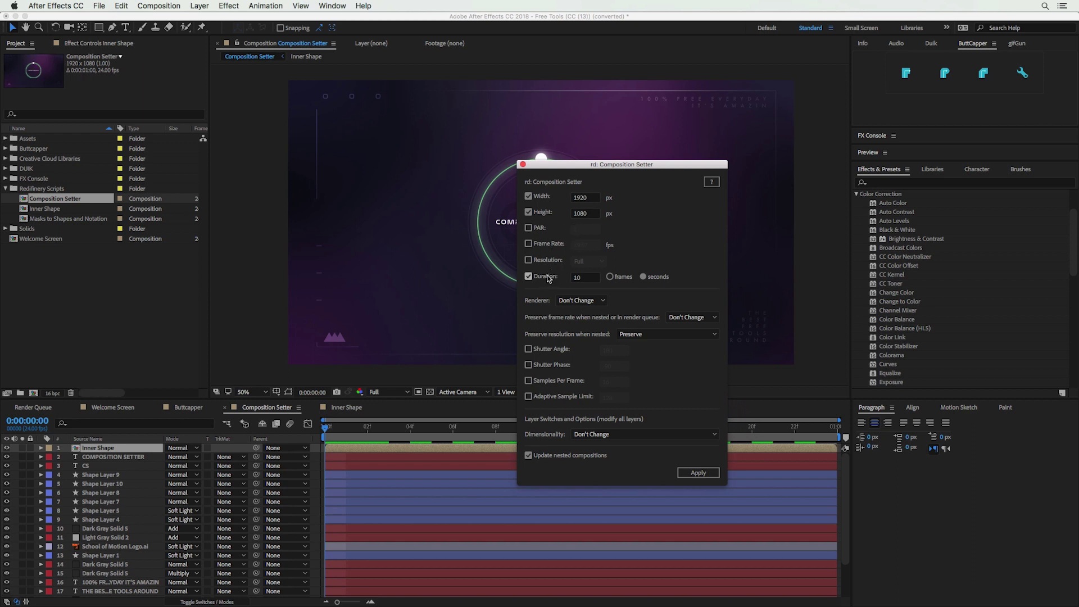
{"action": "double_click", "coordinate": [595, 277]}
{"action": "type", "text": "15"}
{"action": "left_click", "coordinate": [642, 278]}
{"action": "left_click", "coordinate": [704, 475]}
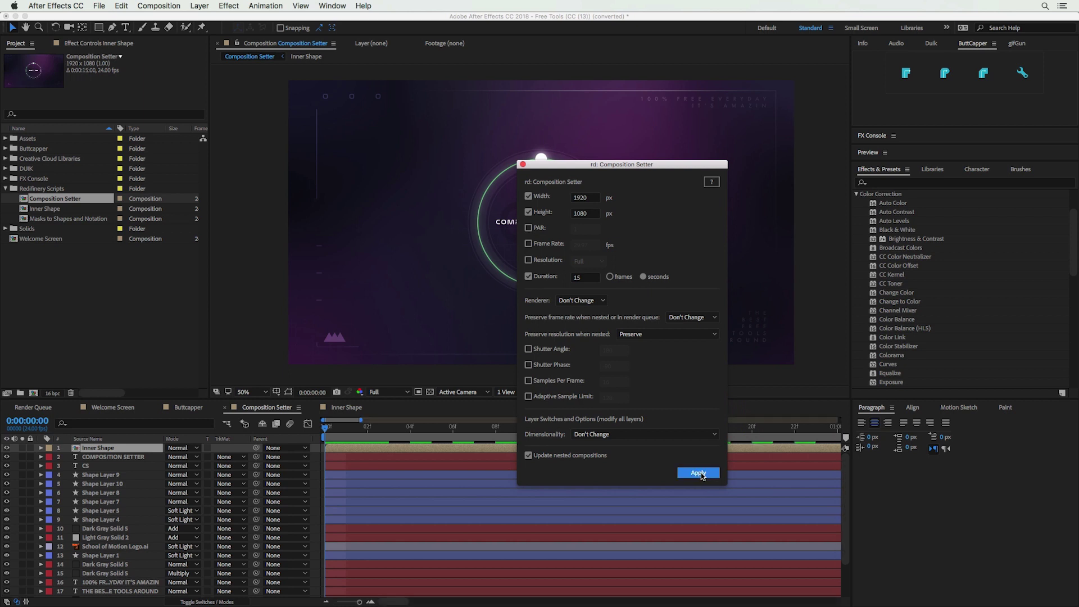
{"action": "left_click", "coordinate": [523, 166]}
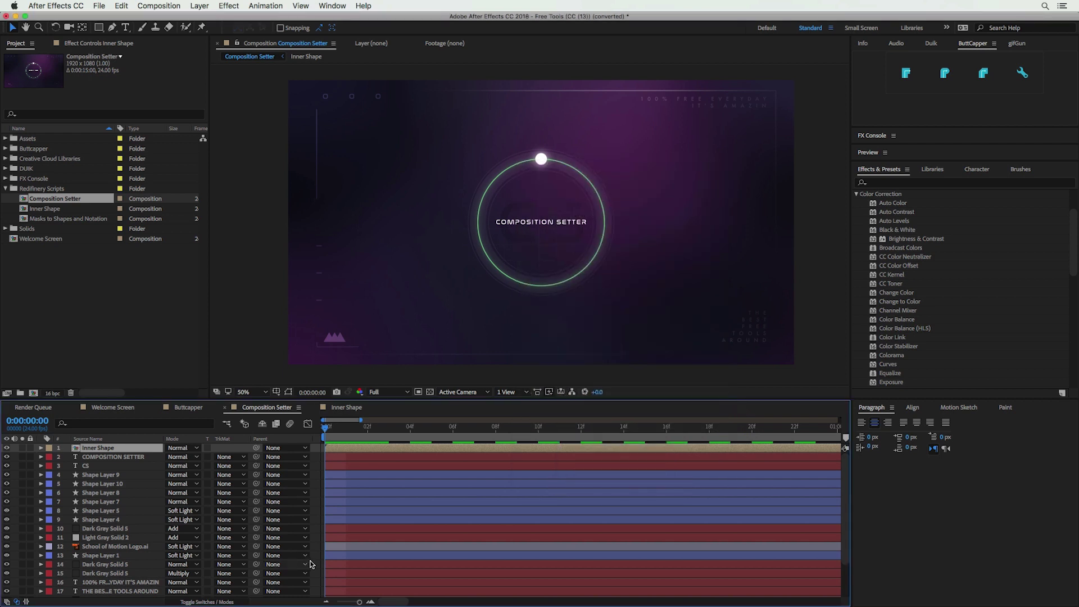
Show the composition's full 15-second length in the timeline, scrub to 0:00:04:20, and preview it from the start
{"action": "left_click_drag", "start_coordinate": [359, 602], "coordinate": [330, 602]}
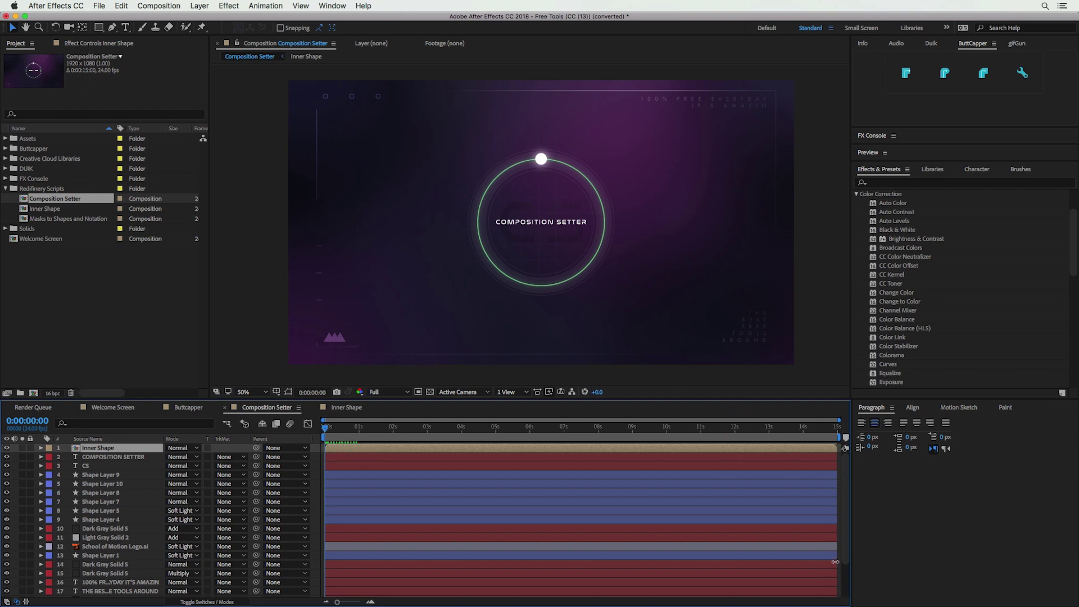
{"action": "left_click", "coordinate": [338, 431]}
{"action": "left_click_drag", "start_coordinate": [337, 435], "coordinate": [490, 444]}
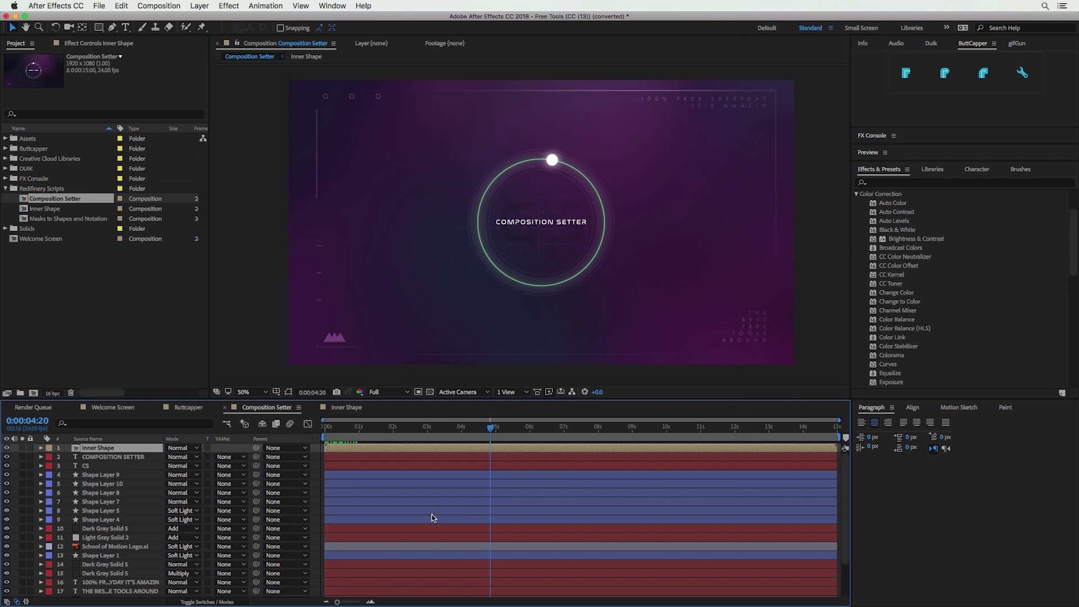
{"action": "key", "text": "Home"}
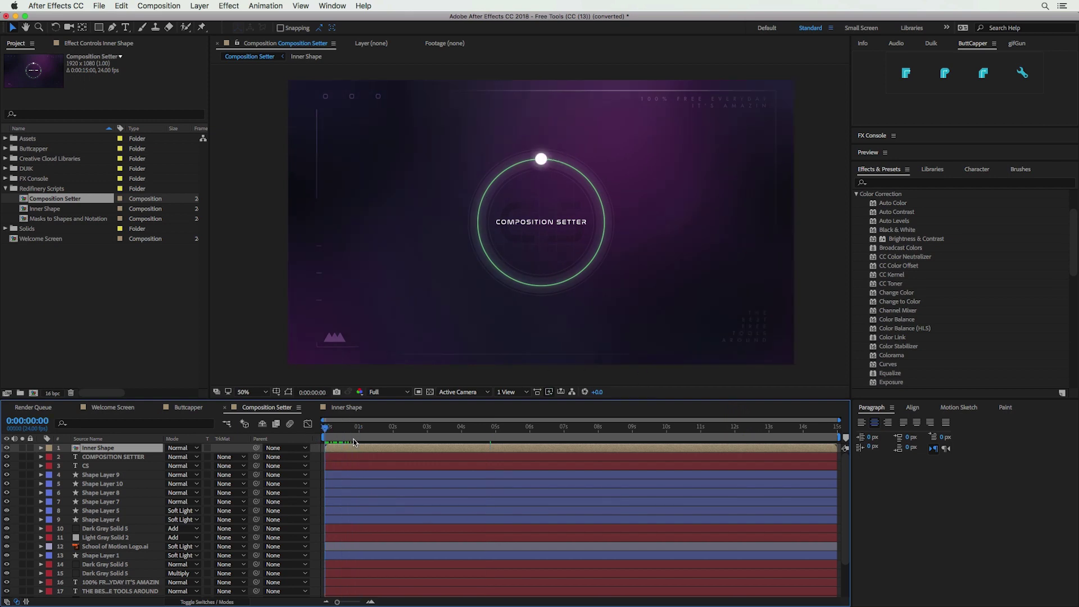
{"action": "key", "text": "space"}
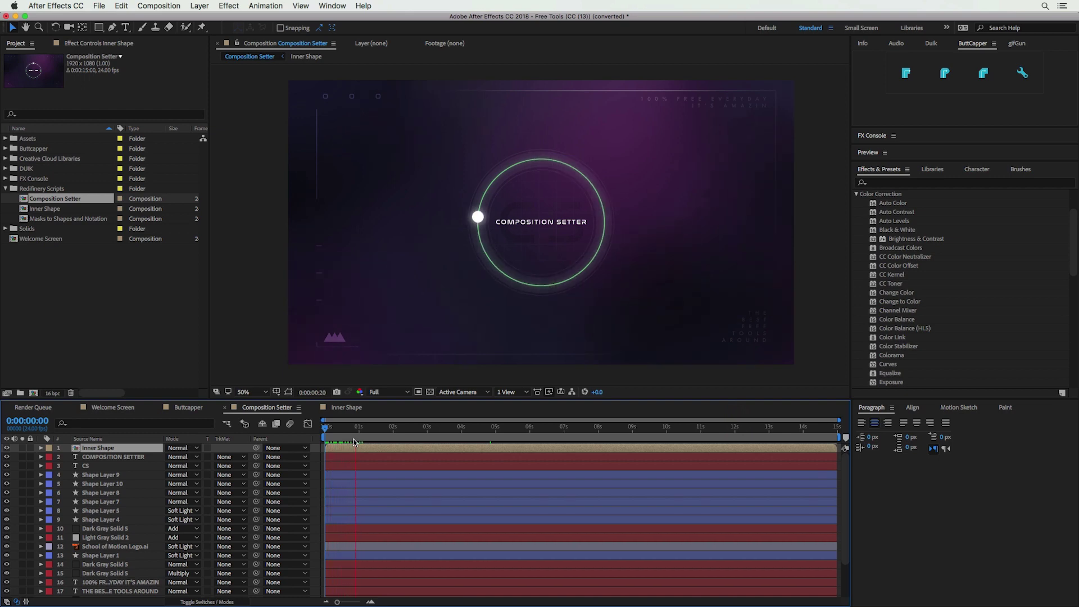
{"action": "left_click", "coordinate": [408, 431]}
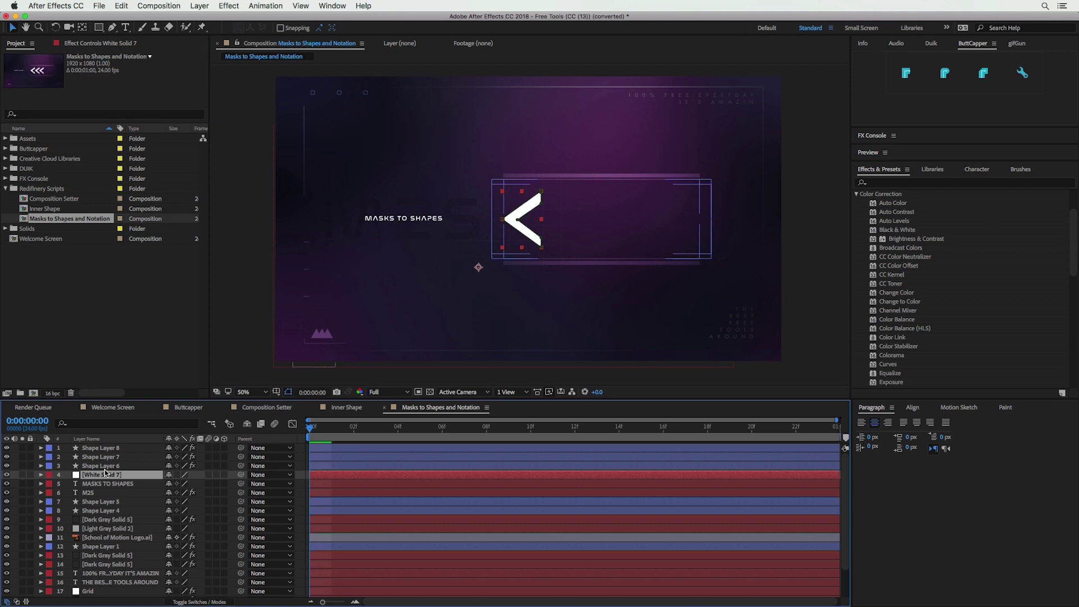
Convert the arrow mask on White Solid 7 to a shape layer with the rd_MasksToShapes script, and toggle the original solid's visibility to compare
{"action": "left_click", "coordinate": [105, 474]}
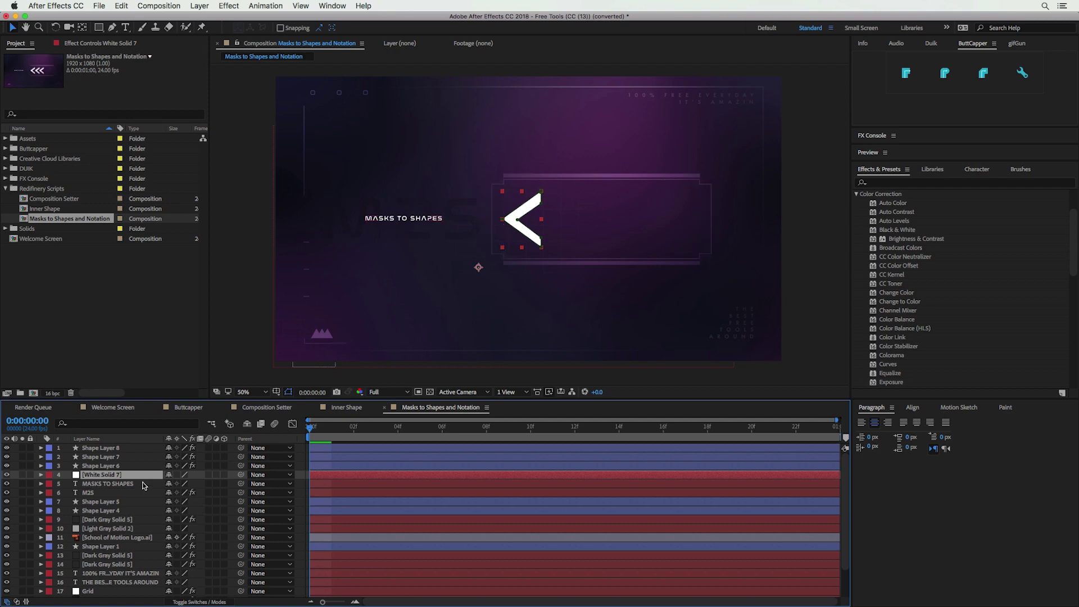
{"action": "scroll", "coordinate": [523, 234], "scroll_direction": "up", "scroll_amount": 2}
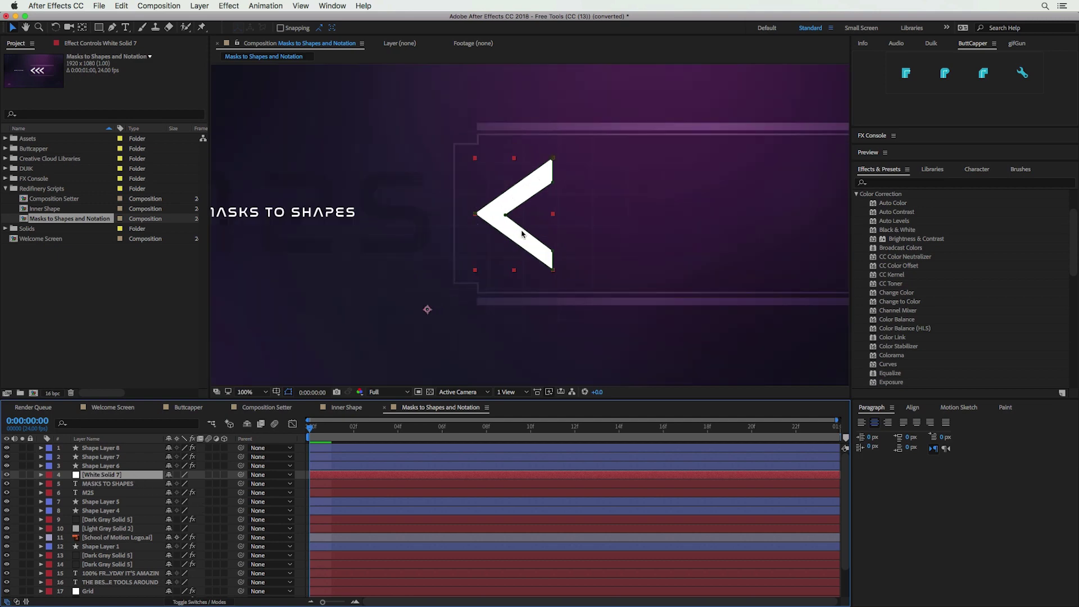
{"action": "scroll", "coordinate": [522, 234], "scroll_direction": "right", "scroll_amount": 3}
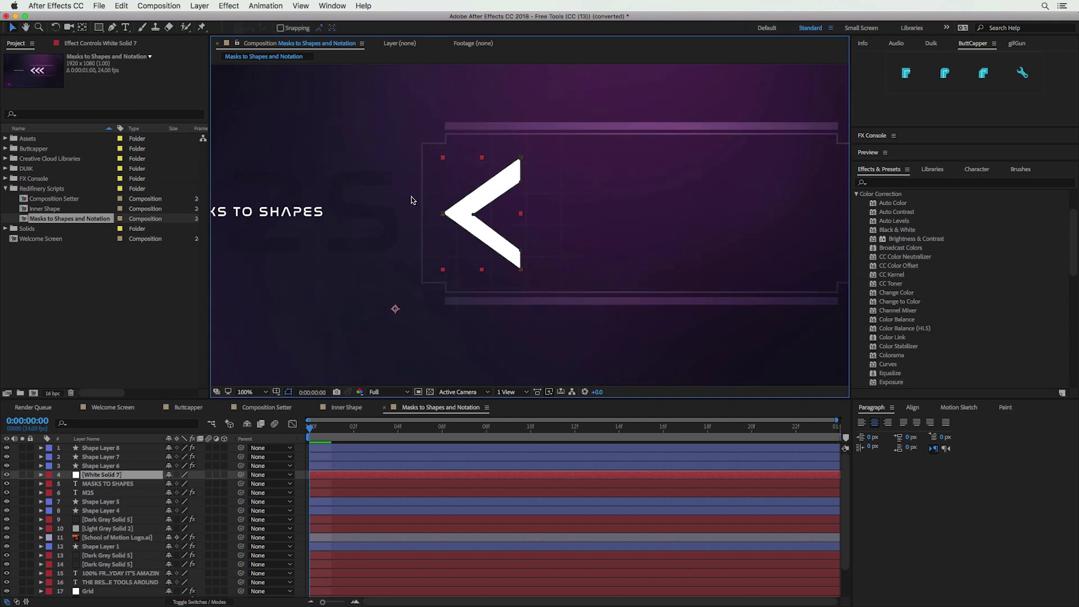
{"action": "left_click", "coordinate": [104, 5]}
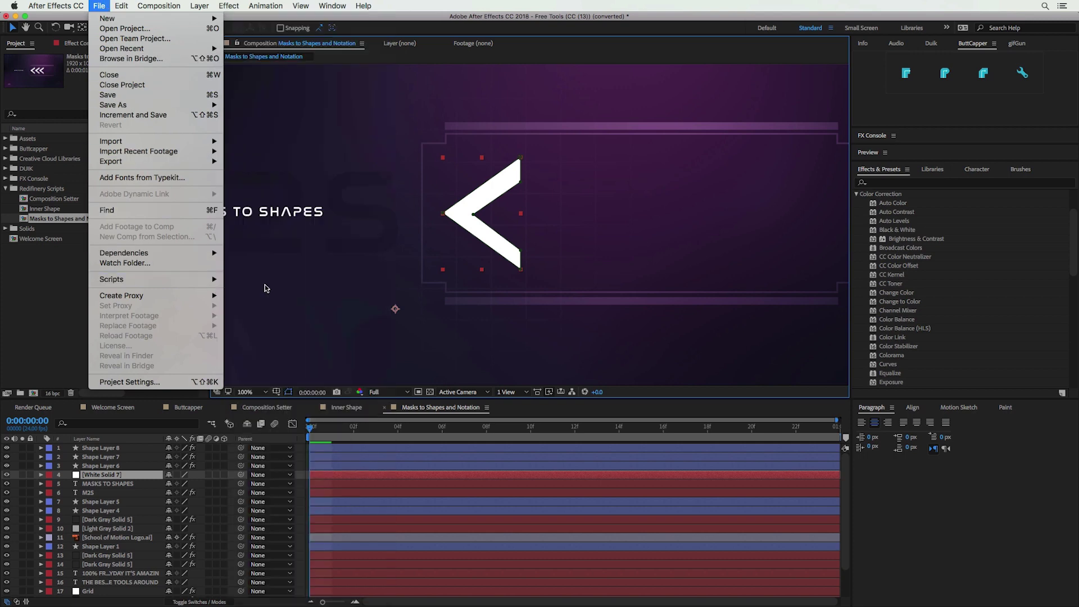
{"action": "mouse_move", "coordinate": [179, 279]}
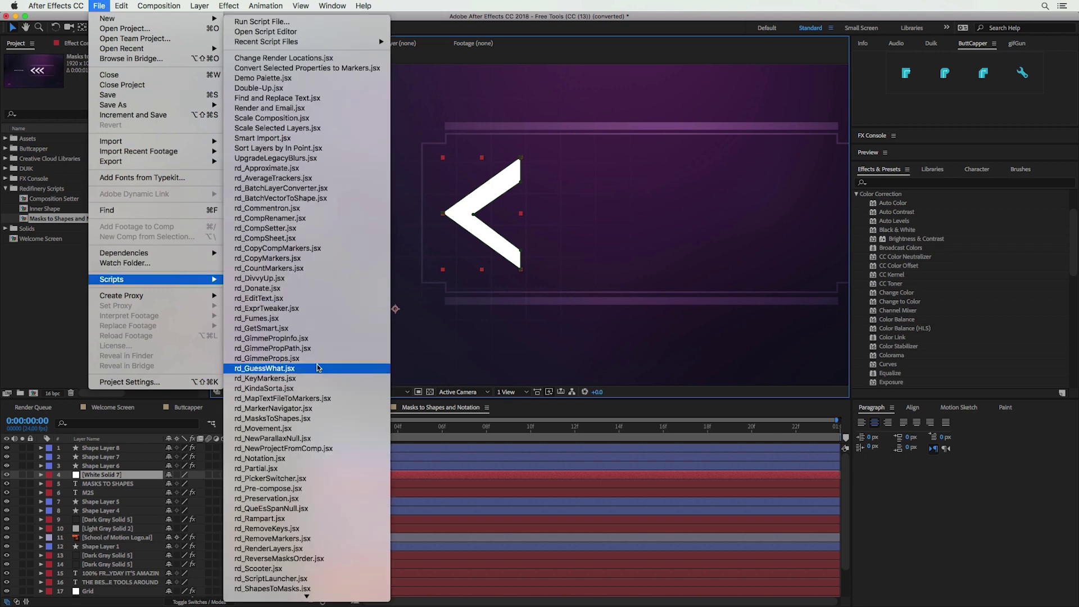
{"action": "left_click", "coordinate": [330, 420]}
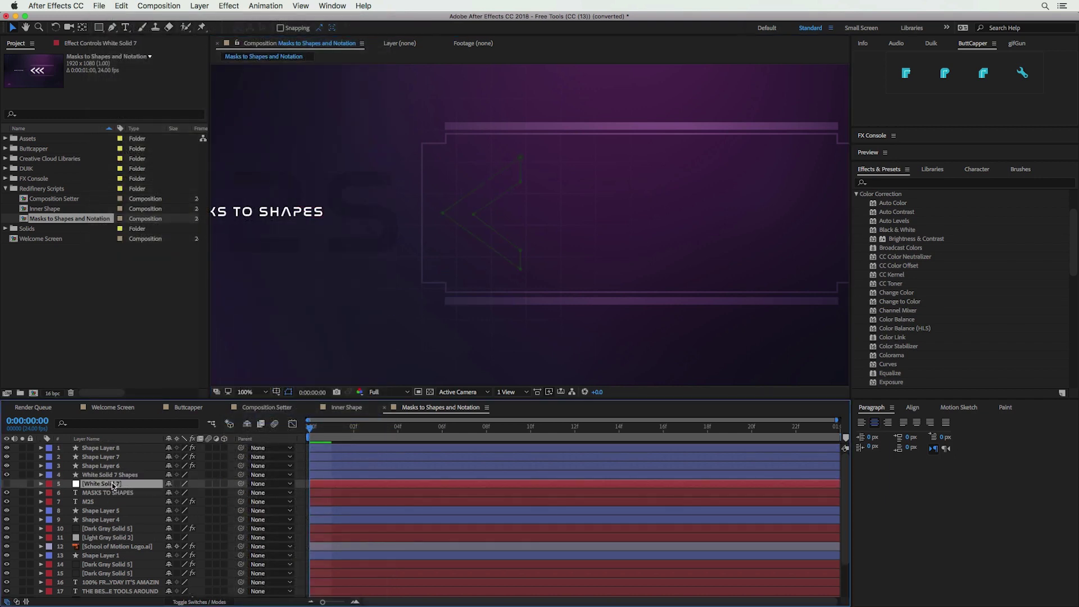
{"action": "left_click", "coordinate": [7, 483]}
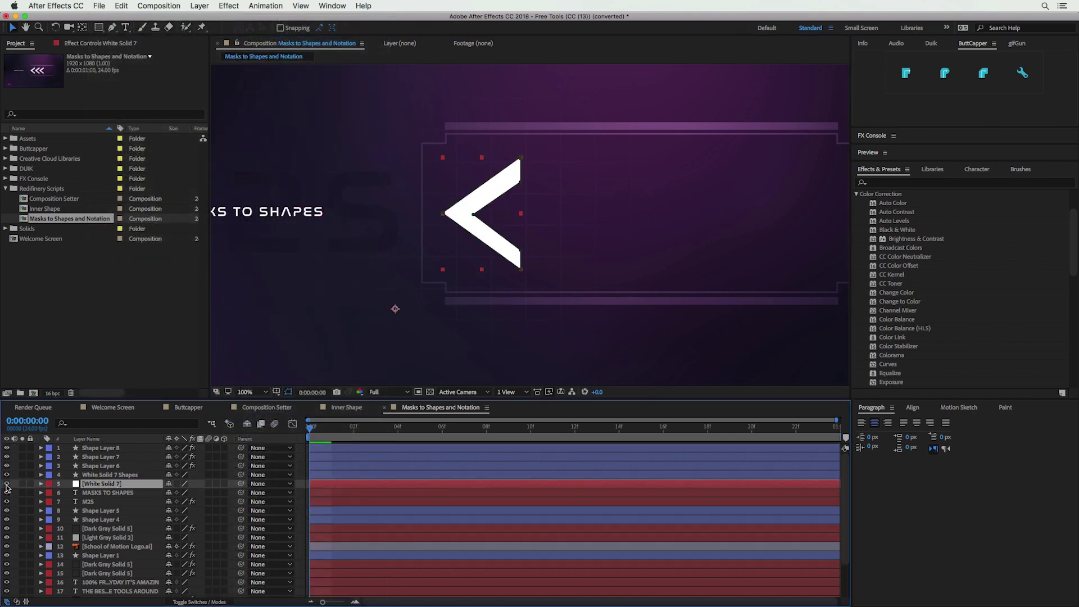
{"action": "left_click", "coordinate": [7, 484]}
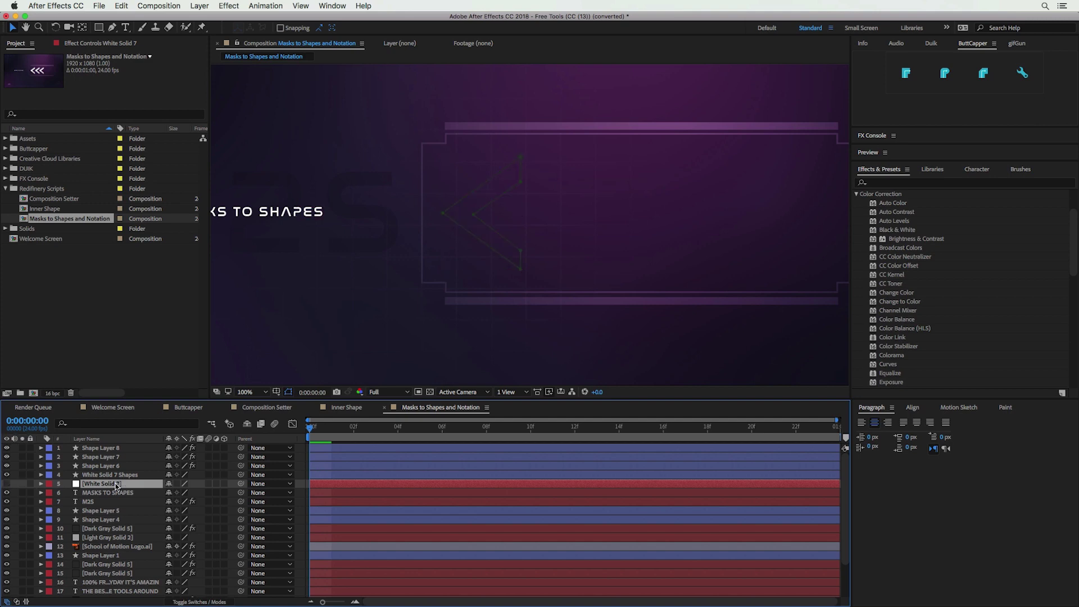
Add a fill to the White Solid 7 Shapes layer and set its color to white
{"action": "left_click", "coordinate": [121, 476]}
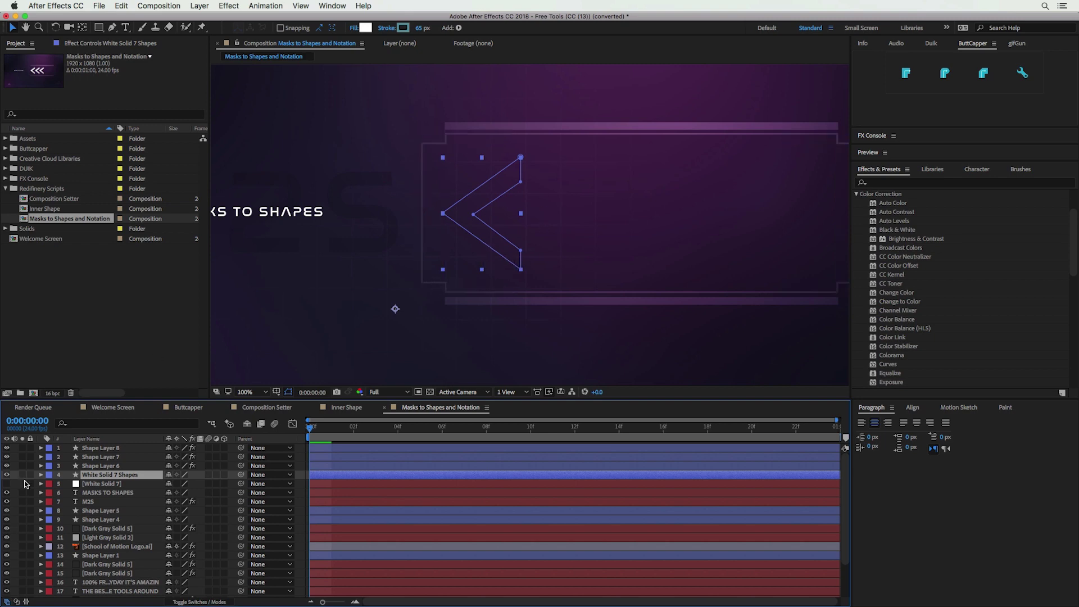
{"action": "left_click", "coordinate": [40, 476]}
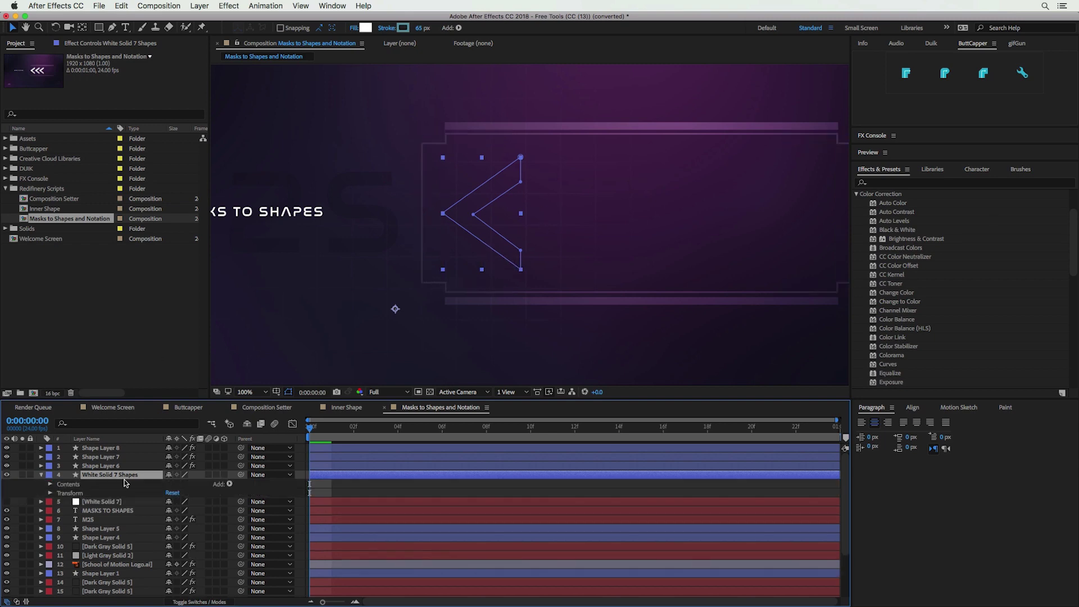
{"action": "left_click", "coordinate": [227, 485]}
{"action": "left_click", "coordinate": [243, 458]}
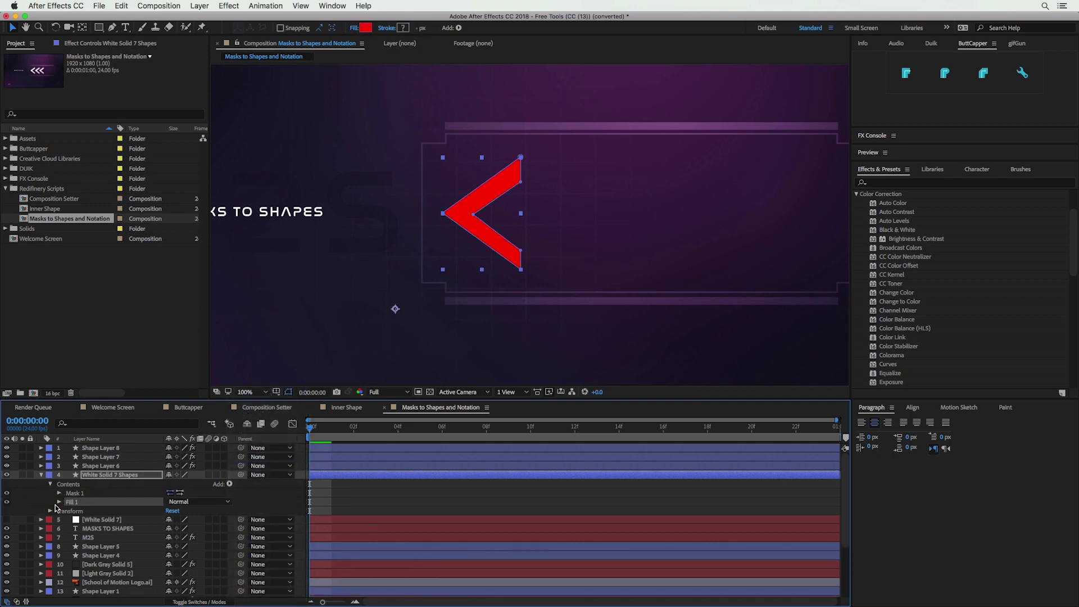
{"action": "left_click", "coordinate": [59, 501]}
{"action": "left_click", "coordinate": [171, 529]}
{"action": "left_click_drag", "start_coordinate": [600, 457], "coordinate": [404, 209]}
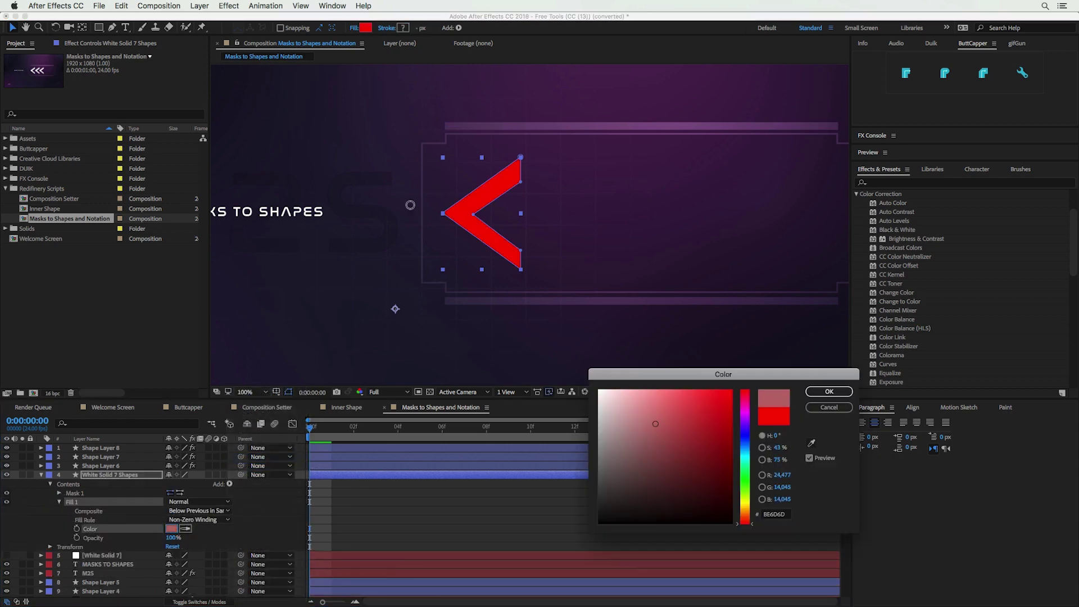
{"action": "left_click", "coordinate": [829, 391]}
Add a Repeater to the White Solid 7 Shapes layer and expand its transform properties
{"action": "key", "text": "comma"}
{"action": "key", "text": "comma"}
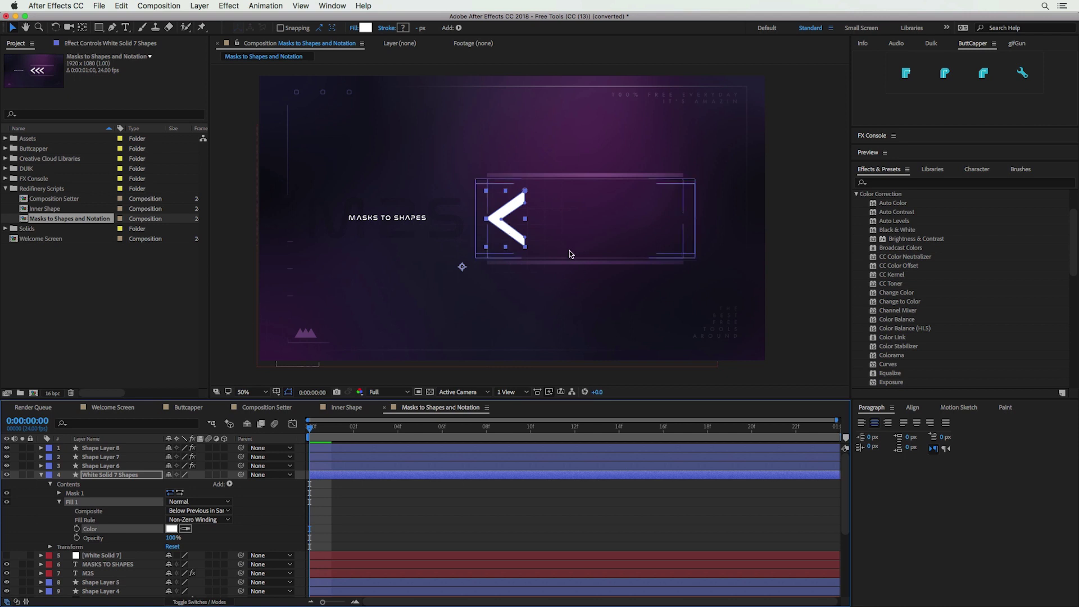
{"action": "left_click", "coordinate": [230, 484]}
{"action": "left_click", "coordinate": [252, 535]}
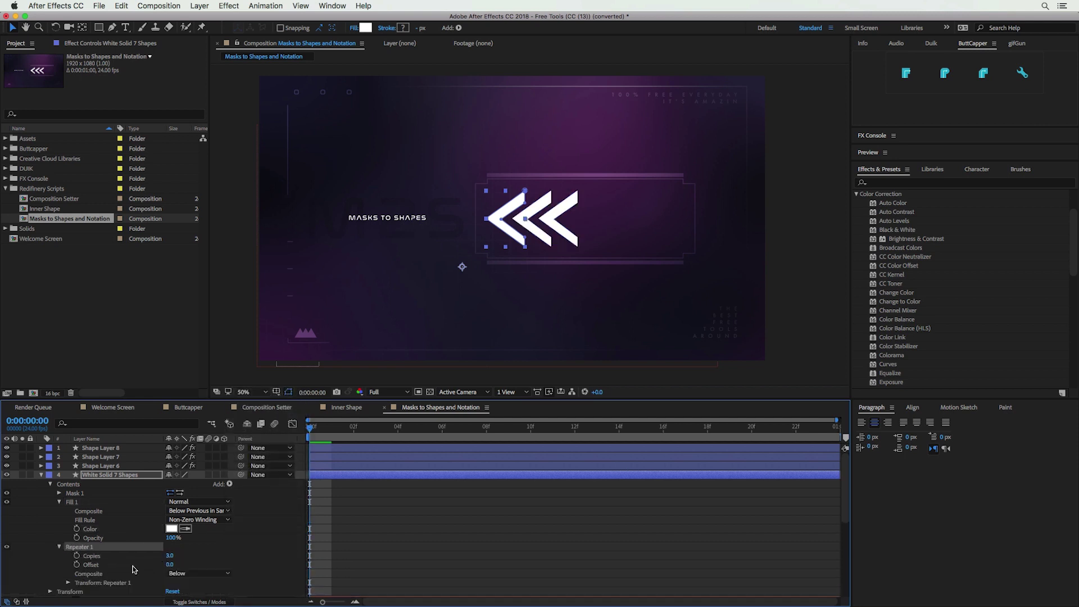
{"action": "left_click", "coordinate": [68, 583]}
{"action": "scroll", "coordinate": [158, 570], "scroll_direction": "down", "scroll_amount": 1}
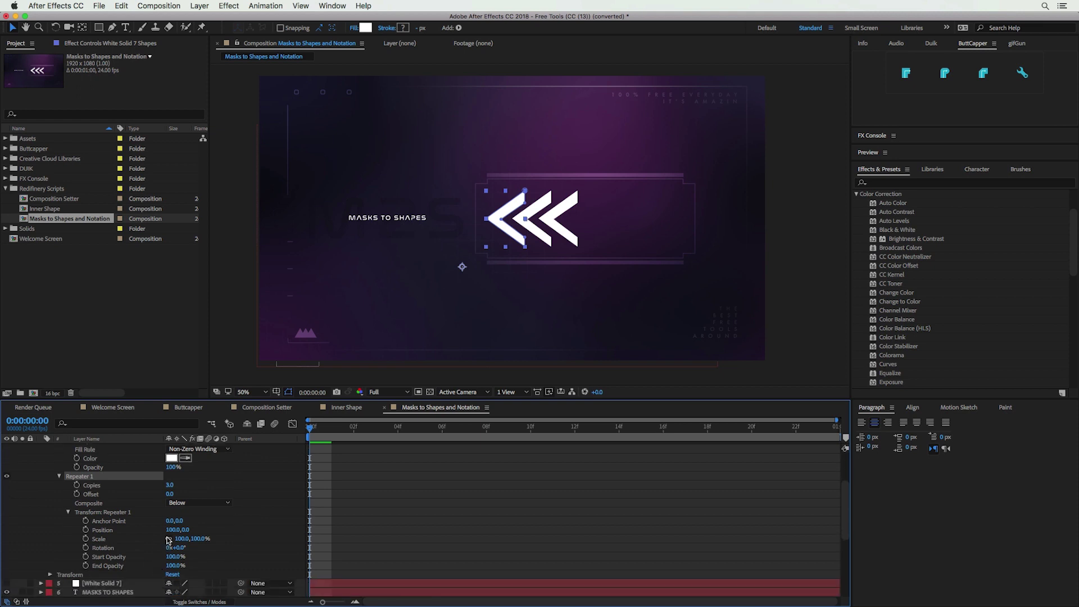
Set the arrow's Repeater to 5 copies with a position offset of 143, 0, and clear the selection
{"action": "left_click_drag", "start_coordinate": [171, 529], "coordinate": [186, 530]}
{"action": "left_click", "coordinate": [169, 484]}
{"action": "type", "text": "5"}
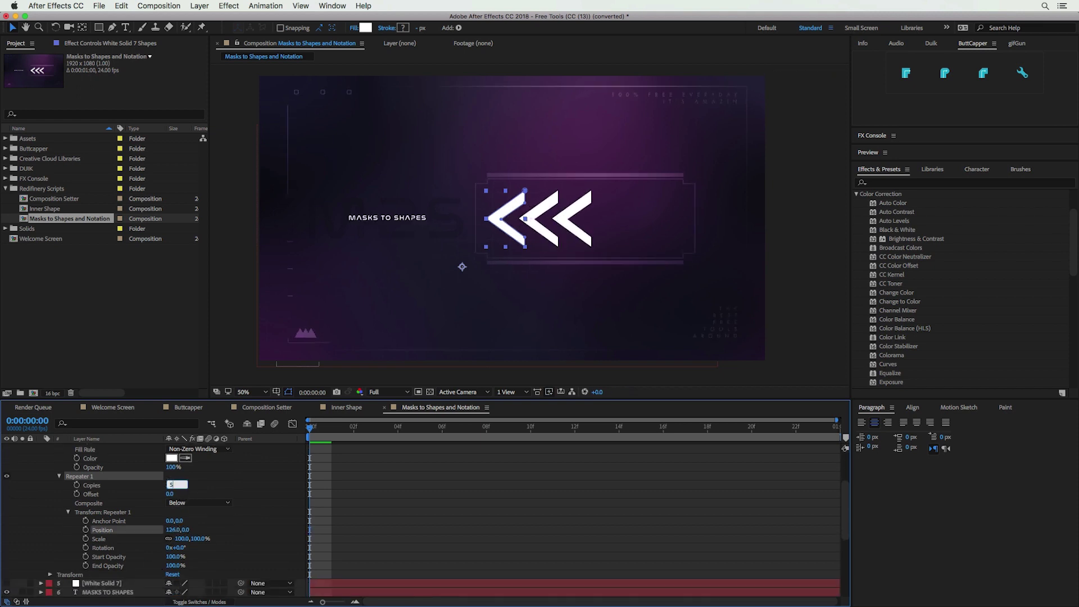
{"action": "key", "text": "Return"}
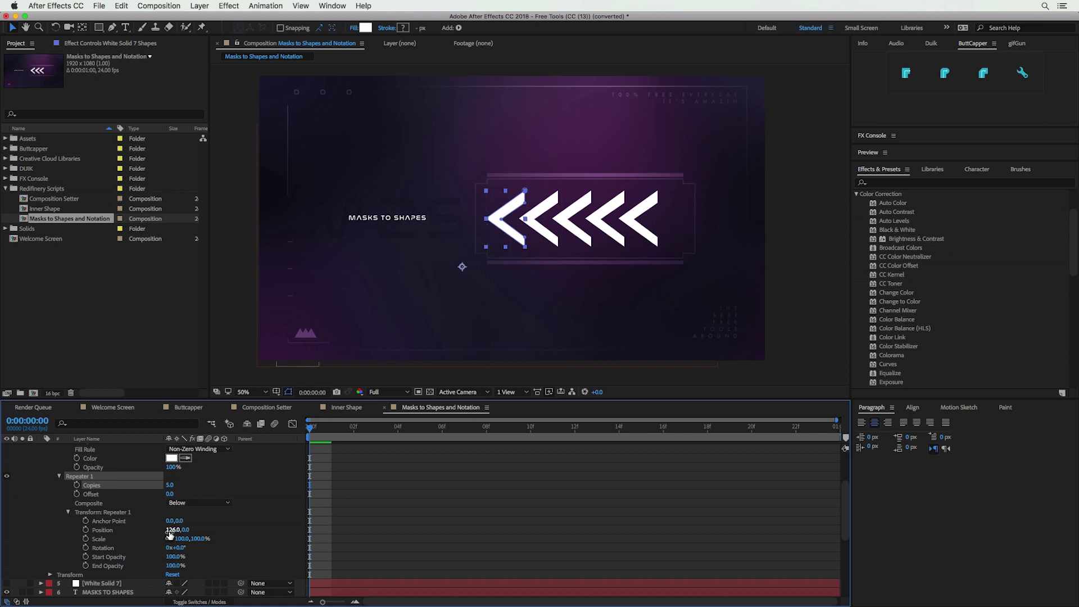
{"action": "left_click_drag", "start_coordinate": [171, 530], "coordinate": [177, 530]}
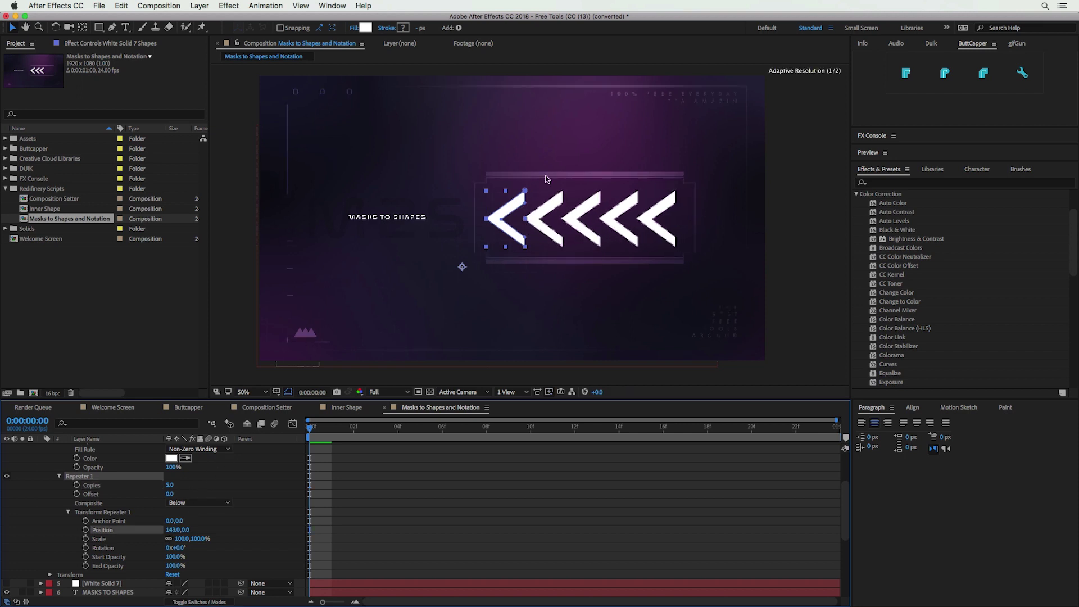
{"action": "scroll", "coordinate": [534, 194], "scroll_direction": "down", "scroll_amount": 1}
{"action": "key", "text": "period"}
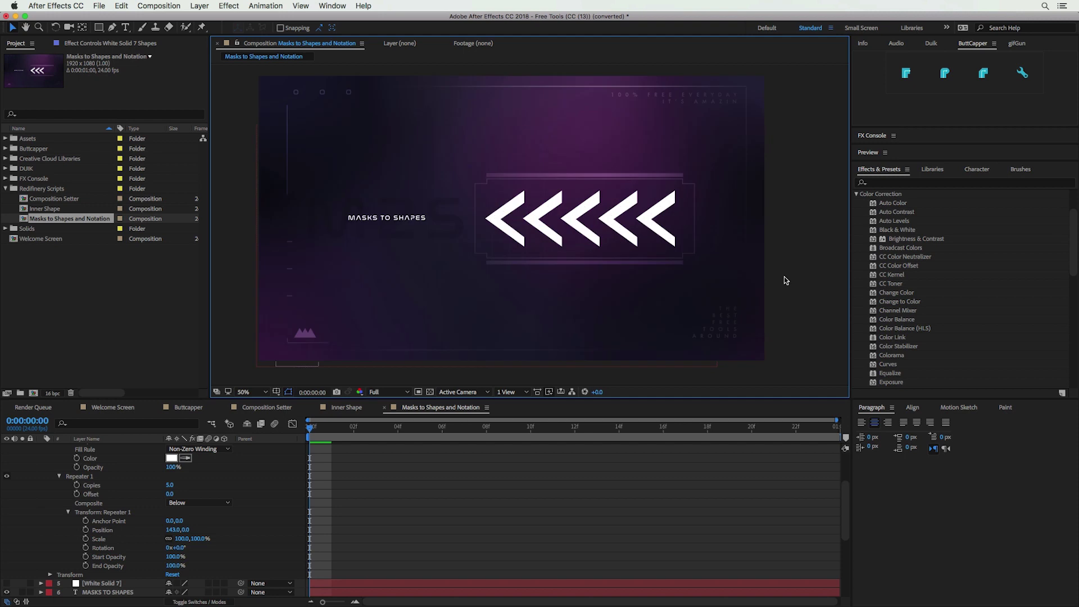
{"action": "left_click", "coordinate": [497, 243]}
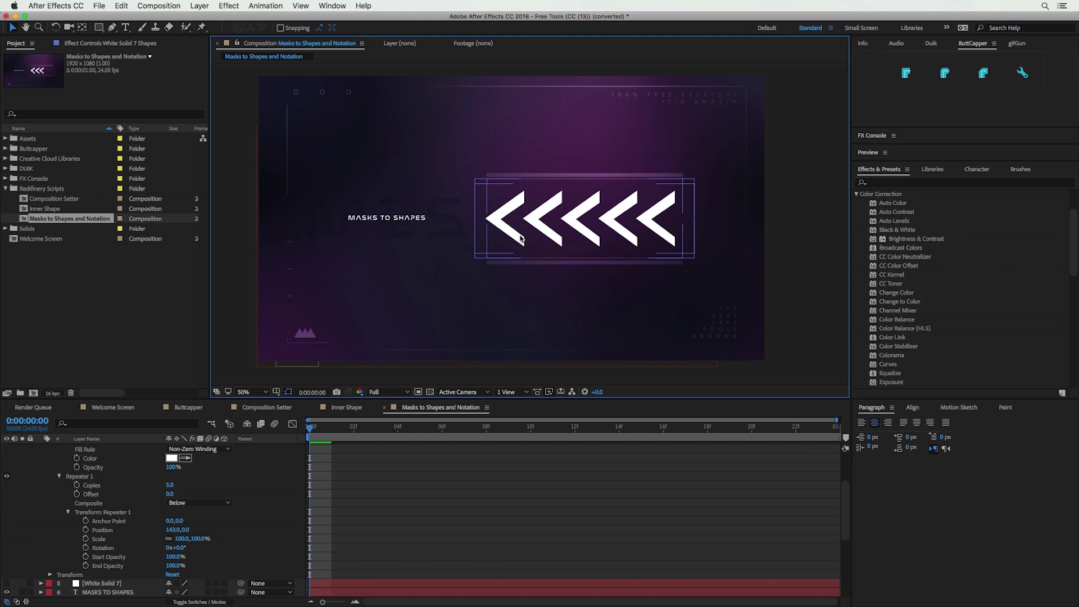
{"action": "left_click", "coordinate": [834, 302]}
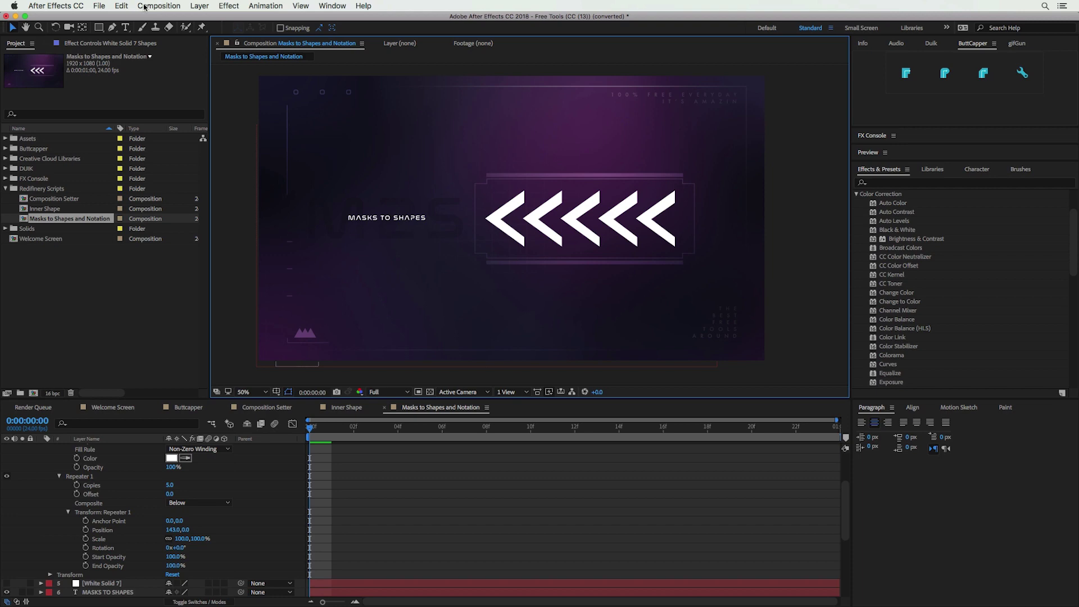
Run the rd_Notation script and append "Let's change the colors here." to the existing project note
{"action": "left_click", "coordinate": [101, 7]}
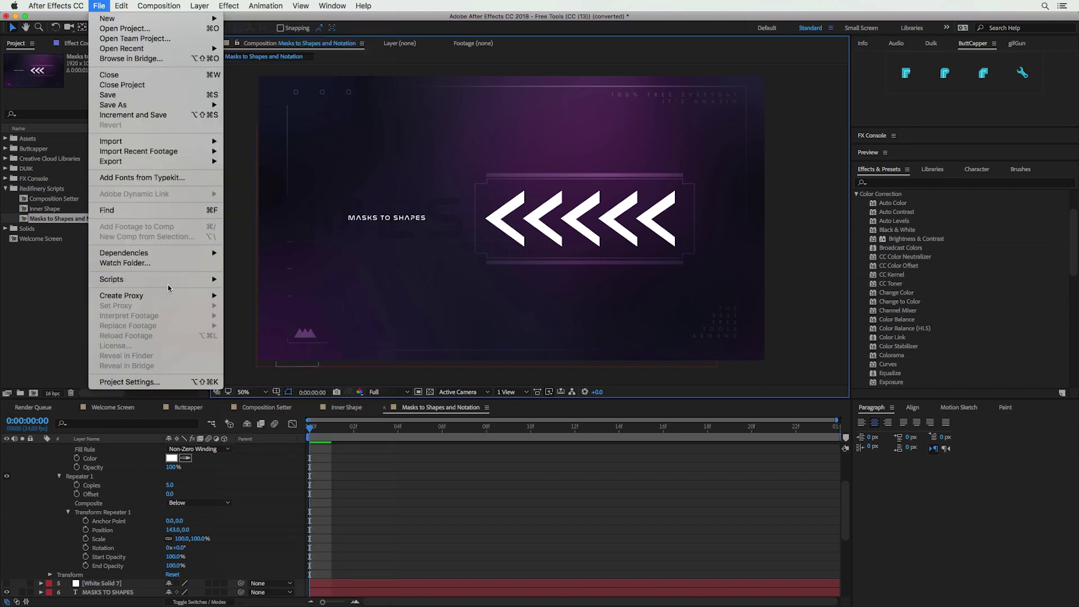
{"action": "mouse_move", "coordinate": [179, 281]}
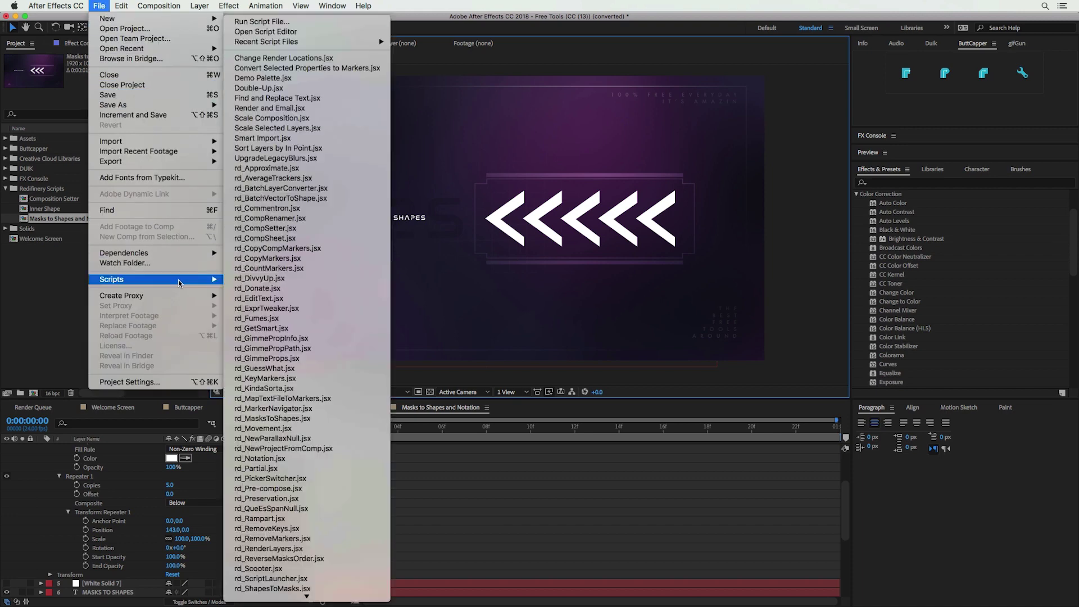
{"action": "left_click", "coordinate": [329, 463]}
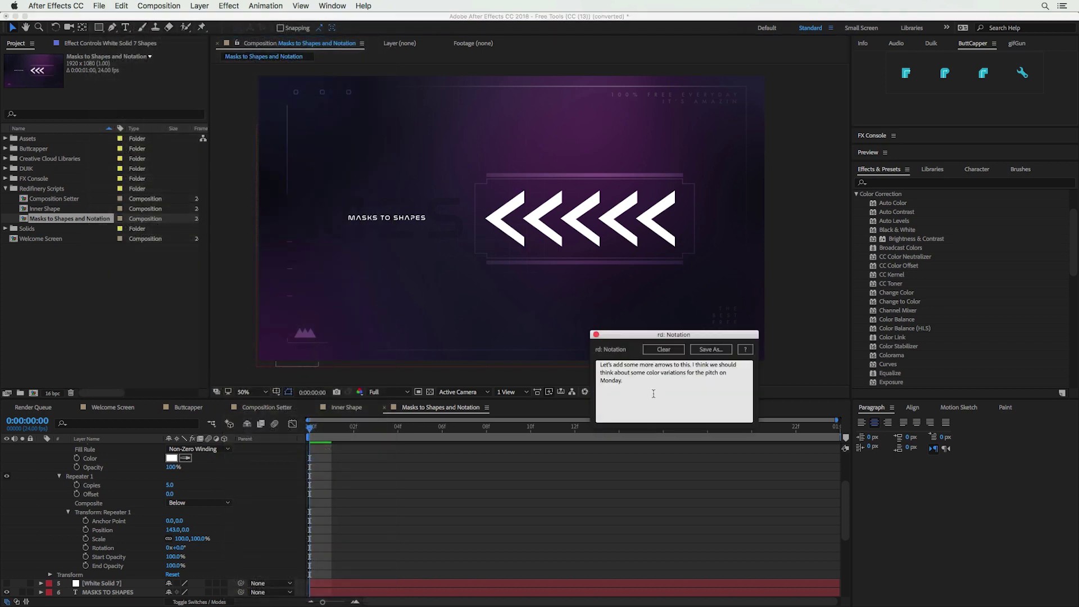
{"action": "left_click", "coordinate": [653, 394]}
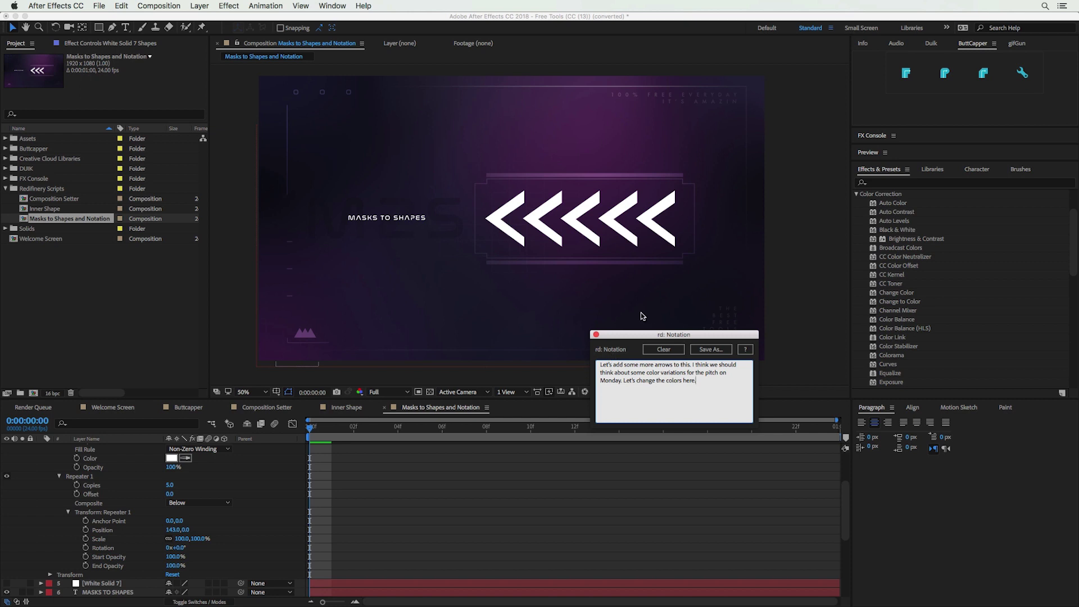
Enlarge the rd: Notation window and move it away from the arrows in the composition
{"action": "left_click_drag", "start_coordinate": [623, 336], "coordinate": [742, 232]}
{"action": "left_click_drag", "start_coordinate": [876, 322], "coordinate": [882, 406]}
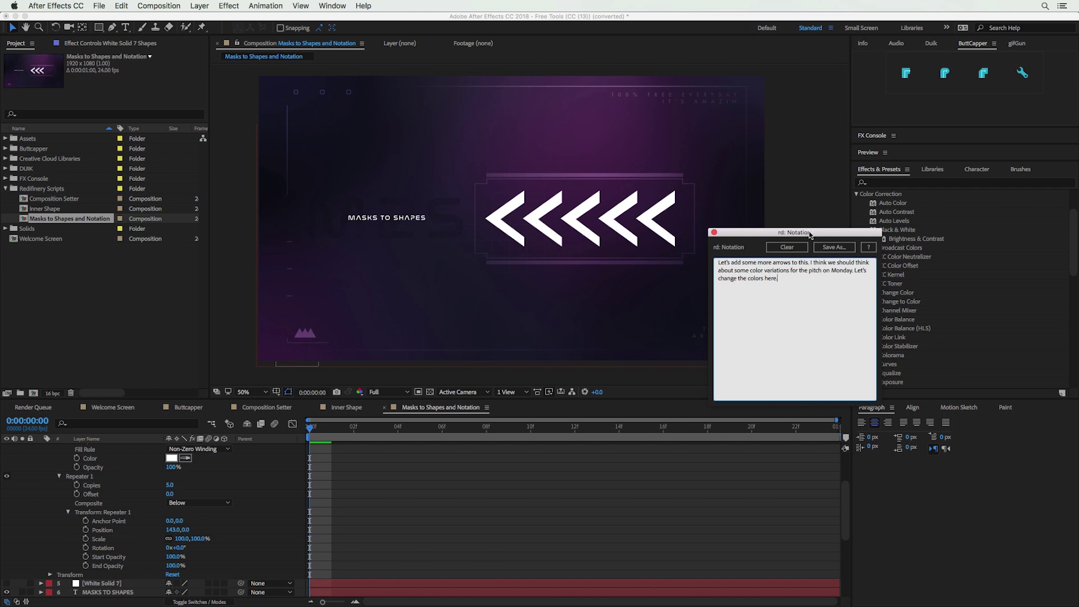
{"action": "left_click_drag", "start_coordinate": [756, 235], "coordinate": [834, 186]}
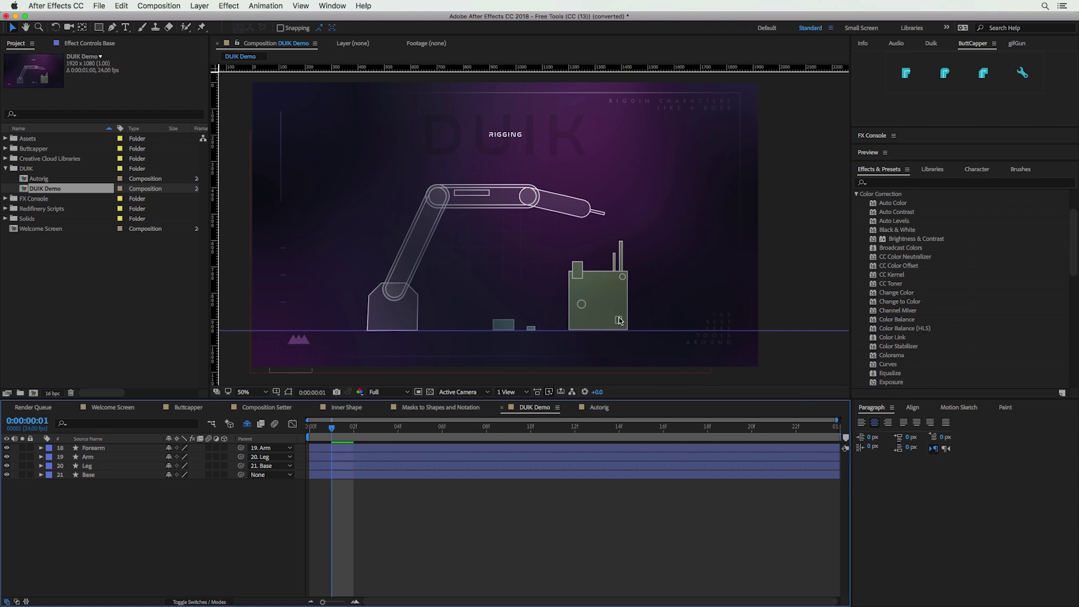
Zoom in on the robot arm in DUIK Demo and examine the anchor points of the Forearm and Arm layers
{"action": "left_click", "coordinate": [115, 451]}
{"action": "key", "text": "period"}
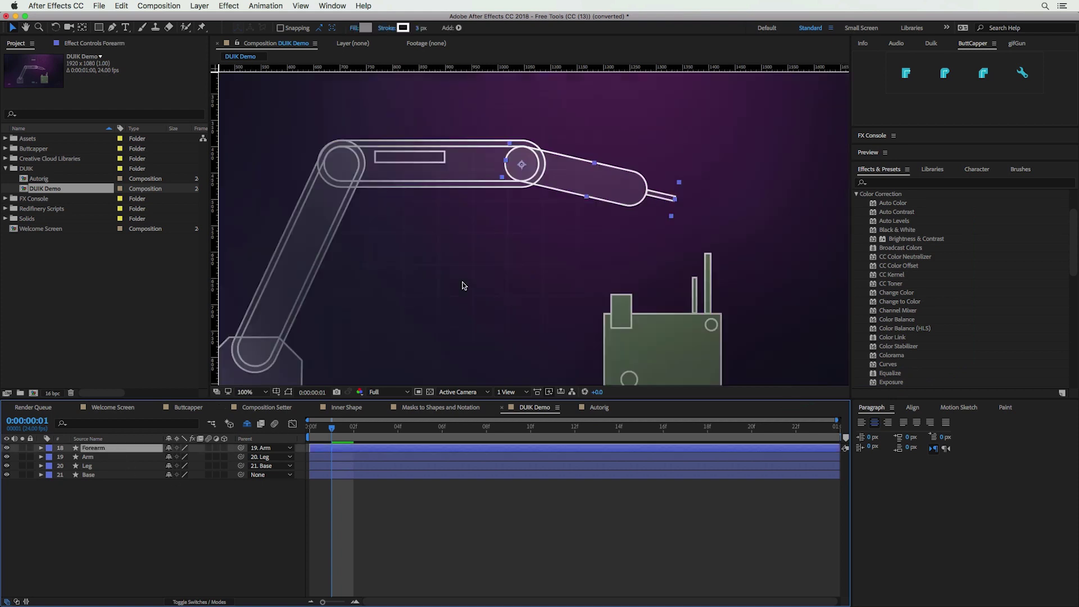
{"action": "key", "text": "super+Down"}
{"action": "key", "text": "super+Down"}
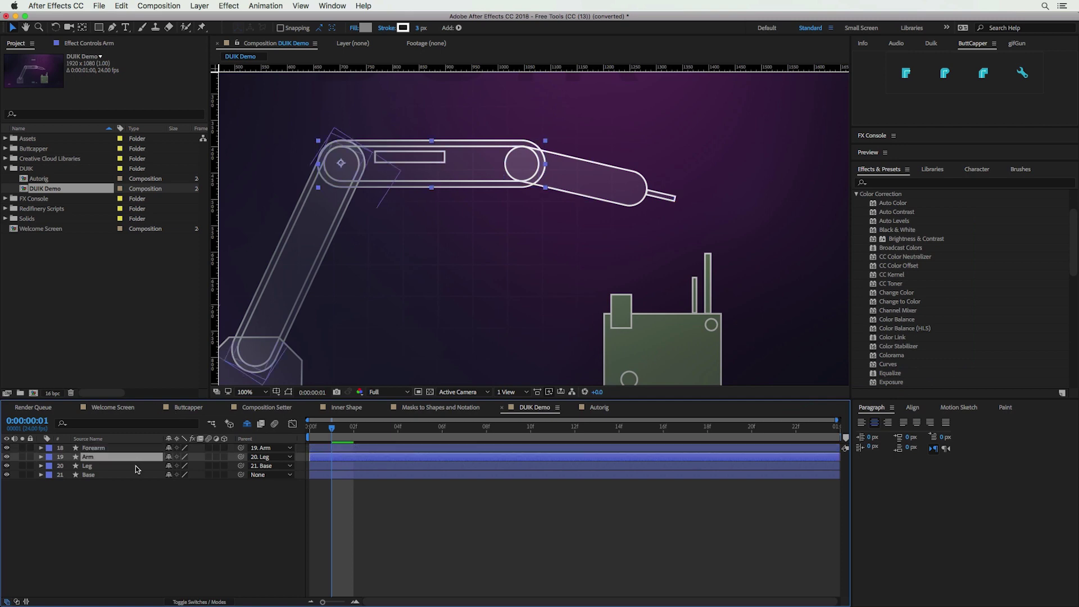
{"action": "left_click", "coordinate": [123, 449]}
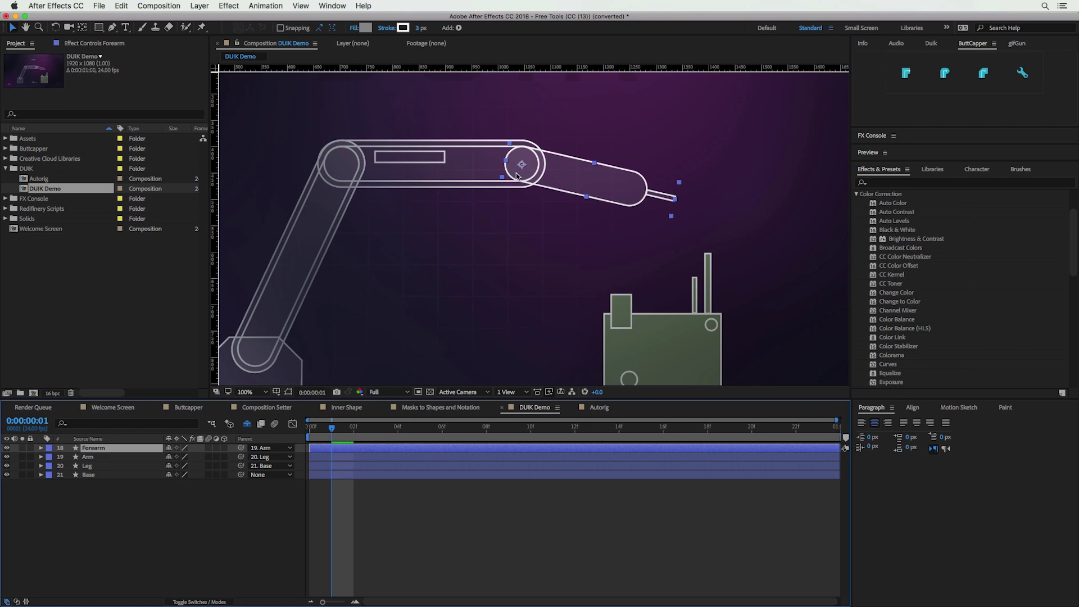
Adjust the Forearm layer's anchor point so it sits at the centre of the circular elbow joint
{"action": "left_click", "coordinate": [81, 29]}
{"action": "mouse_move", "coordinate": [528, 171]}
{"action": "left_mouse_down"}
{"action": "mouse_move", "coordinate": [592, 186]}
{"action": "mouse_move", "coordinate": [522, 165]}
{"action": "left_mouse_up"}
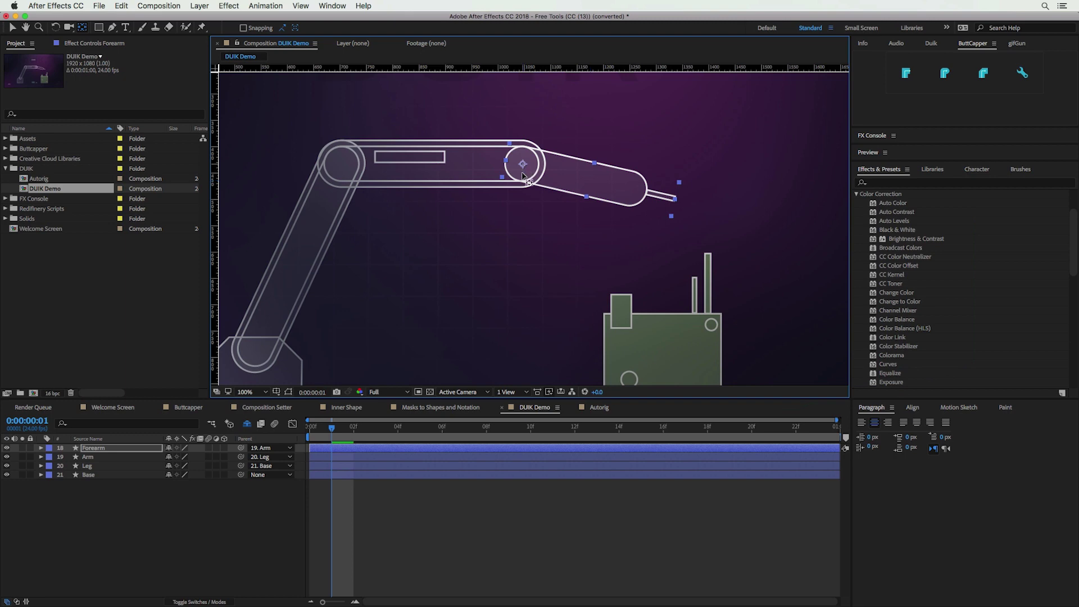
{"action": "scroll", "coordinate": [509, 191], "scroll_direction": "down", "scroll_amount": 2}
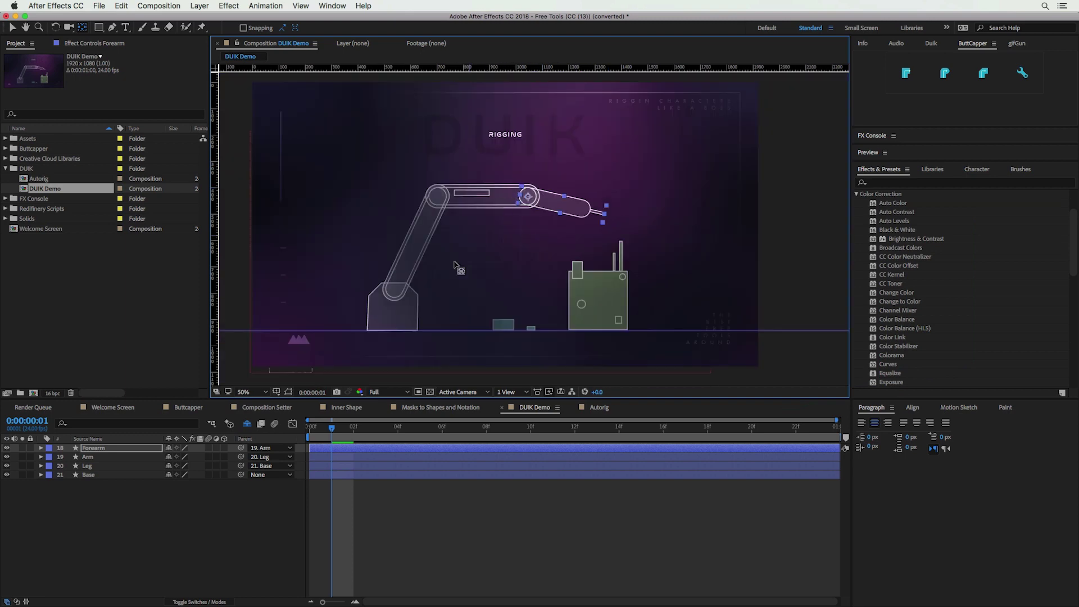
Set the parent of the Forearm, Arm and Leg layers to None and clear the selection
{"action": "left_click", "coordinate": [182, 505]}
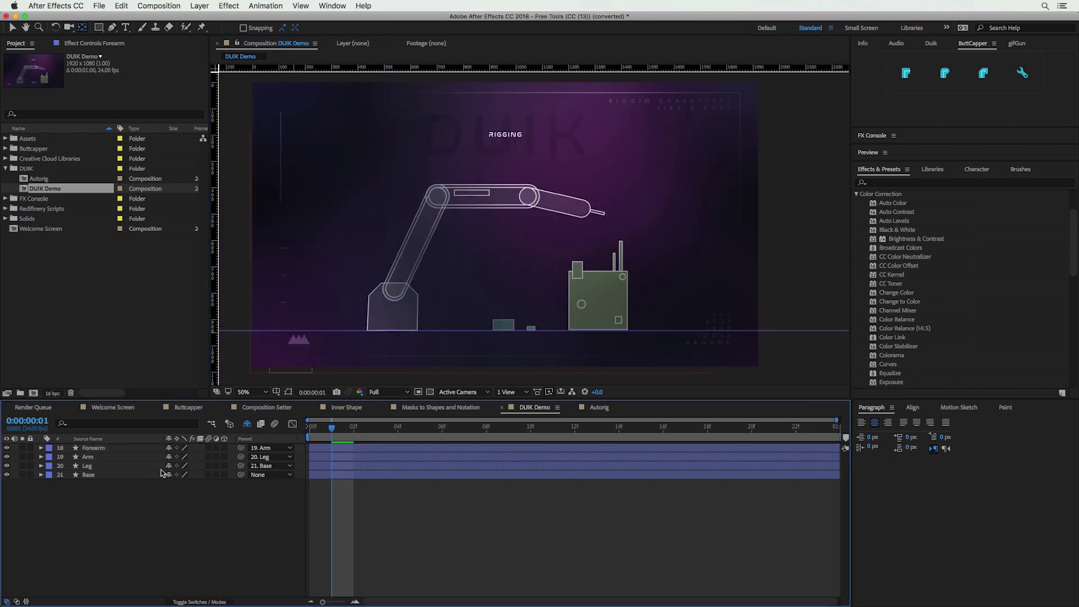
{"action": "left_click", "coordinate": [142, 466]}
{"action": "left_click", "coordinate": [107, 448], "text": "shift"}
{"action": "left_click", "coordinate": [256, 466]}
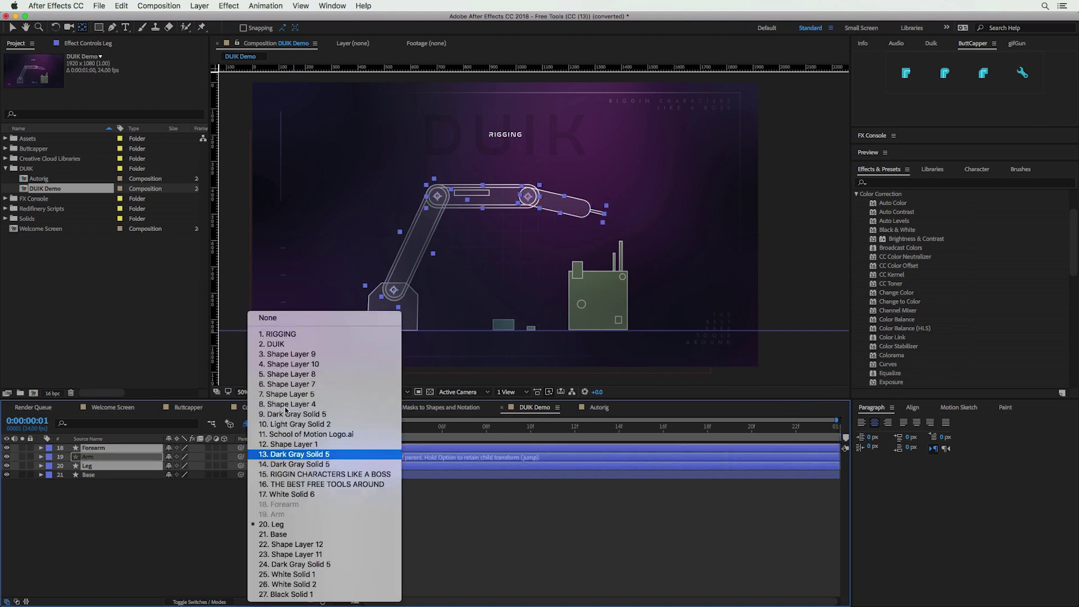
{"action": "left_click", "coordinate": [296, 321]}
{"action": "left_click", "coordinate": [203, 545]}
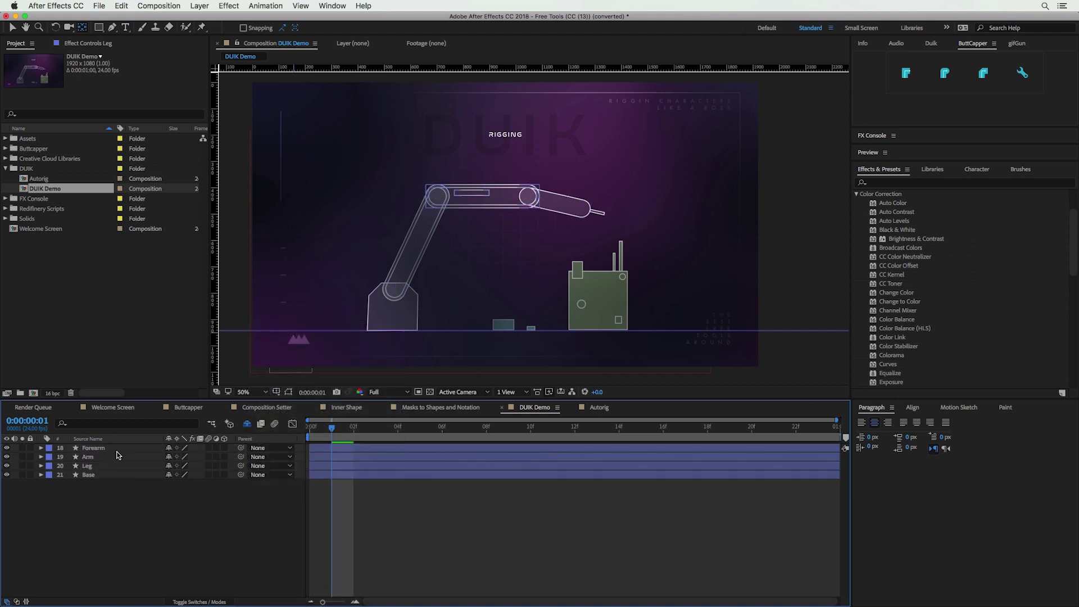
Parent the Forearm layer to Arm and the Arm layer to Leg
{"action": "left_click", "coordinate": [120, 448]}
{"action": "scroll", "coordinate": [593, 225], "scroll_direction": "up", "scroll_amount": 2}
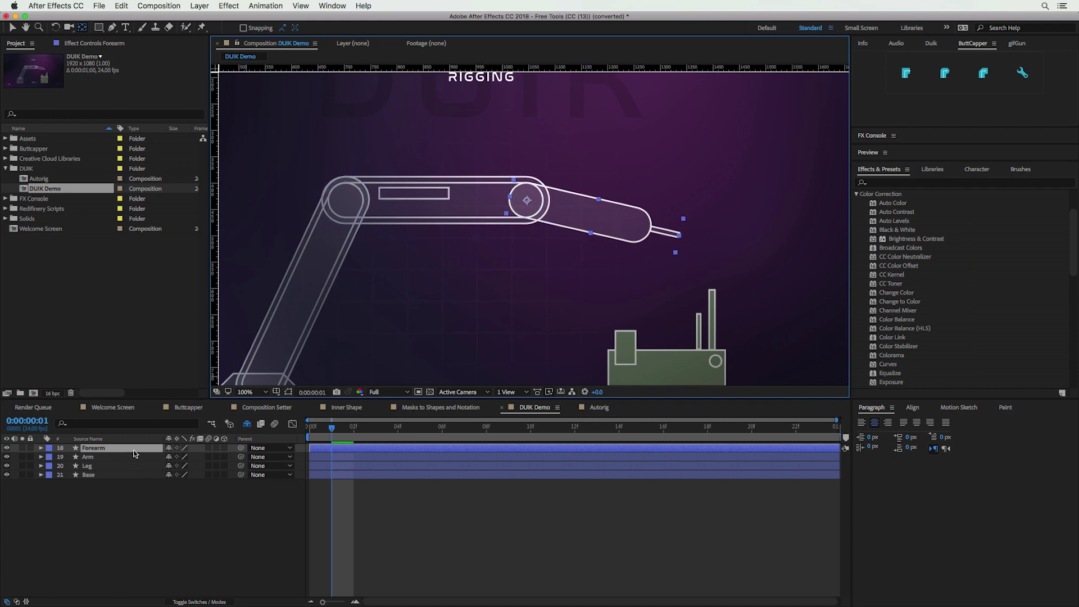
{"action": "left_click", "coordinate": [215, 459]}
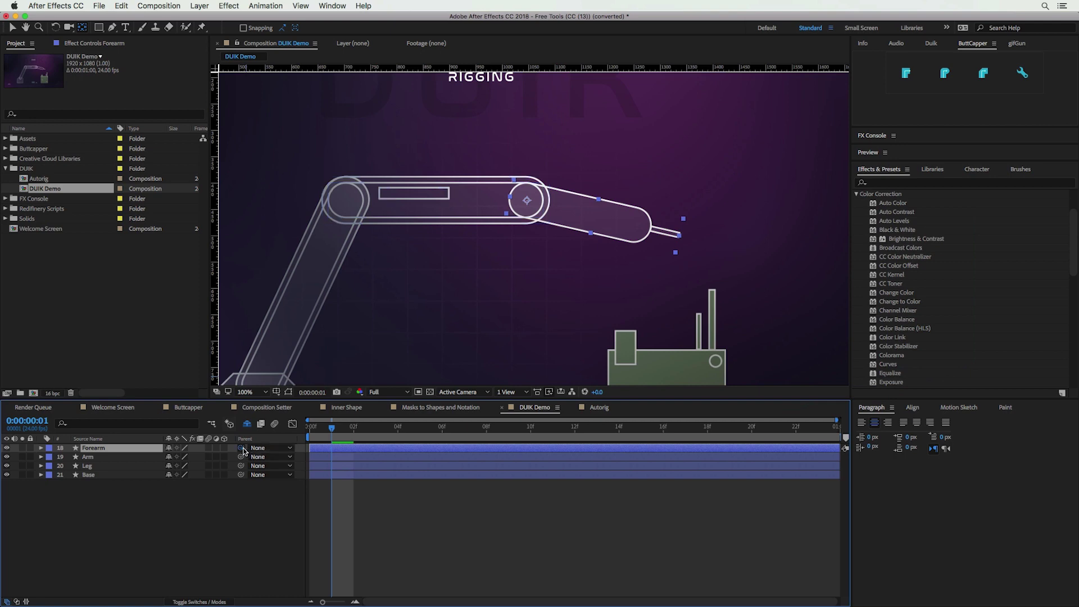
{"action": "left_click_drag", "start_coordinate": [241, 448], "coordinate": [110, 457]}
{"action": "left_click", "coordinate": [110, 457]}
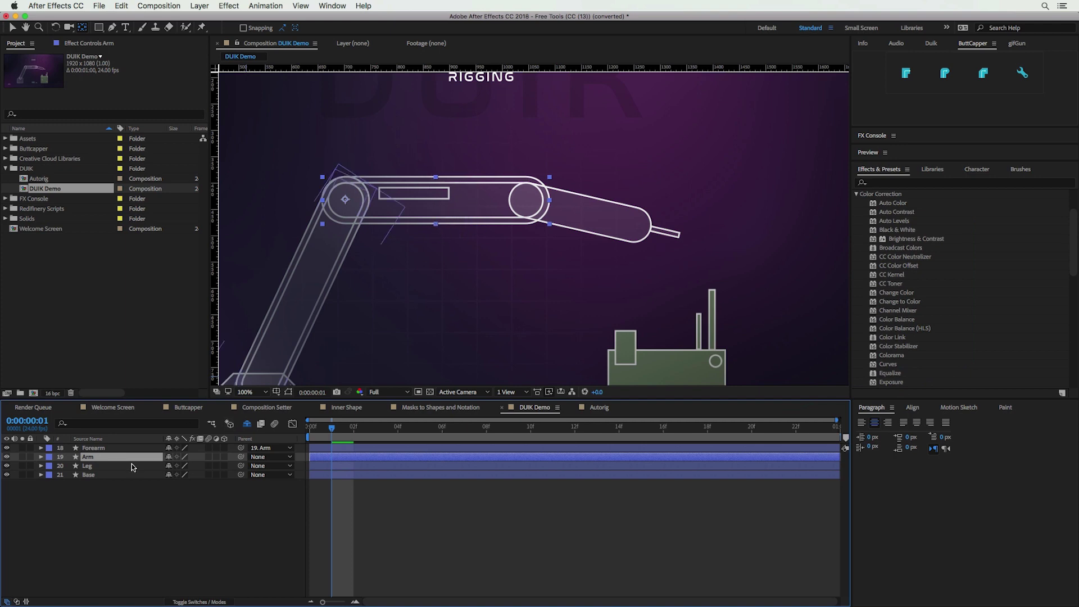
{"action": "left_click_drag", "start_coordinate": [240, 456], "coordinate": [118, 467]}
Examine the anchor points of the Forearm, Arm and Leg layers along the robot arm
{"action": "scroll", "coordinate": [302, 297], "scroll_direction": "down", "scroll_amount": 1}
{"action": "scroll", "coordinate": [302, 297], "scroll_direction": "left", "scroll_amount": 1}
{"action": "left_click", "coordinate": [123, 448]}
{"action": "left_click", "coordinate": [123, 457]}
{"action": "left_click", "coordinate": [123, 466]}
{"action": "scroll", "coordinate": [540, 274], "scroll_direction": "down", "scroll_amount": 1}
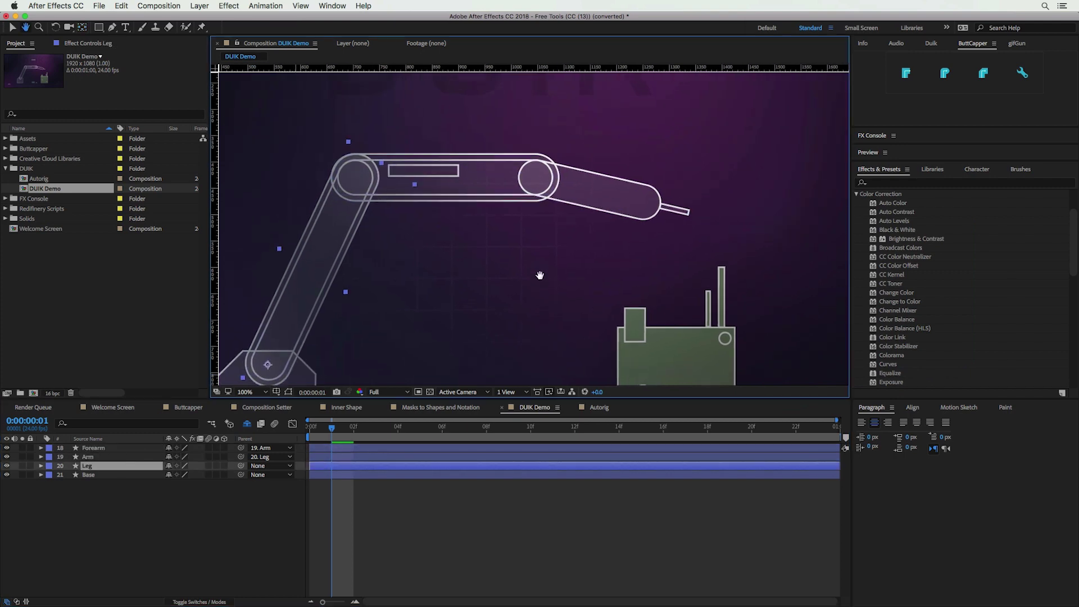
{"action": "scroll", "coordinate": [549, 282], "scroll_direction": "down", "scroll_amount": 2}
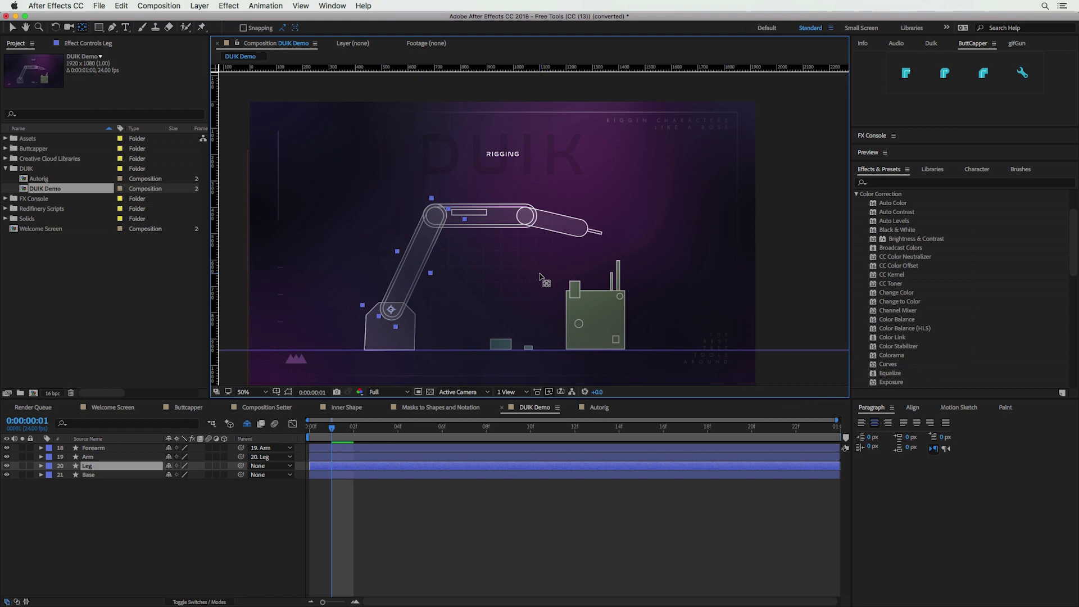
{"action": "scroll", "coordinate": [541, 276], "scroll_direction": "down", "scroll_amount": 1}
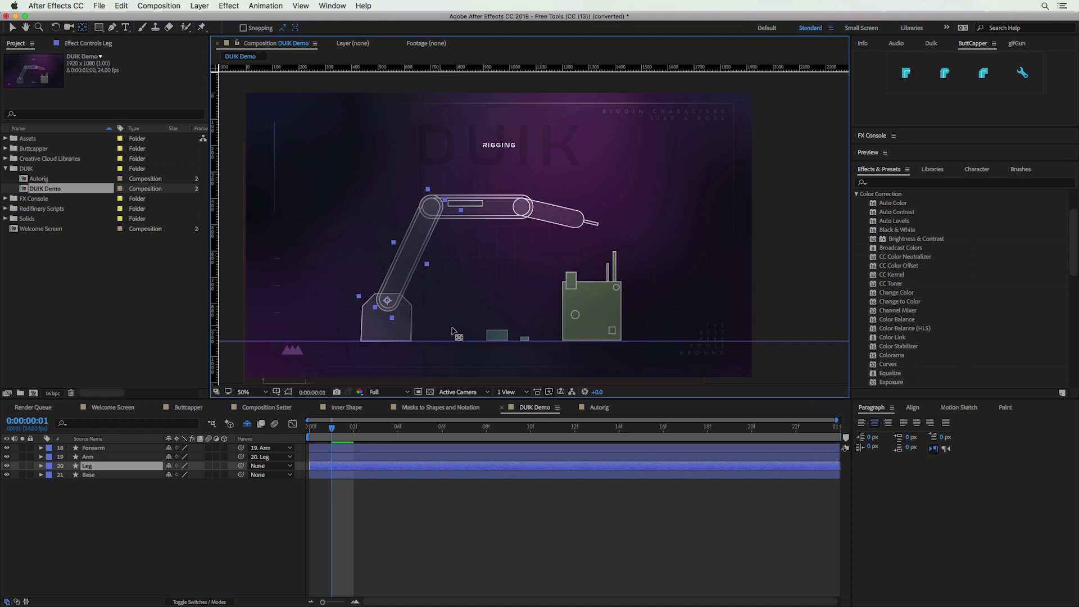
{"action": "key", "text": "slash"}
{"action": "left_click_drag", "start_coordinate": [431, 270], "coordinate": [487, 232]}
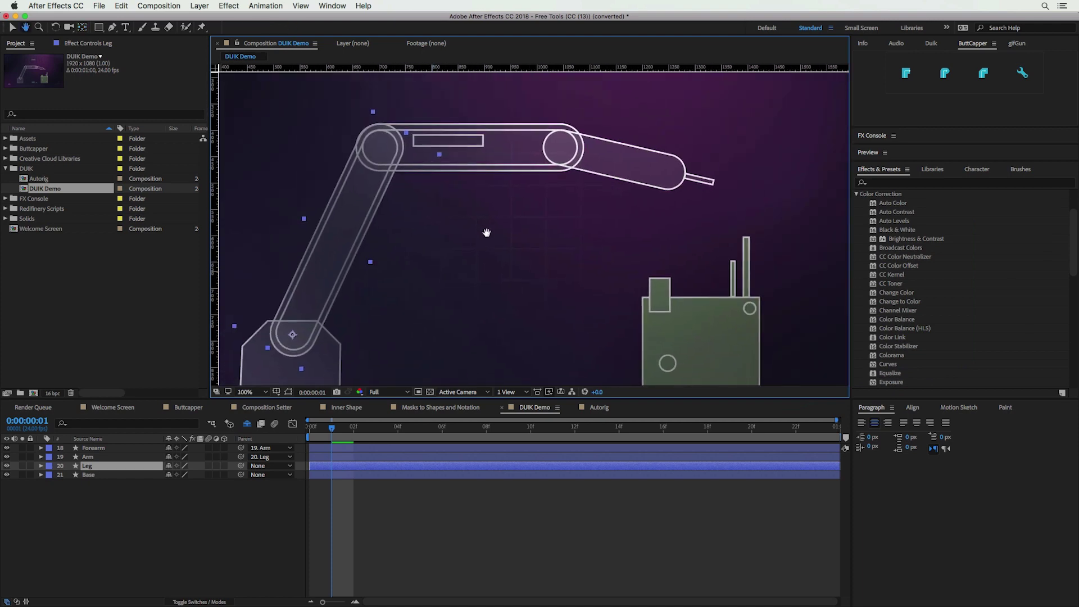
Bring up Duik with a taller panel and create a Medium controller for the Forearm layer
{"action": "left_click", "coordinate": [94, 448]}
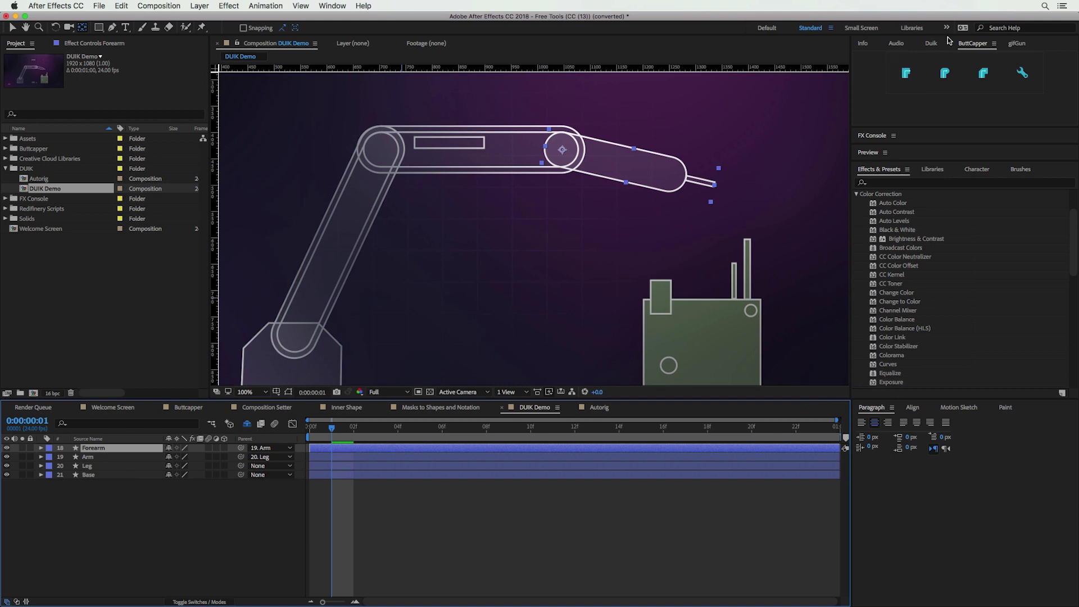
{"action": "left_click", "coordinate": [931, 44]}
{"action": "left_click_drag", "start_coordinate": [913, 127], "coordinate": [914, 204]}
{"action": "left_click", "coordinate": [338, 6]}
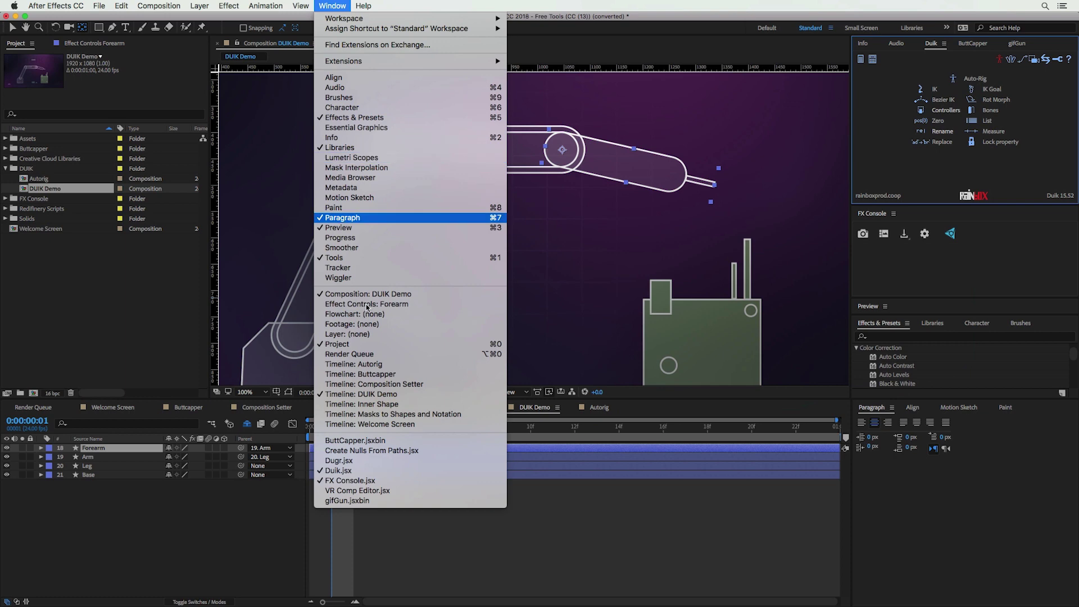
{"action": "left_click", "coordinate": [922, 192]}
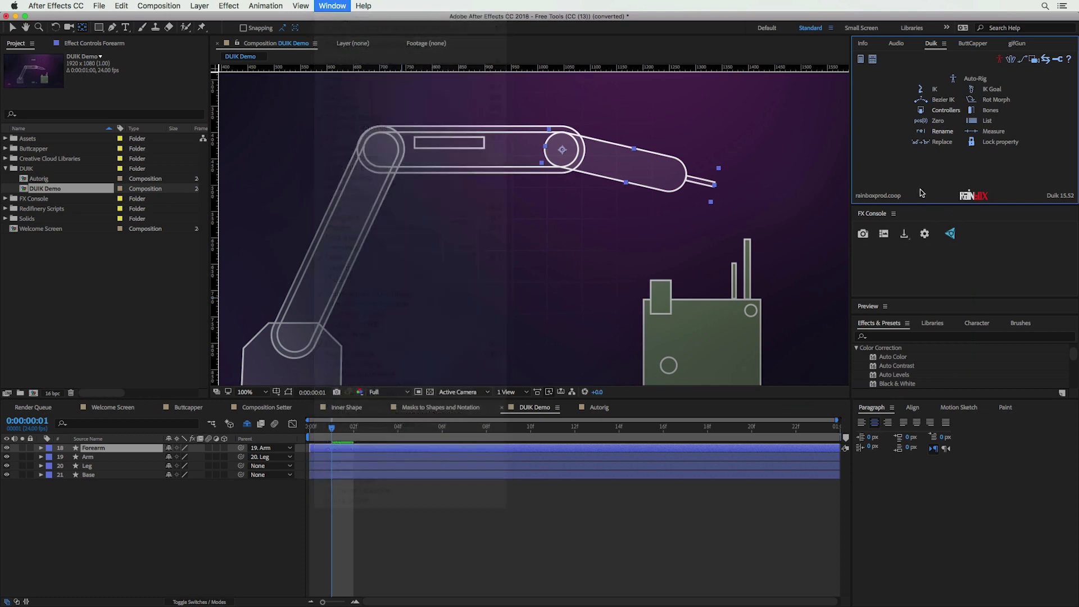
{"action": "left_click", "coordinate": [940, 111]}
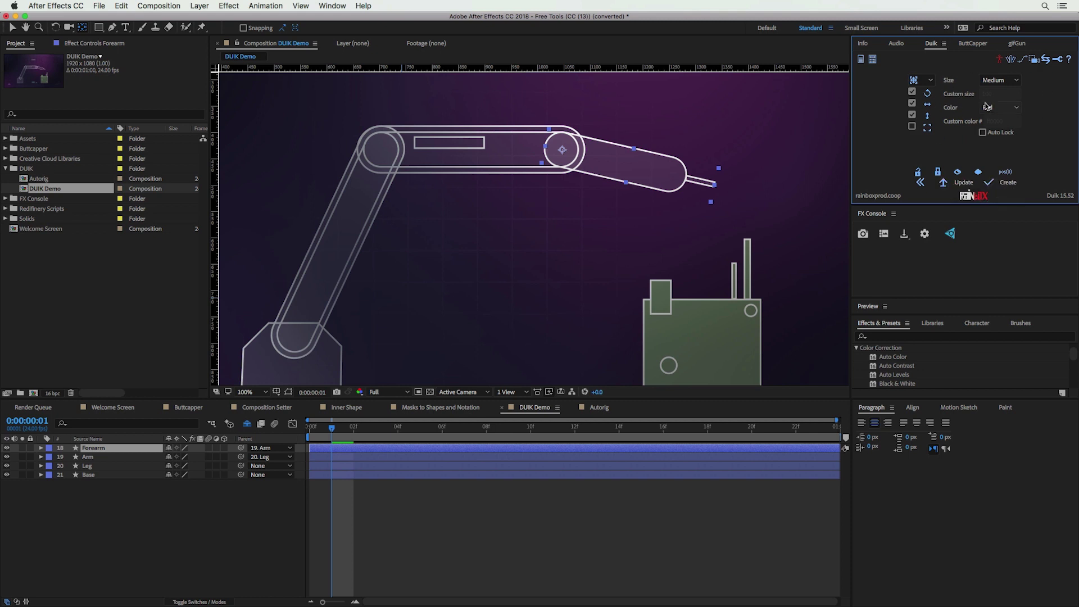
{"action": "left_click", "coordinate": [1006, 185]}
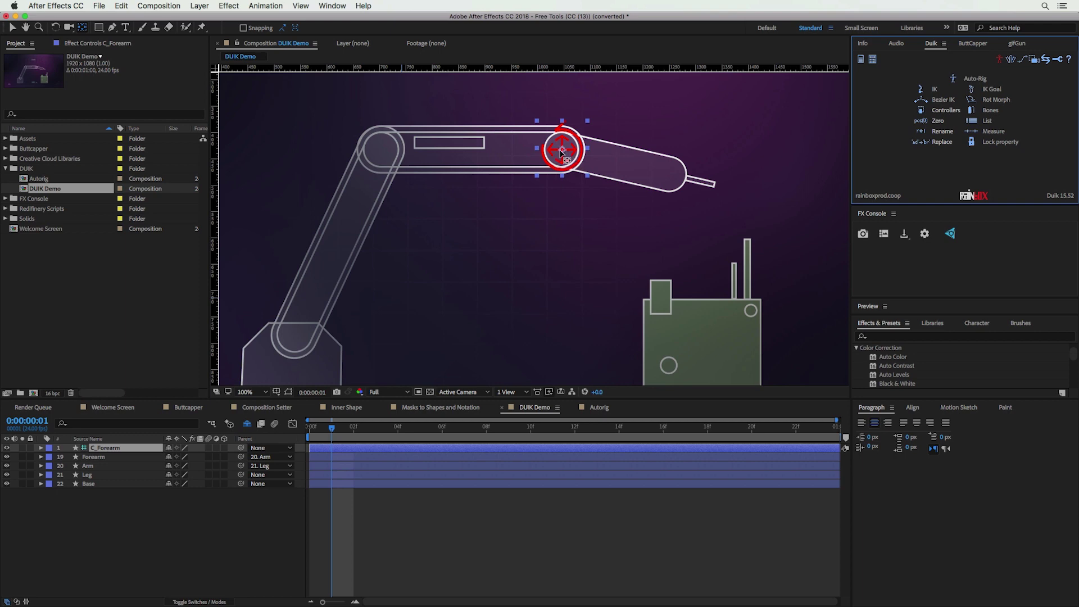
{"action": "left_click", "coordinate": [115, 458]}
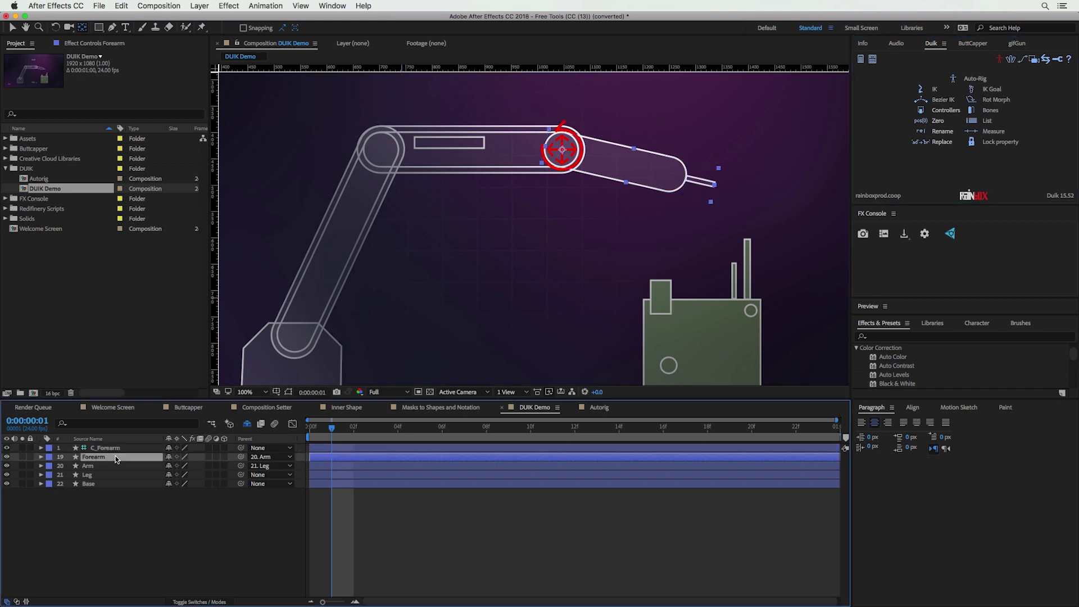
{"action": "left_click", "coordinate": [112, 466], "text": "shift"}
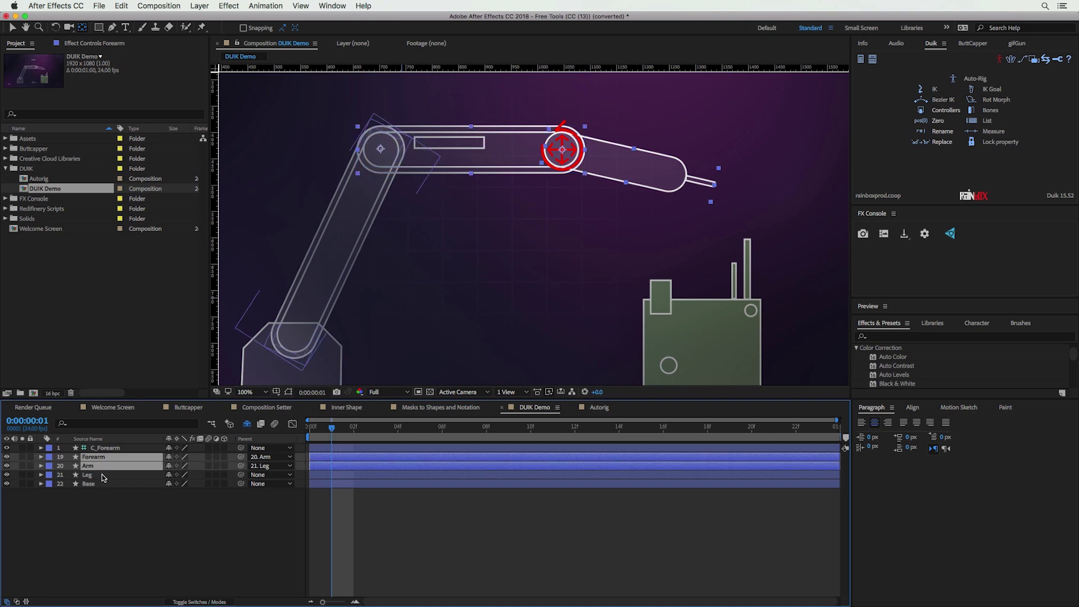
{"action": "left_click", "coordinate": [103, 474], "text": "shift"}
{"action": "left_click", "coordinate": [110, 448], "text": "shift"}
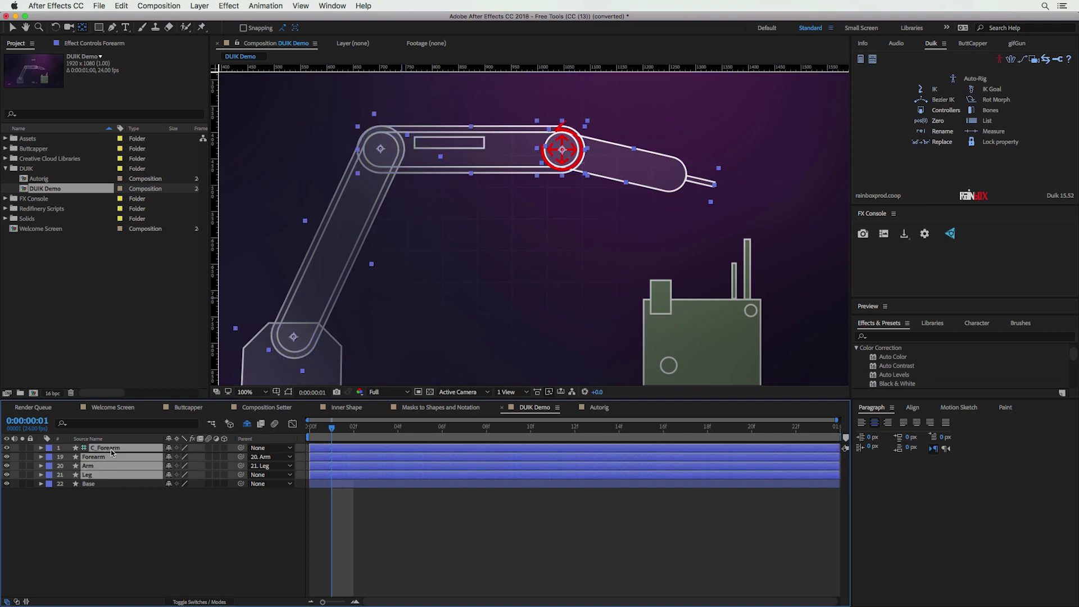
{"action": "left_click", "coordinate": [147, 496]}
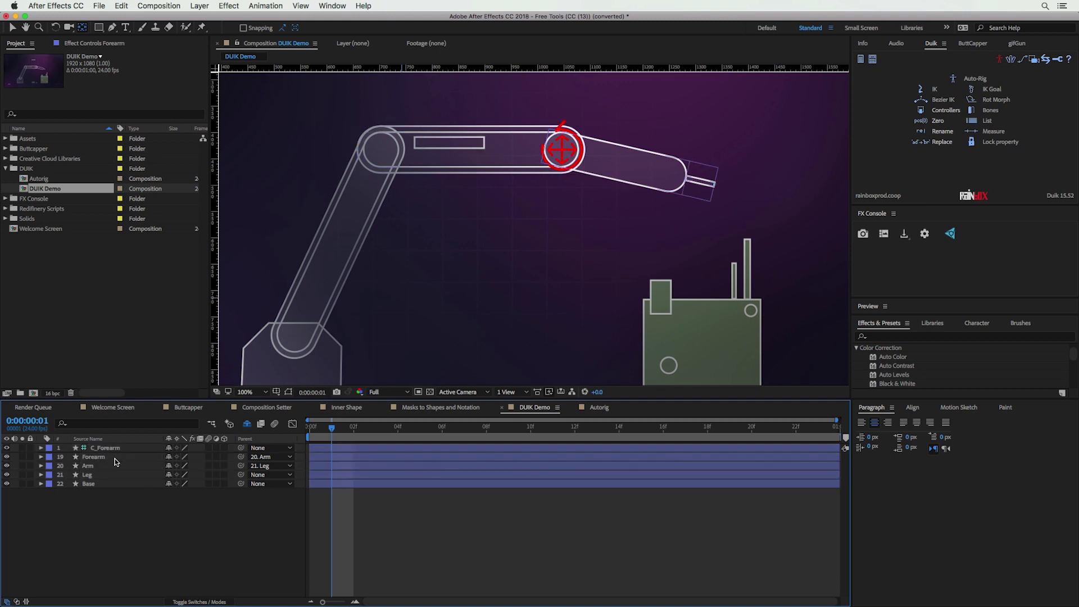
Create a Duik 2-Layer IK & Goal rig from the Forearm, Arm, Leg and C_Forearm layers, selected in that order
{"action": "left_click", "coordinate": [117, 460]}
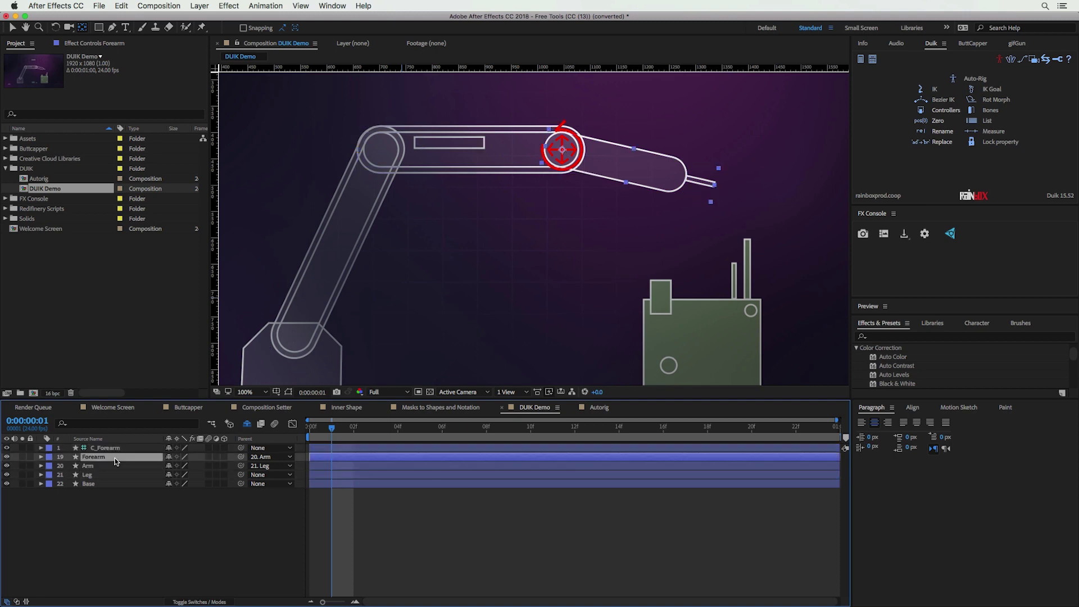
{"action": "left_click", "coordinate": [96, 466], "text": "shift"}
{"action": "left_click", "coordinate": [102, 475], "text": "shift"}
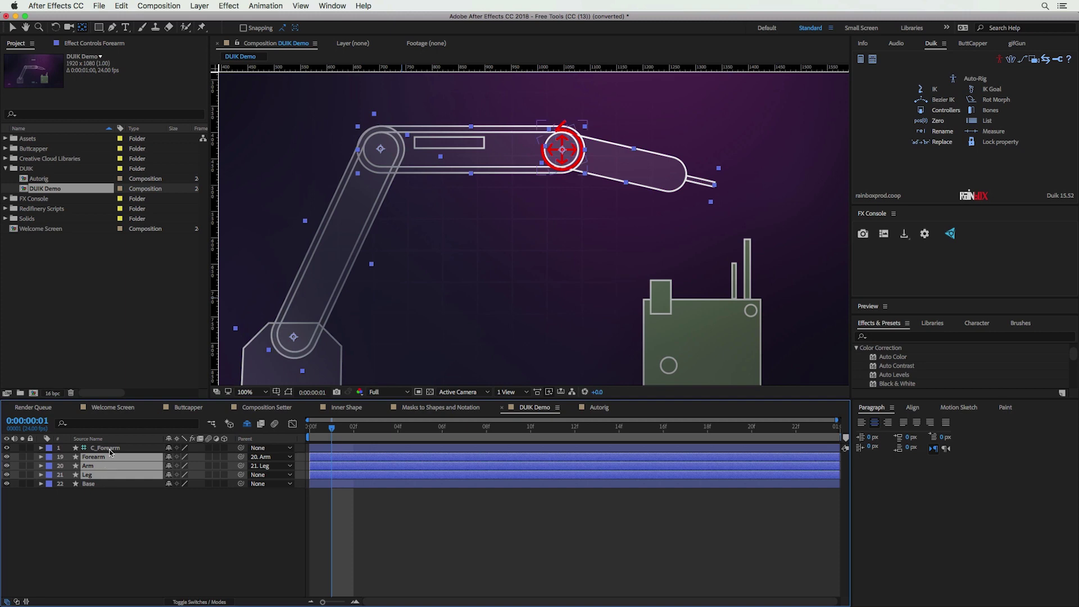
{"action": "left_click", "coordinate": [110, 449], "text": "shift"}
{"action": "left_click", "coordinate": [933, 91]}
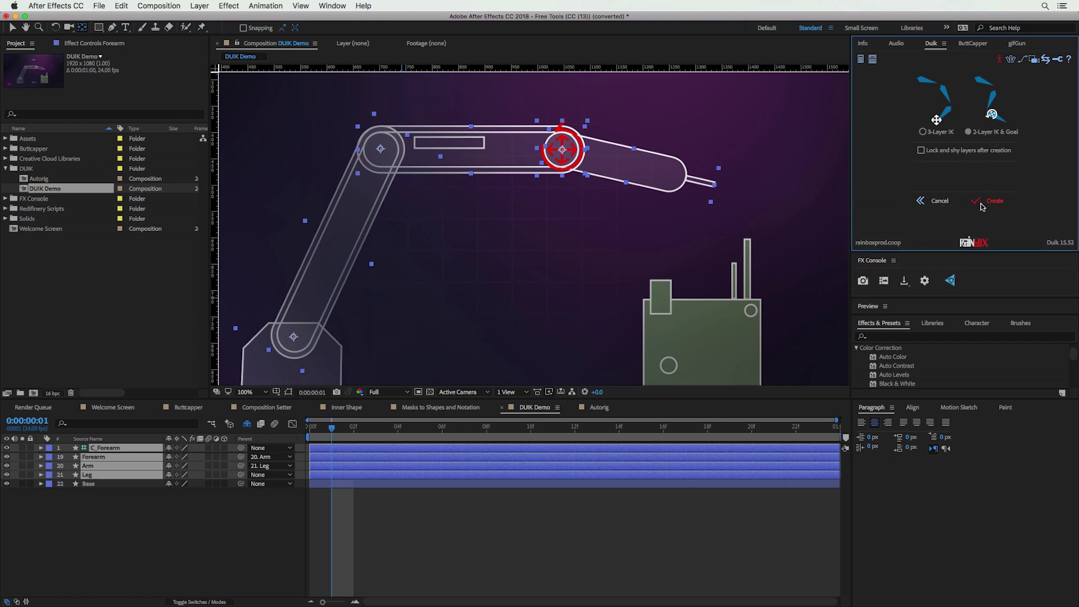
{"action": "left_click", "coordinate": [982, 202]}
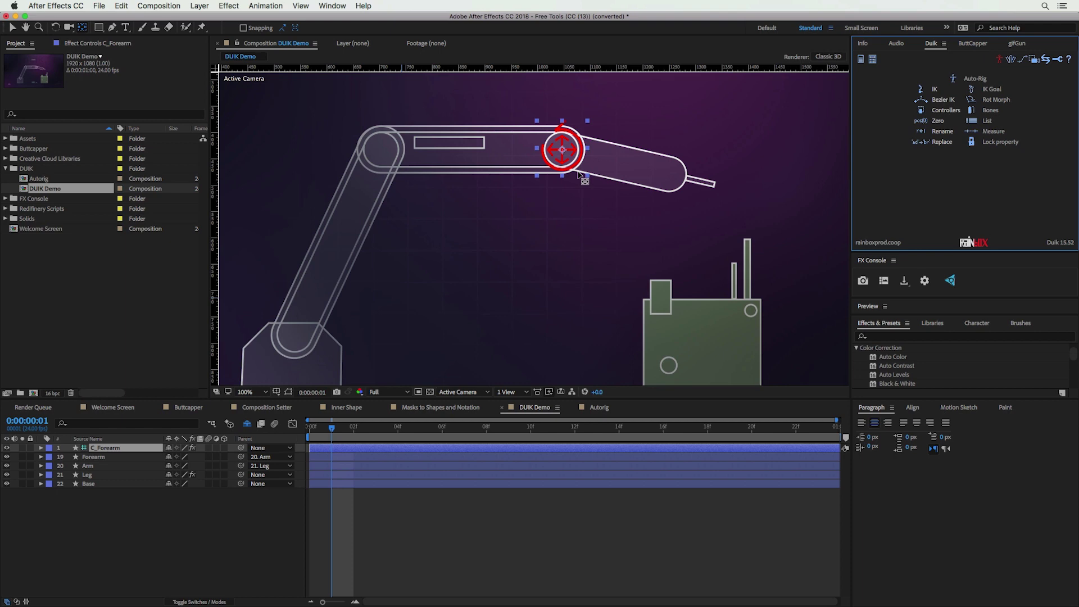
Test the rig by moving the C_Forearm controller back toward the base and rotating it to point the forearm downward
{"action": "key", "text": "comma"}
{"action": "key", "text": "comma"}
{"action": "key", "text": "v"}
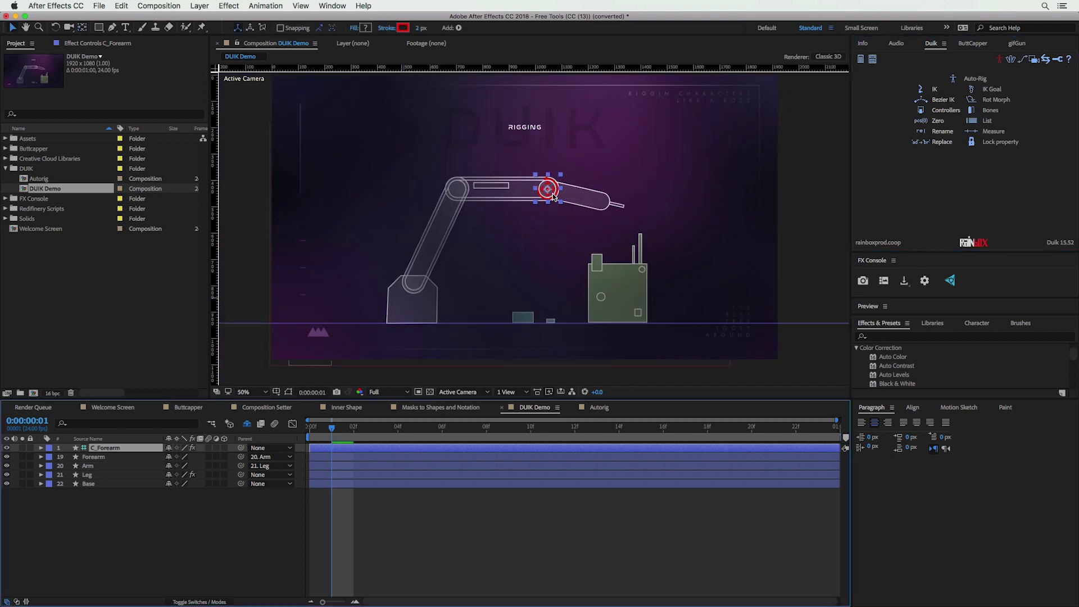
{"action": "left_click_drag", "start_coordinate": [551, 195], "coordinate": [523, 188]}
{"action": "key", "text": "w"}
{"action": "key", "text": "v"}
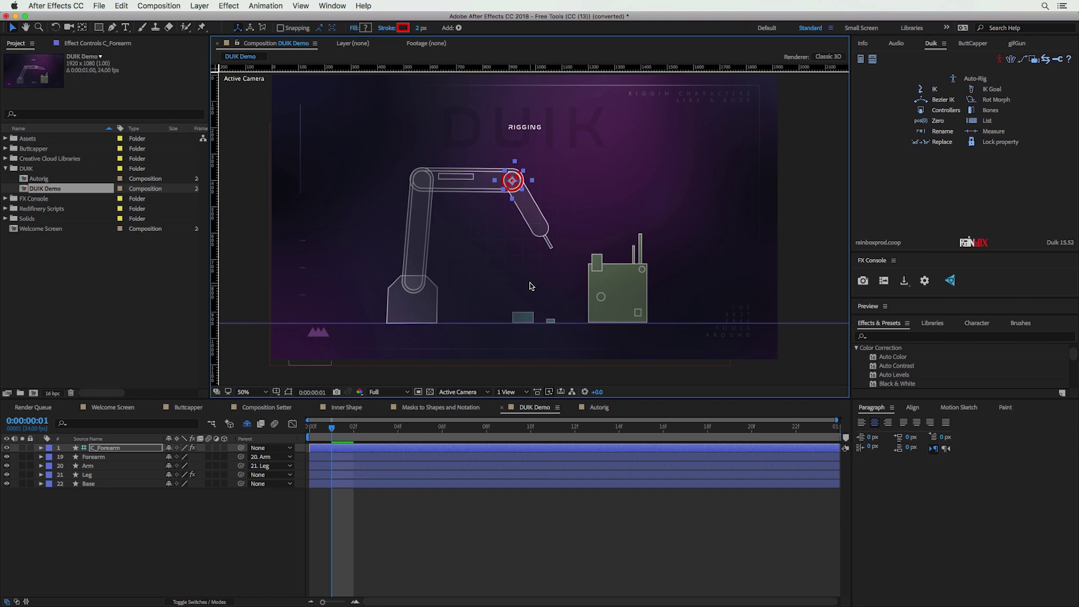
Open the Autorig composition and enlarge the timeline to fit all of the robot's layers
{"action": "left_click", "coordinate": [599, 407]}
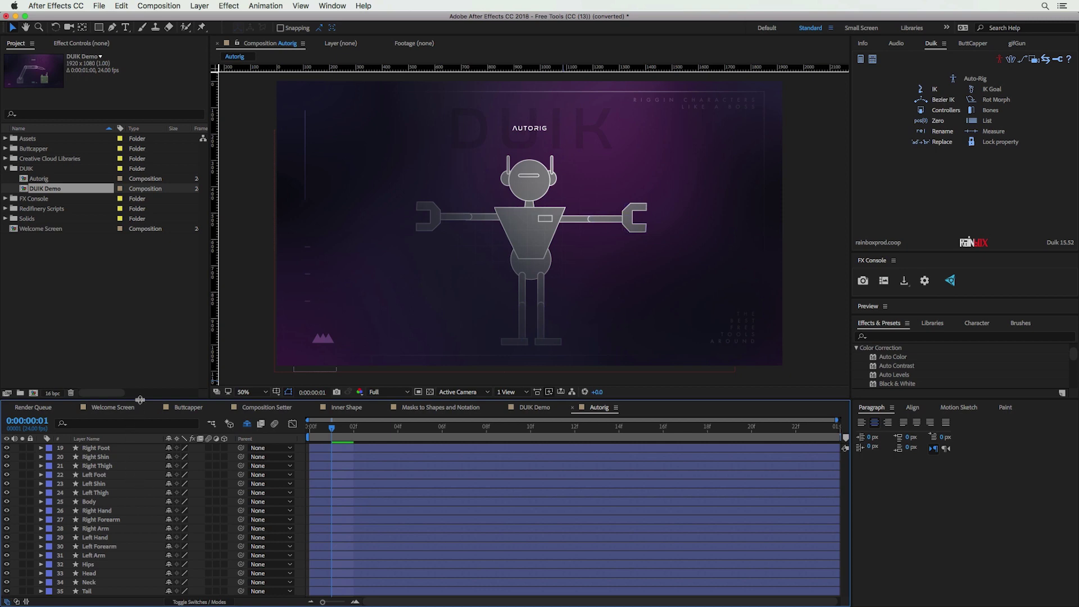
{"action": "left_click_drag", "start_coordinate": [141, 399], "coordinate": [144, 378]}
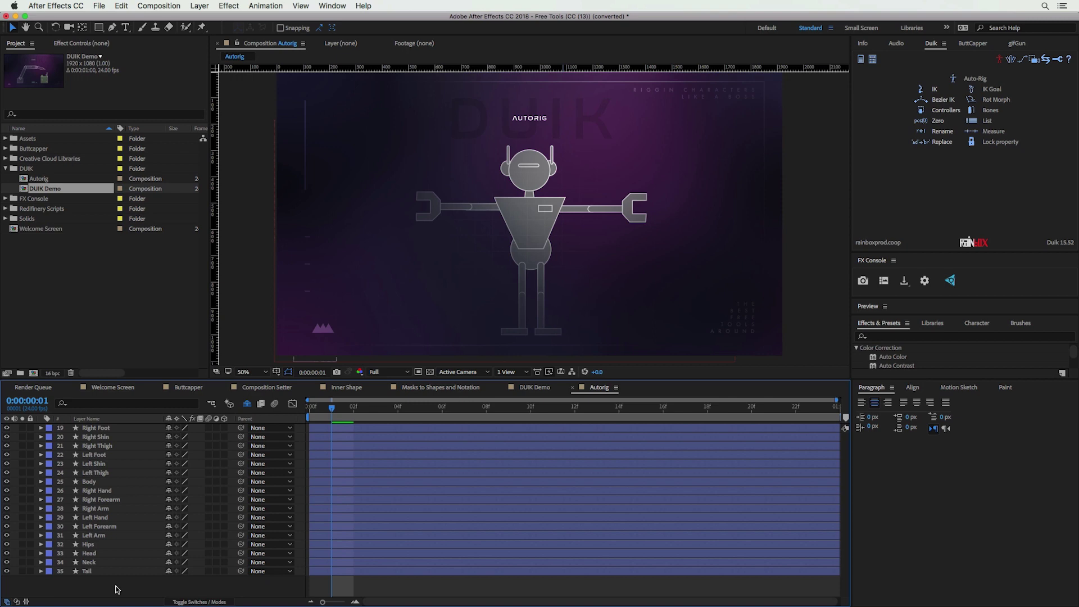
Examine the anchor point of the robot's Right Forearm layer at its elbow joint
{"action": "left_click", "coordinate": [96, 499]}
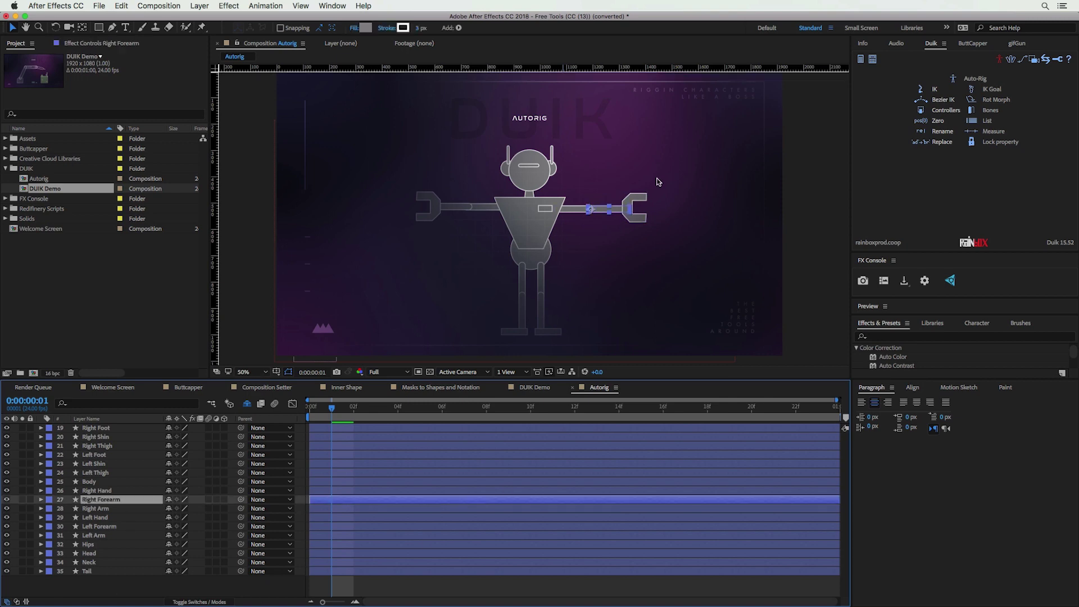
{"action": "key", "text": "."}
{"action": "scroll", "coordinate": [601, 213], "scroll_direction": "up", "scroll_amount": 3}
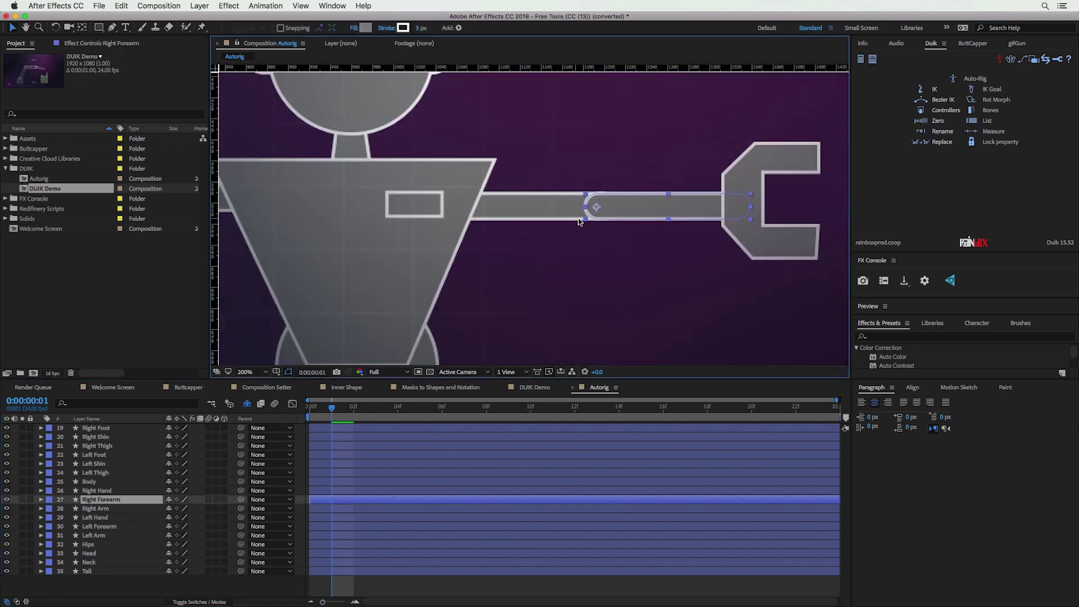
{"action": "scroll", "coordinate": [555, 212], "scroll_direction": "down", "scroll_amount": 1}
{"action": "scroll", "coordinate": [481, 218], "scroll_direction": "down", "scroll_amount": 1}
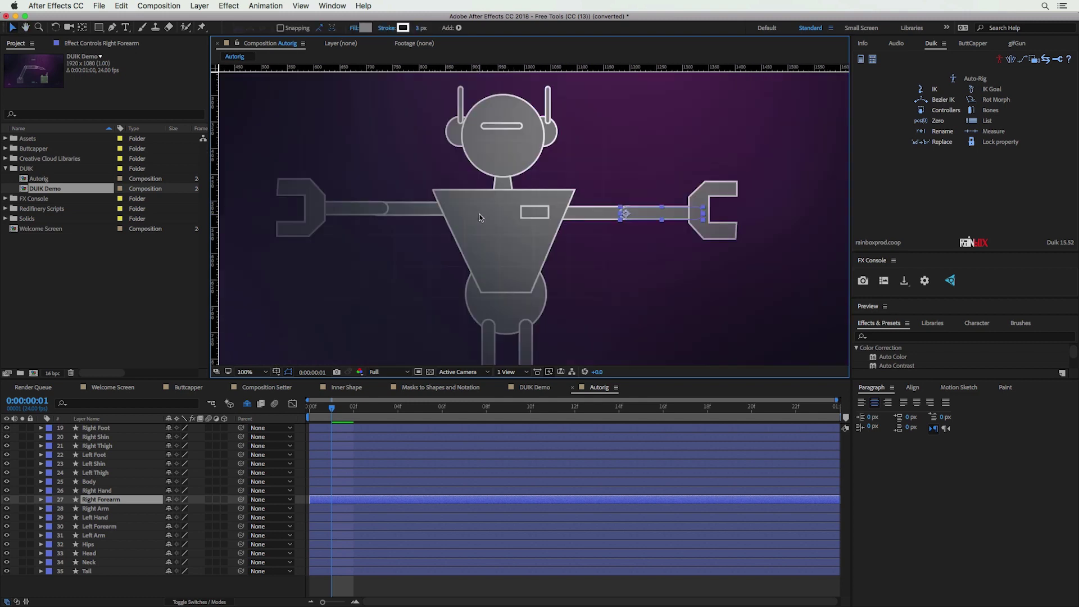
{"action": "left_click_drag", "start_coordinate": [481, 217], "coordinate": [491, 212]}
{"action": "scroll", "coordinate": [493, 213], "scroll_direction": "down", "scroll_amount": 2}
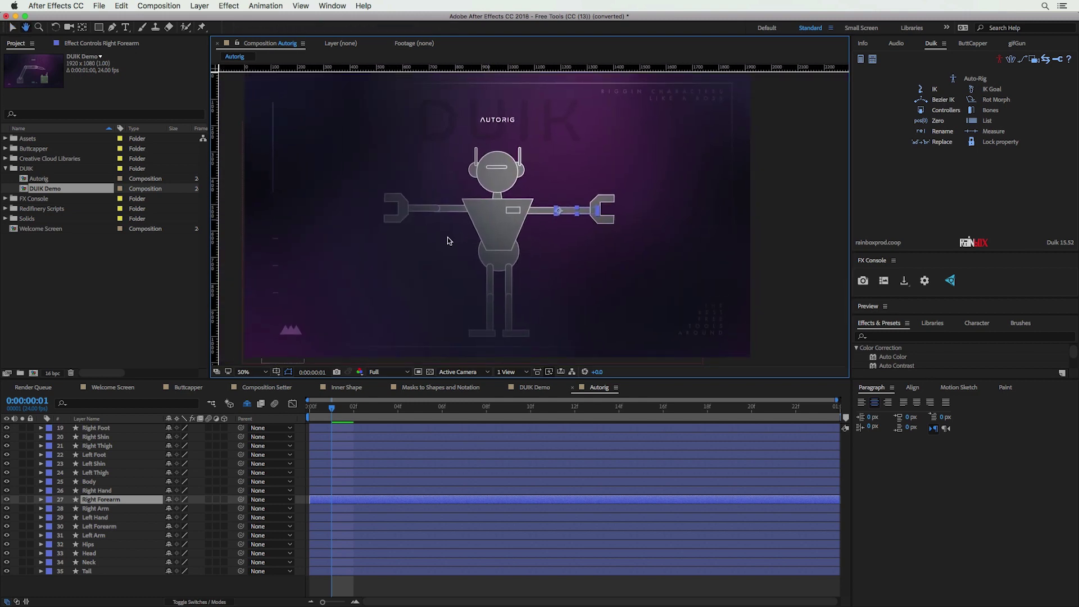
Auto-rig all the robot's body layers, from Right Foot to Tail, as a full plantigrade character with Duik
{"action": "left_click_drag", "start_coordinate": [159, 587], "coordinate": [103, 430]}
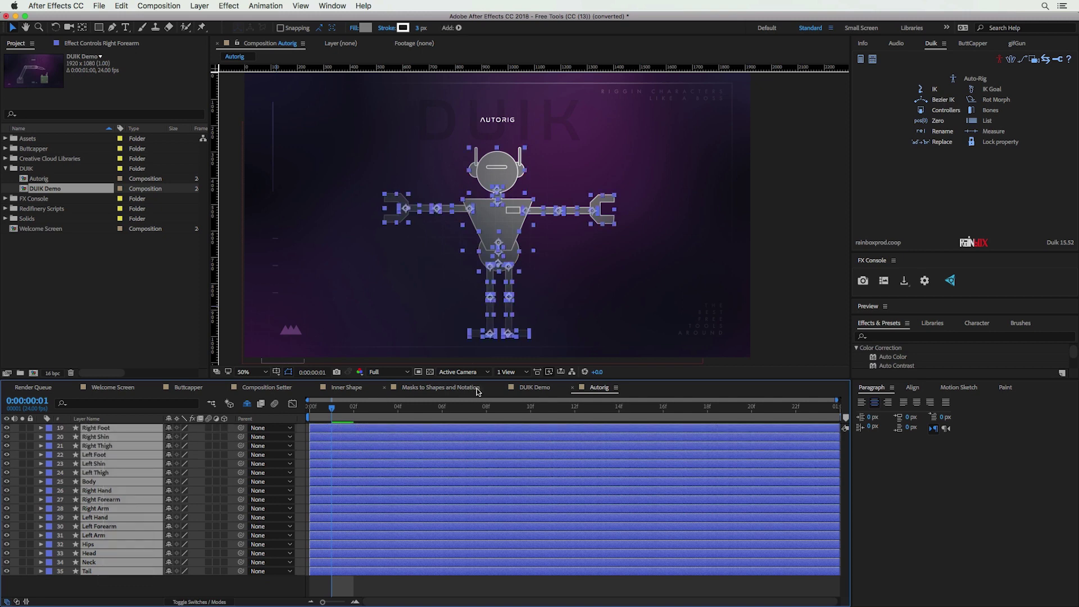
{"action": "left_click", "coordinate": [974, 79]}
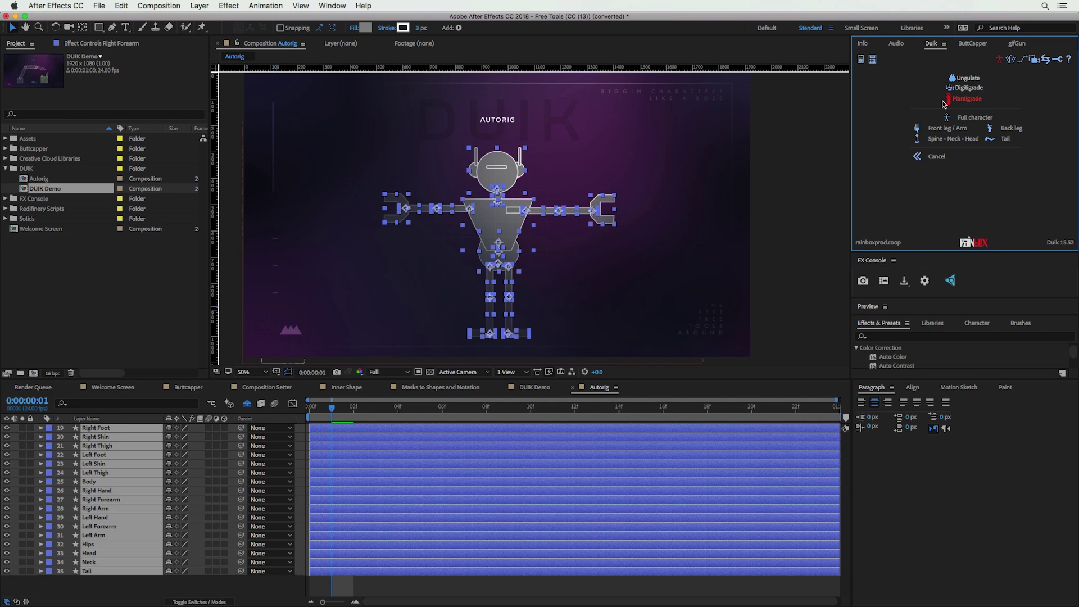
{"action": "left_click", "coordinate": [967, 99]}
{"action": "left_click", "coordinate": [971, 122]}
{"action": "left_click", "coordinate": [739, 220]}
{"action": "left_click", "coordinate": [730, 349]}
{"action": "left_click", "coordinate": [709, 298]}
{"action": "left_click", "coordinate": [707, 274]}
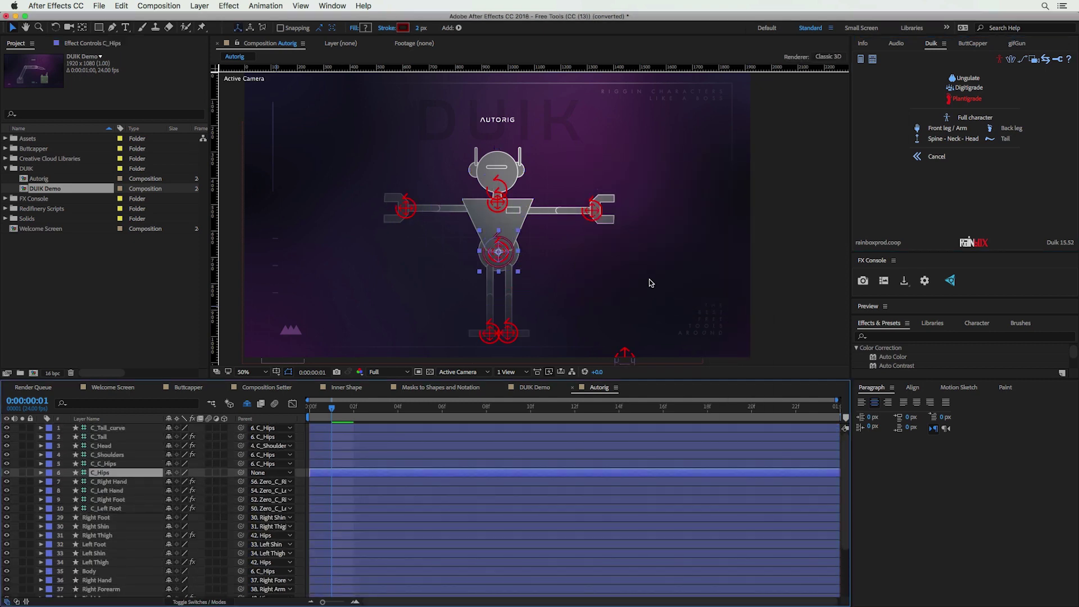
Test the rig by raising the C_Right Hand controller, shifting C_C_Hips slightly sideways and moving C_Left Hand closer to the body
{"action": "left_click", "coordinate": [594, 213]}
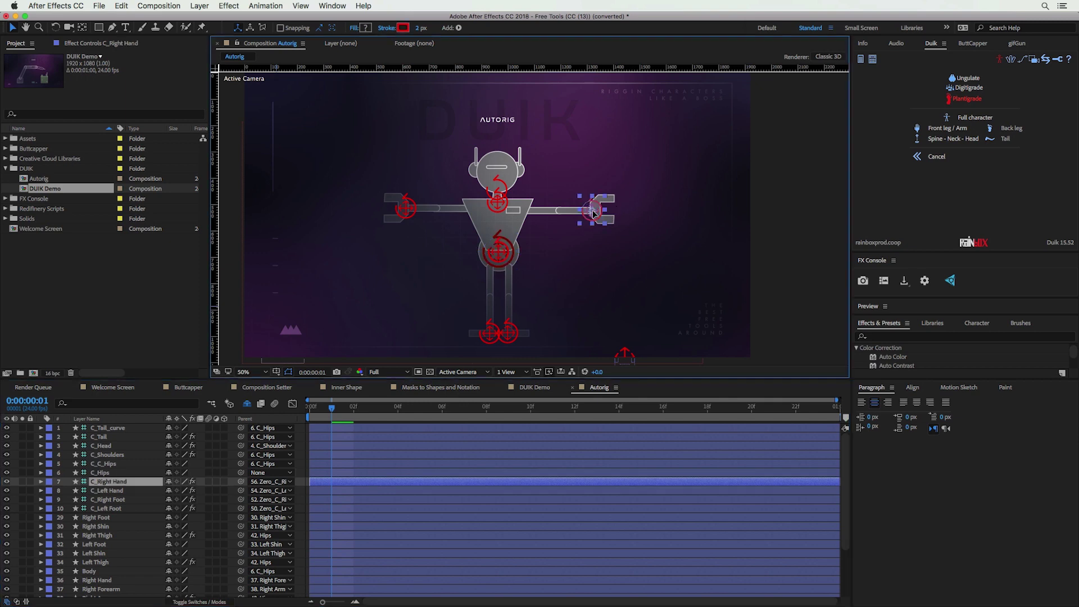
{"action": "left_click_drag", "start_coordinate": [594, 213], "coordinate": [576, 181]}
{"action": "mouse_move", "coordinate": [498, 252]}
{"action": "left_mouse_down"}
{"action": "mouse_move", "coordinate": [498, 270]}
{"action": "mouse_move", "coordinate": [490, 249]}
{"action": "left_mouse_up"}
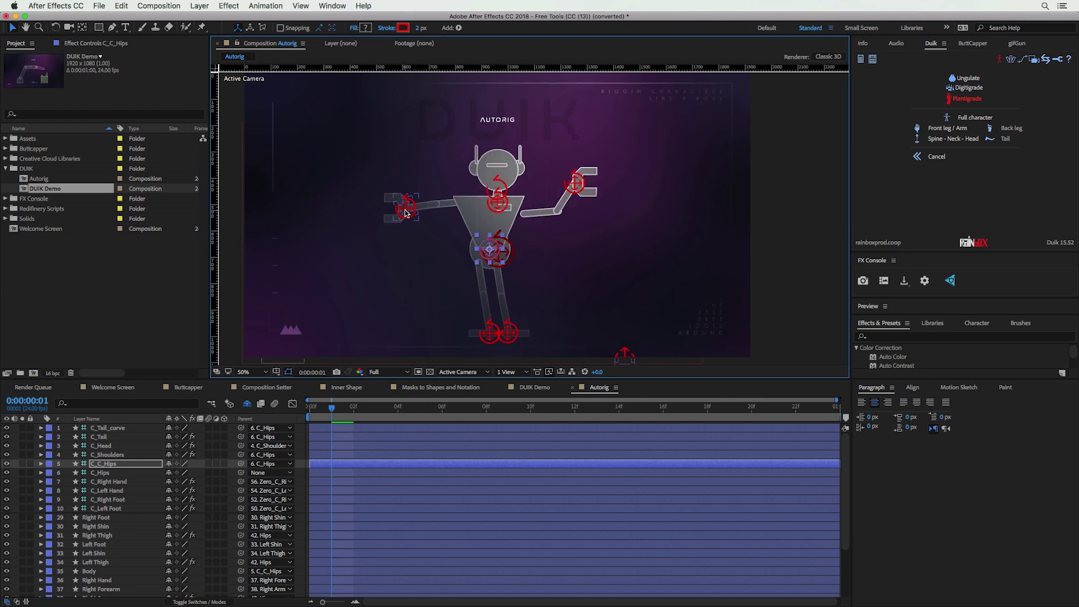
{"action": "left_click_drag", "start_coordinate": [406, 211], "coordinate": [421, 192]}
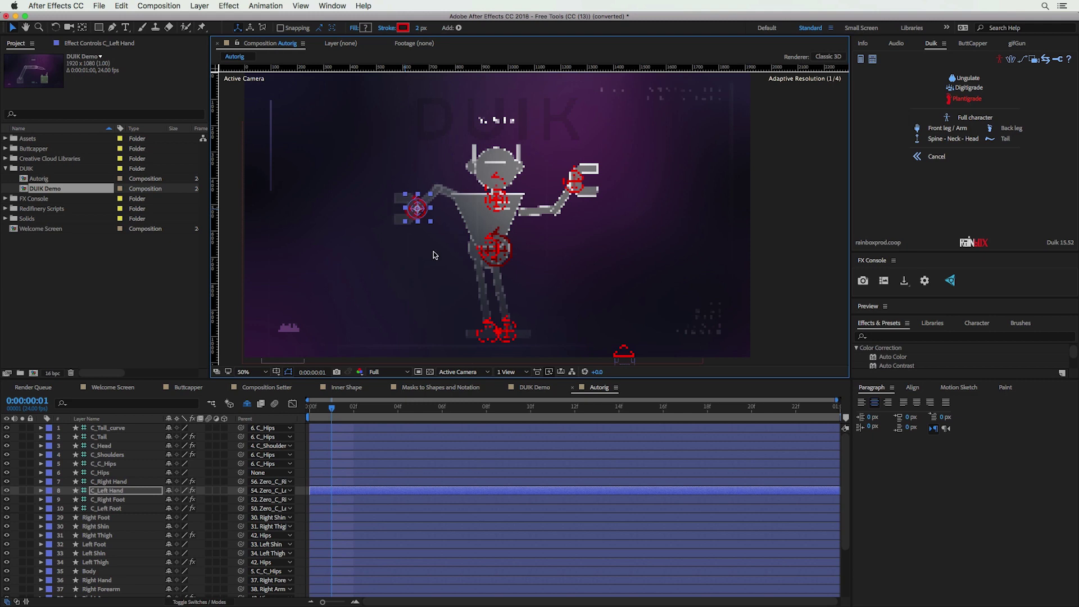
Turn on Clockwise for the IK Left Forearm effect of the C_Left Hand controller
{"action": "left_click", "coordinate": [125, 493]}
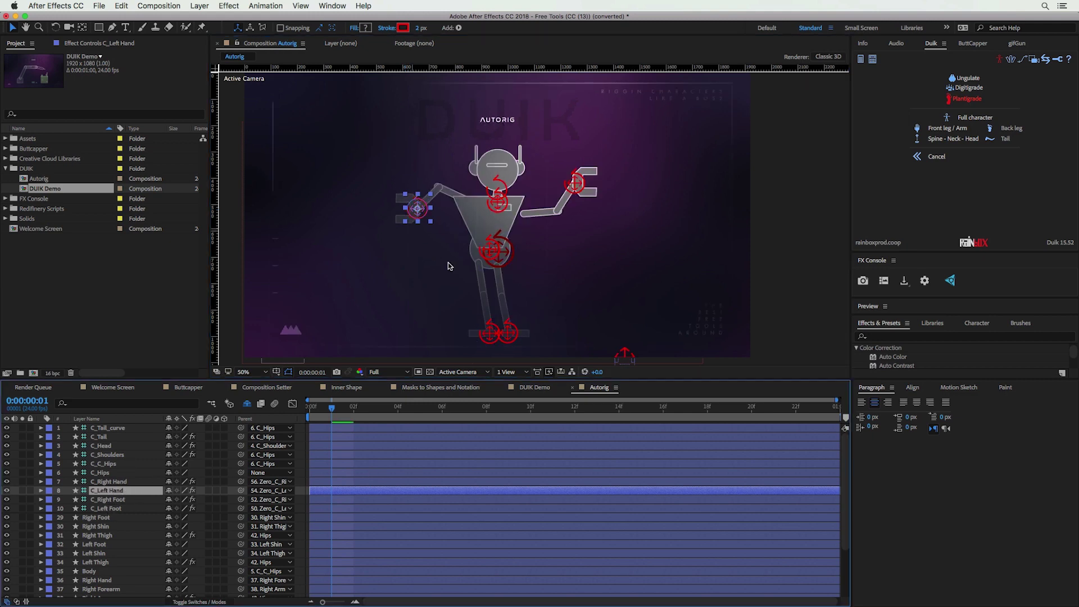
{"action": "left_click", "coordinate": [118, 45]}
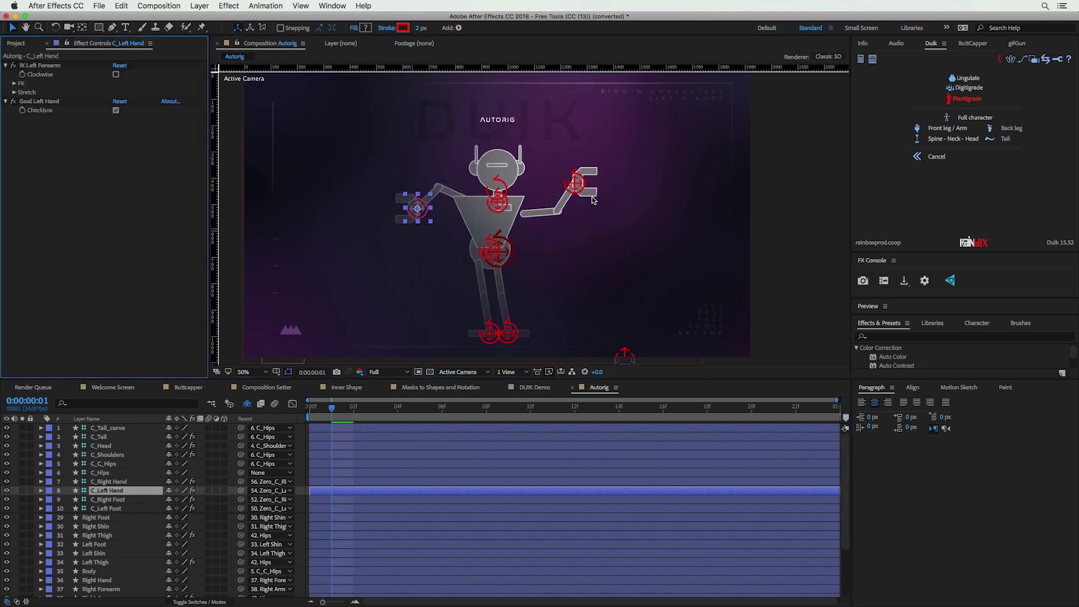
{"action": "left_click", "coordinate": [116, 75]}
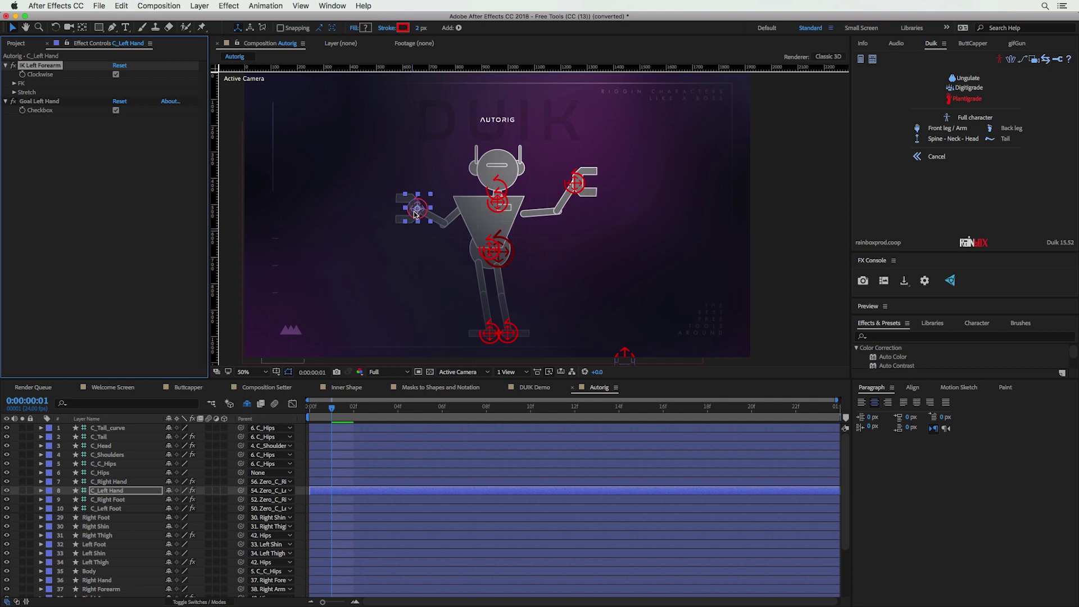
Pose the robot by rotating C_Left Hand upright, raising it beside the head, and lifting a foot controller
{"action": "key", "text": "w"}
{"action": "left_click_drag", "start_coordinate": [414, 210], "coordinate": [419, 180]}
{"action": "key", "text": "v"}
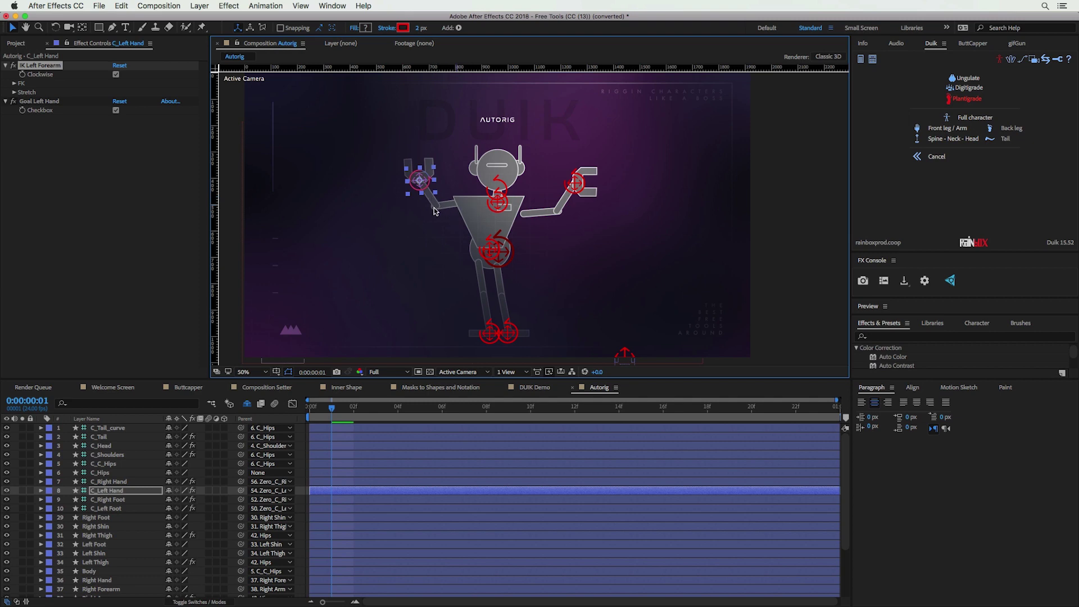
{"action": "left_click_drag", "start_coordinate": [420, 183], "coordinate": [414, 186]}
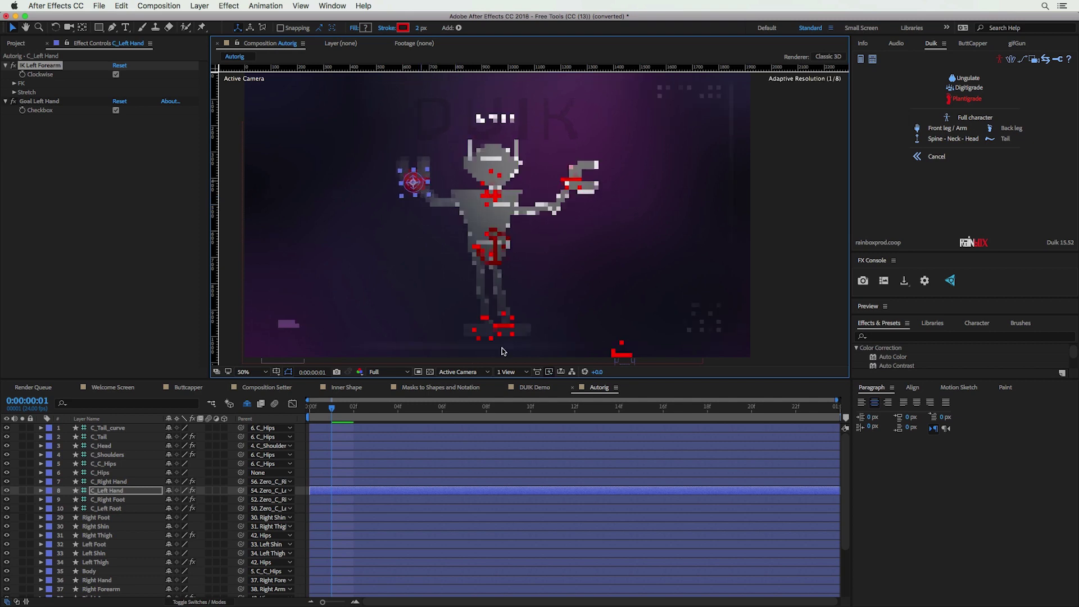
{"action": "left_click_drag", "start_coordinate": [494, 335], "coordinate": [499, 306]}
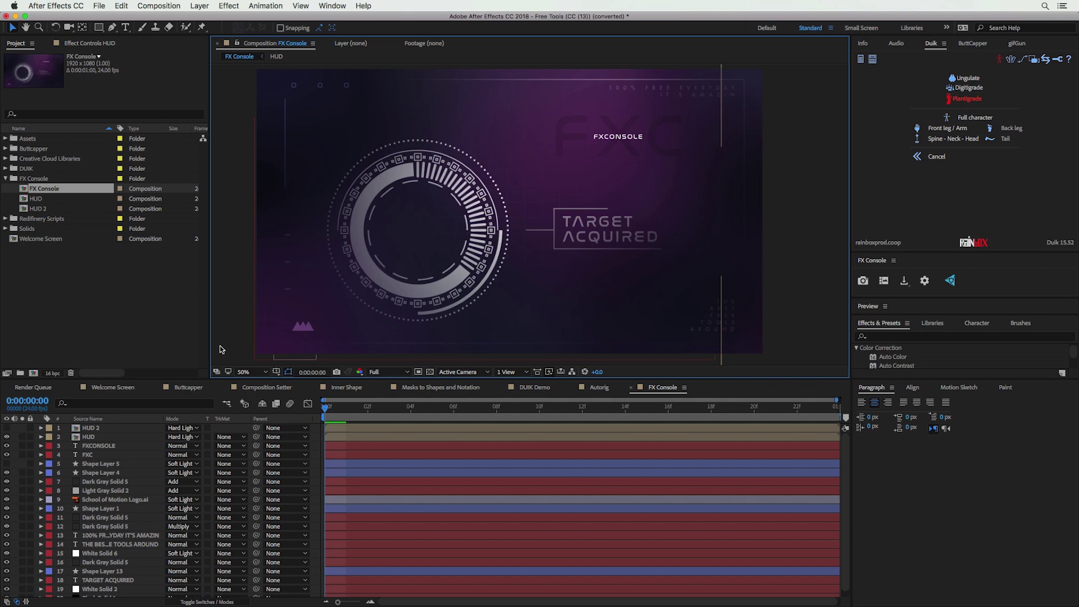
Search the effects library for "glow", try the Glow effect on the HUD layer, and undo it
{"action": "left_click", "coordinate": [115, 437]}
{"action": "left_click", "coordinate": [893, 336]}
{"action": "type", "text": "glow"}
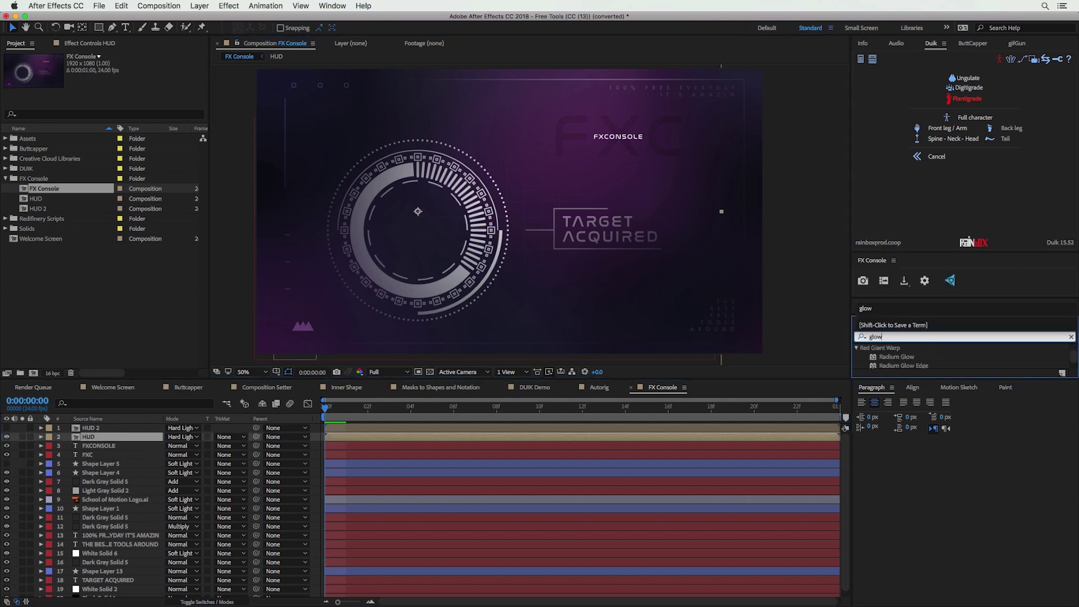
{"action": "left_click_drag", "start_coordinate": [897, 362], "coordinate": [108, 438]}
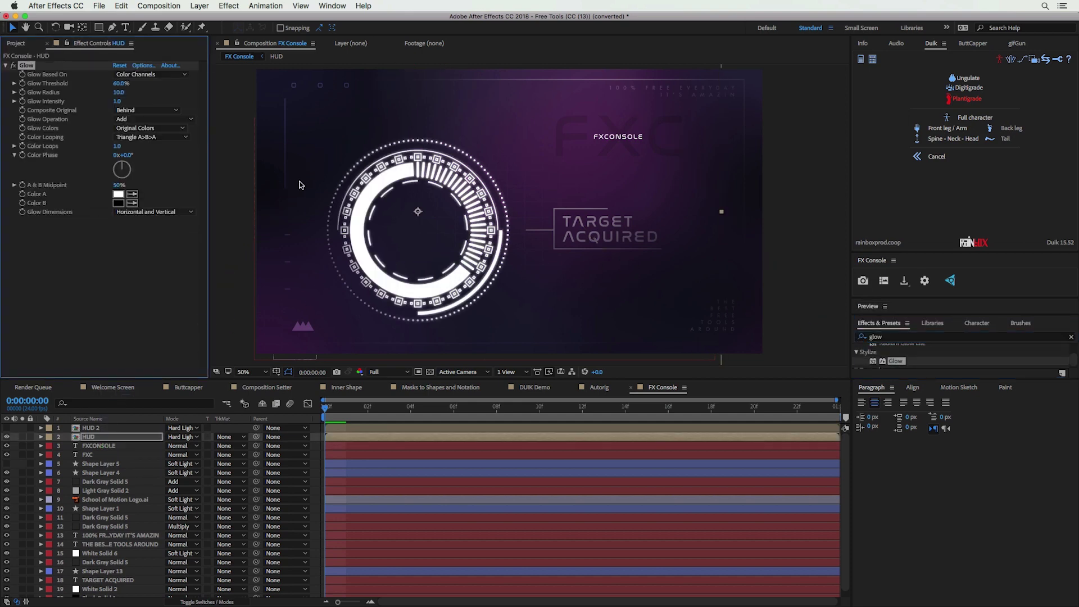
{"action": "key", "text": "super+z"}
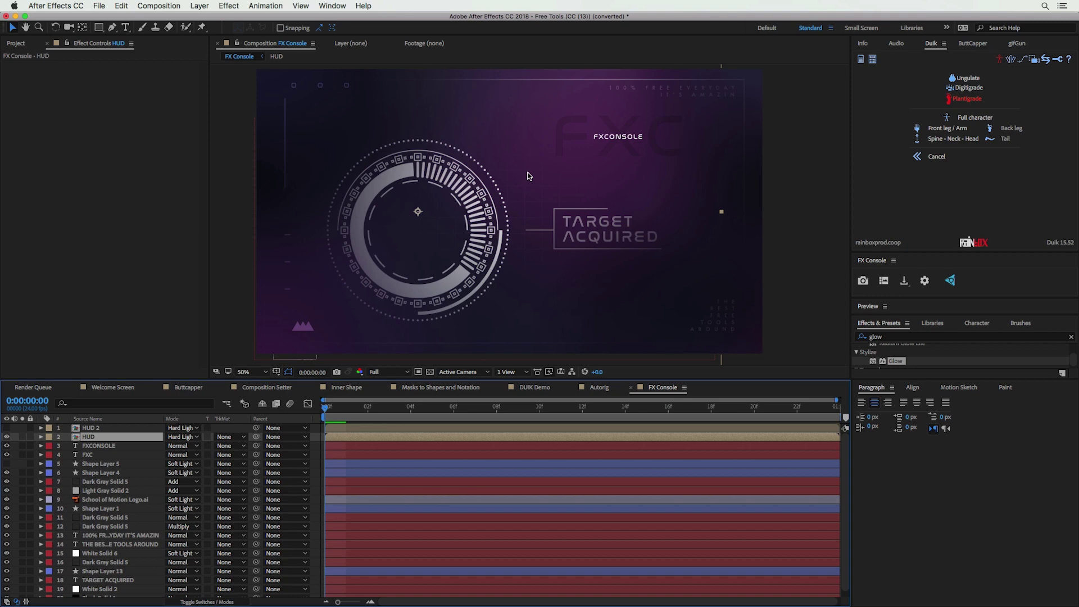
Apply the Glow and Noise effects to the HUD layer through FX Console searches
{"action": "key", "text": "ctrl+space"}
{"action": "type", "text": "glow"}
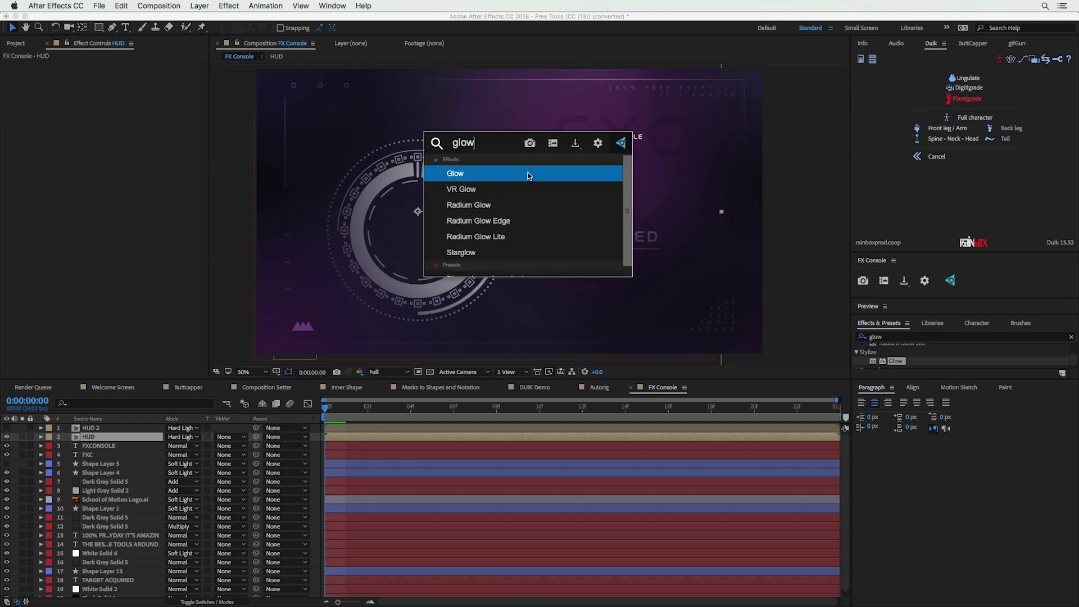
{"action": "left_click", "coordinate": [529, 174]}
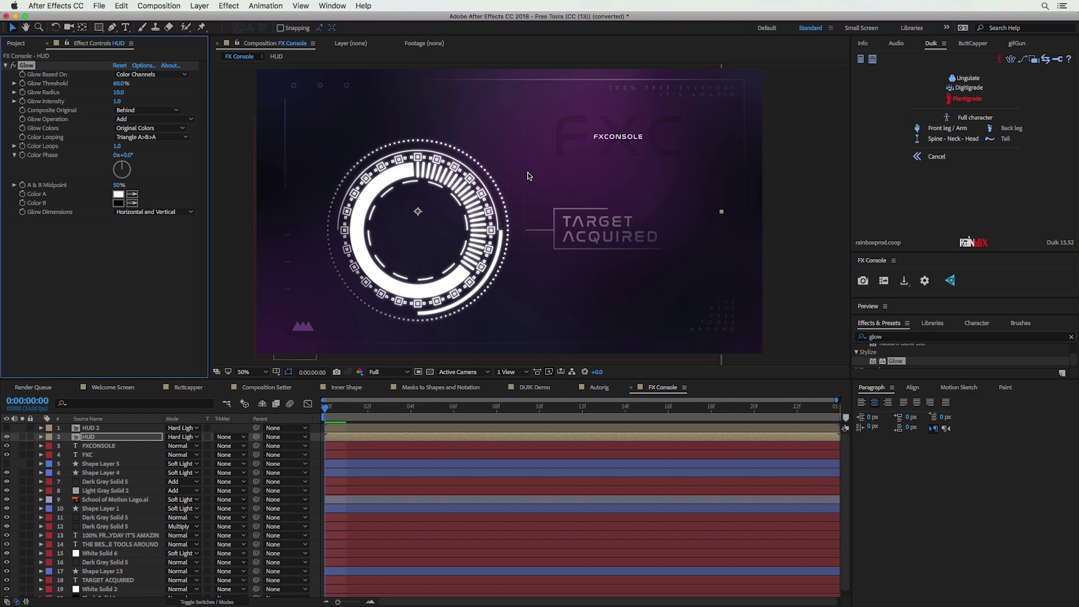
{"action": "key", "text": "ctrl+space"}
{"action": "type", "text": "noise"}
{"action": "key", "text": "Return"}
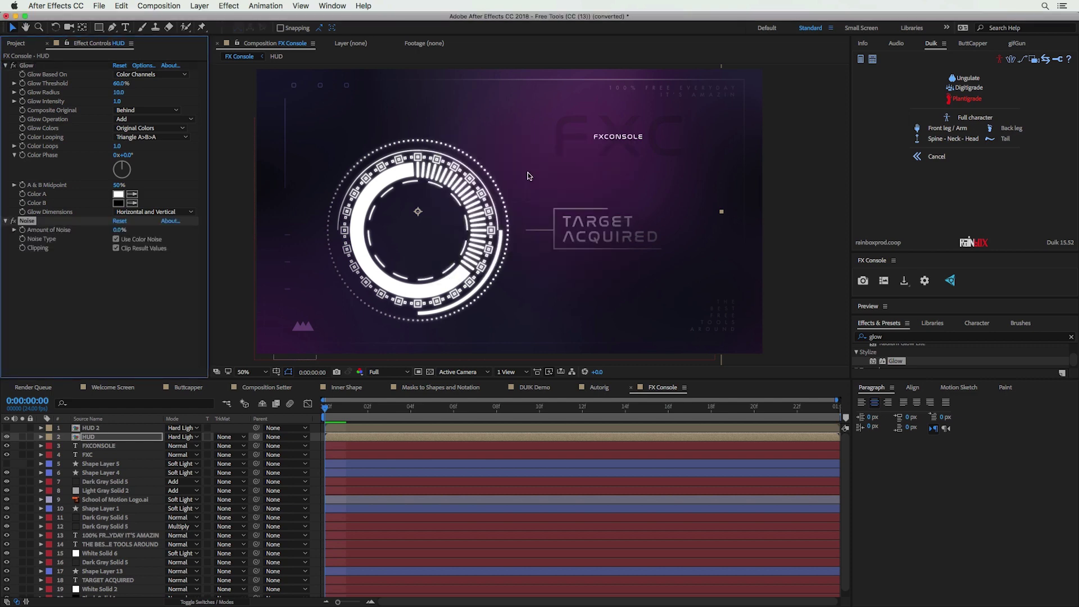
Add the Fractal Noise effect to the HUD layer through an FX Console search for "fracta"
{"action": "key", "text": "ctrl+space"}
{"action": "type", "text": "fracta"}
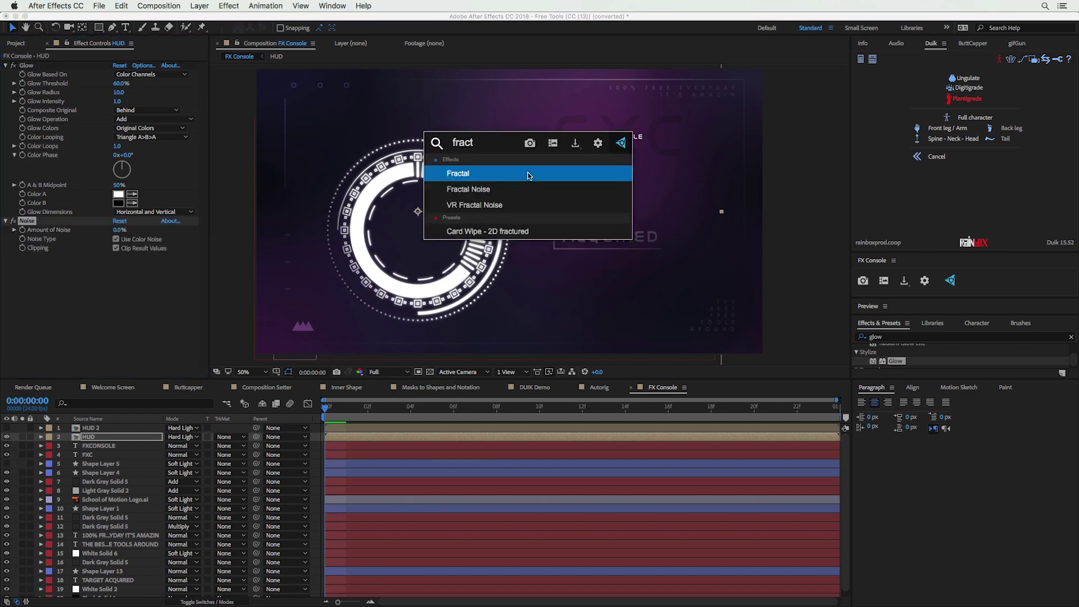
{"action": "key", "text": "Down"}
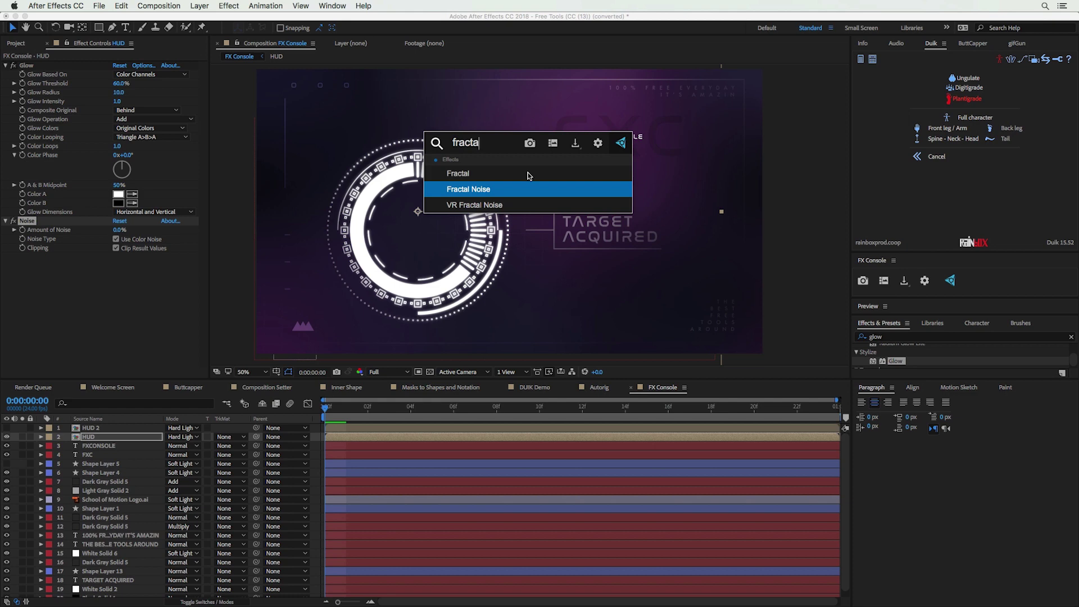
{"action": "key", "text": "Return"}
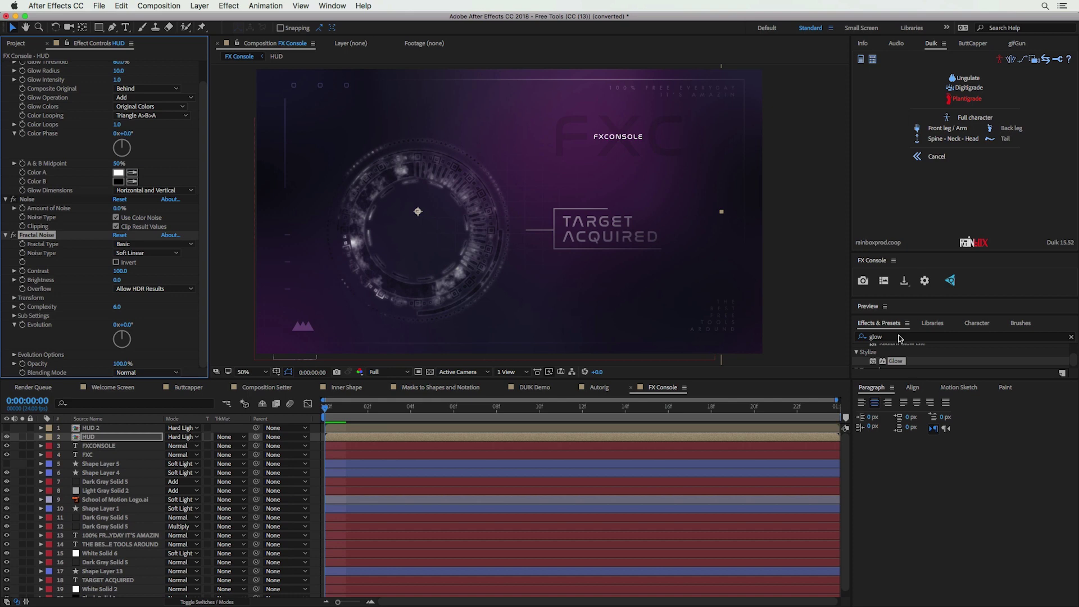
Remove all effects from the HUD layer
{"action": "key", "text": "Delete"}
{"action": "left_click", "coordinate": [95, 440]}
{"action": "key", "text": "ctrl+shift+e"}
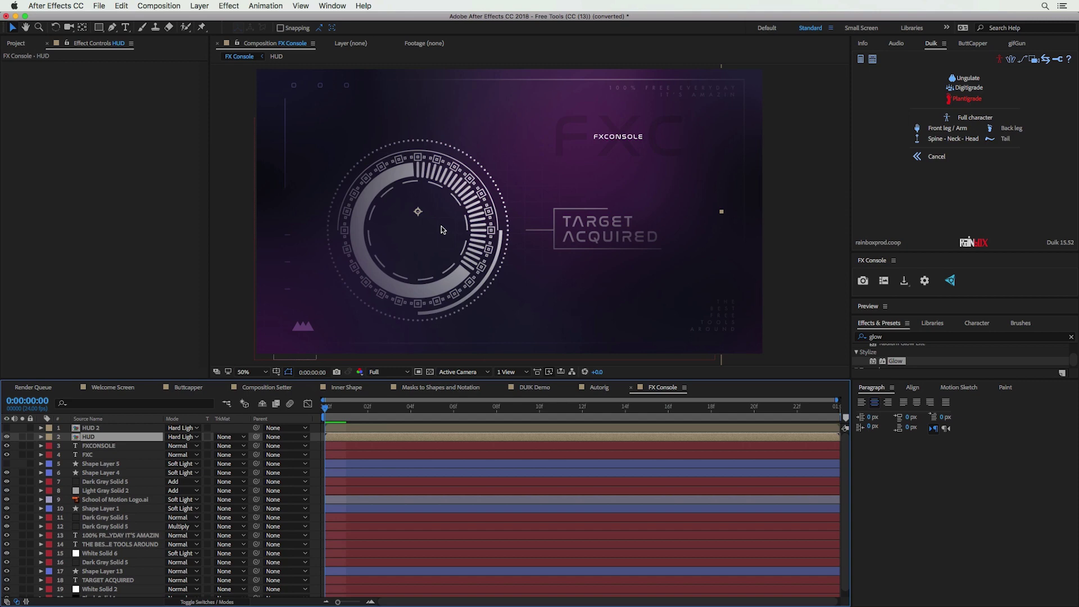
Find Fractal Noise with an FX Console search for "frac" and create a shortcut for it
{"action": "key", "text": "ctrl+space"}
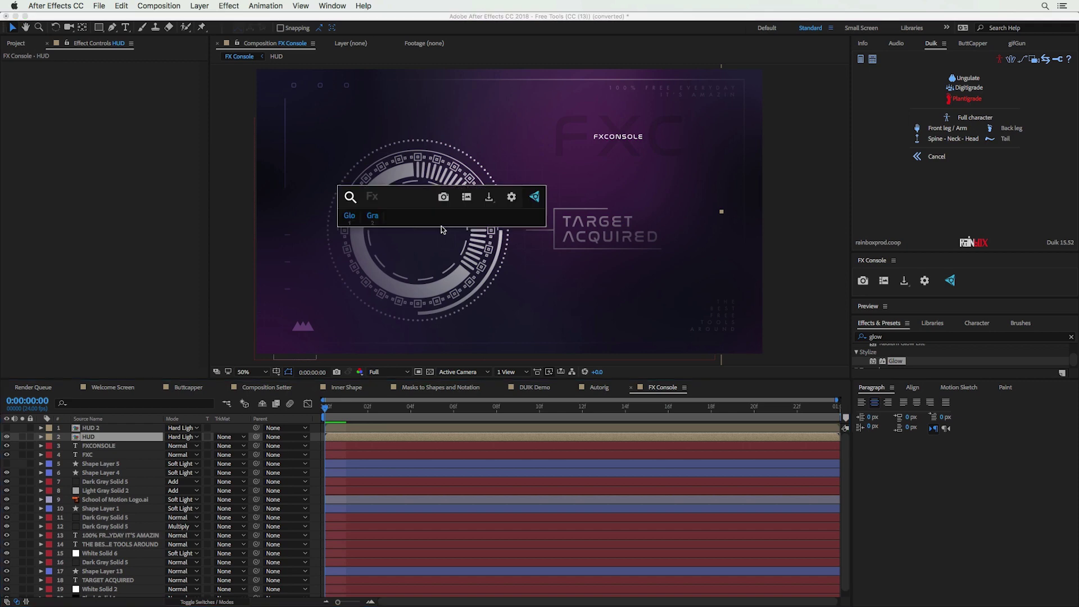
{"action": "type", "text": "fra"}
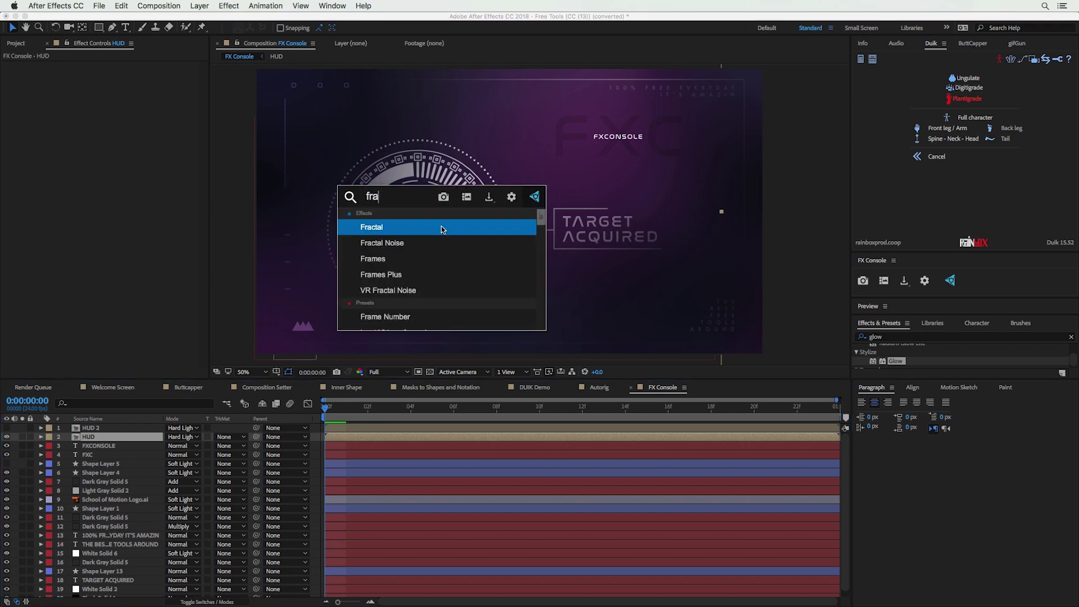
{"action": "type", "text": "c"}
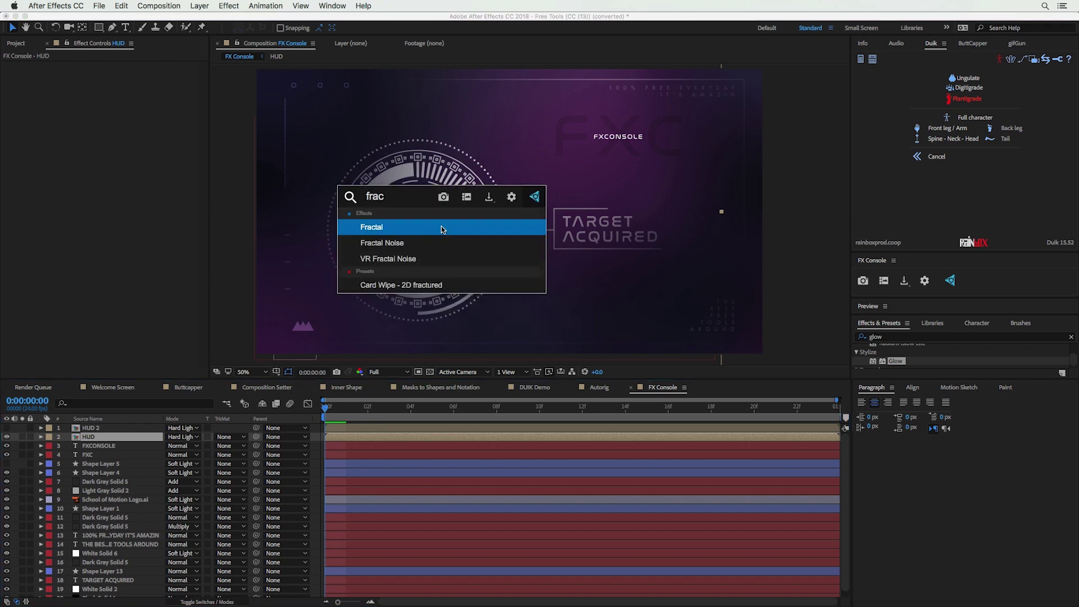
{"action": "right_click", "coordinate": [415, 244]}
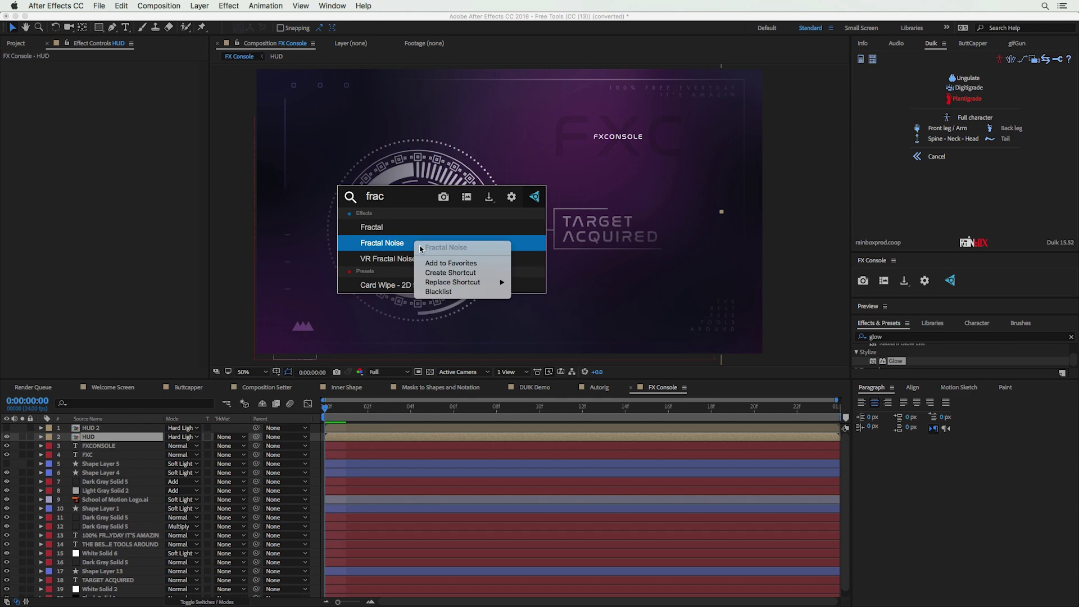
{"action": "left_click", "coordinate": [452, 273]}
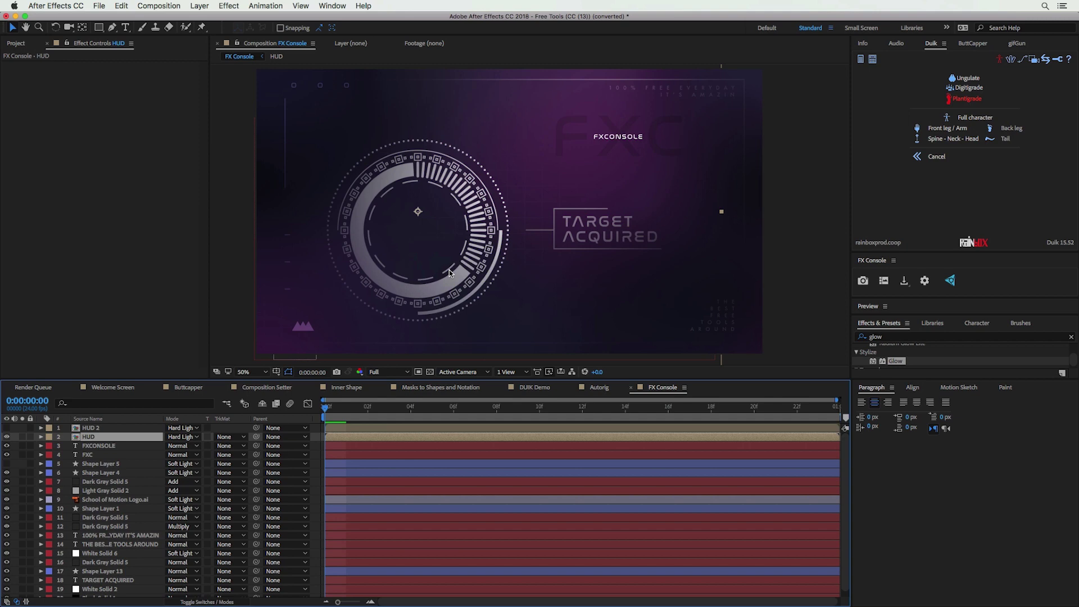
Try the Fractal Noise shortcut, number 3 in FX Console, on the HUD layer and undo the effect
{"action": "key", "text": "ctrl+space"}
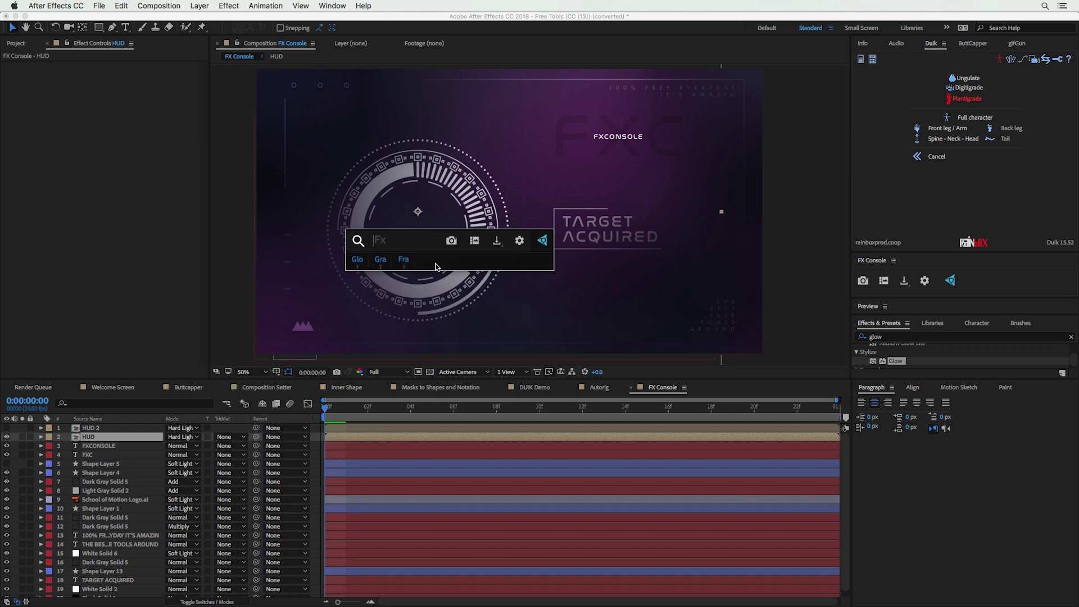
{"action": "key", "text": "3"}
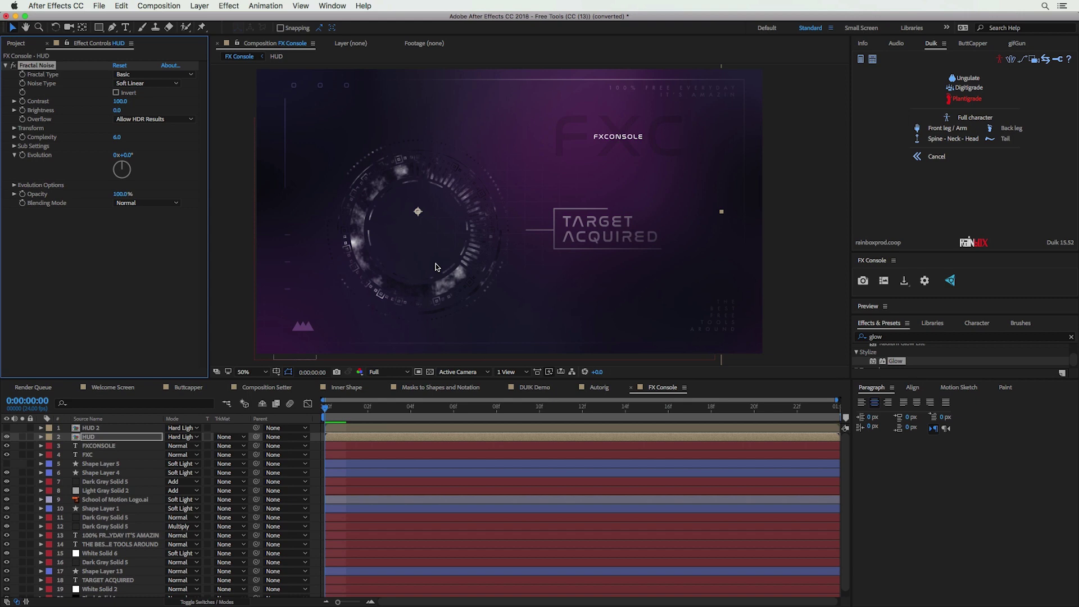
{"action": "key", "text": "super+z"}
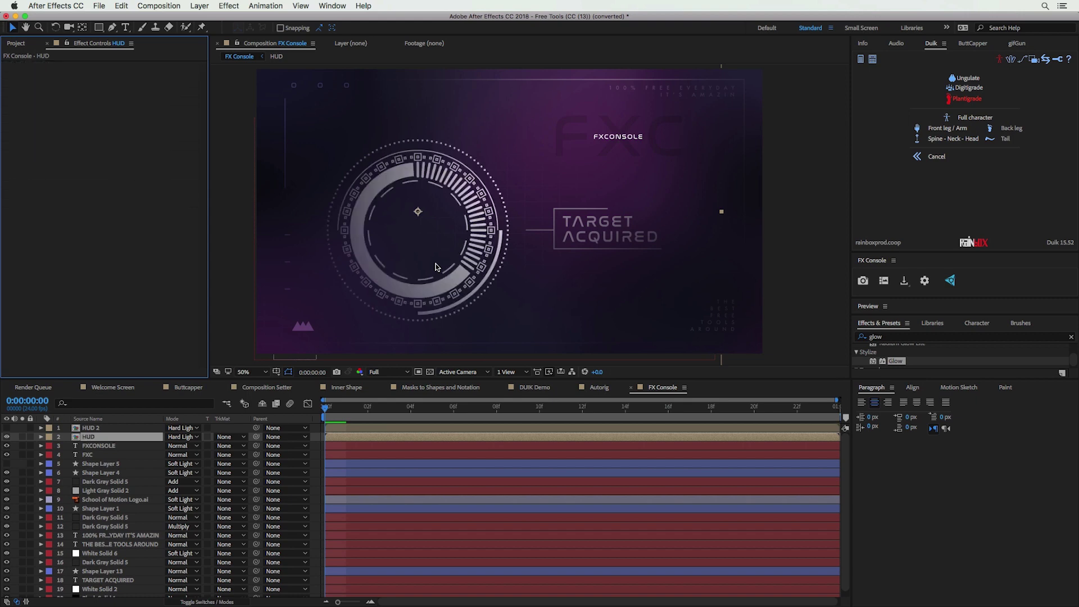
Try moving Gradient Ramp below Fractal Noise in the FX Console shortcut settings, and close the settings without saving
{"action": "key", "text": "ctrl+space"}
{"action": "left_click", "coordinate": [504, 236]}
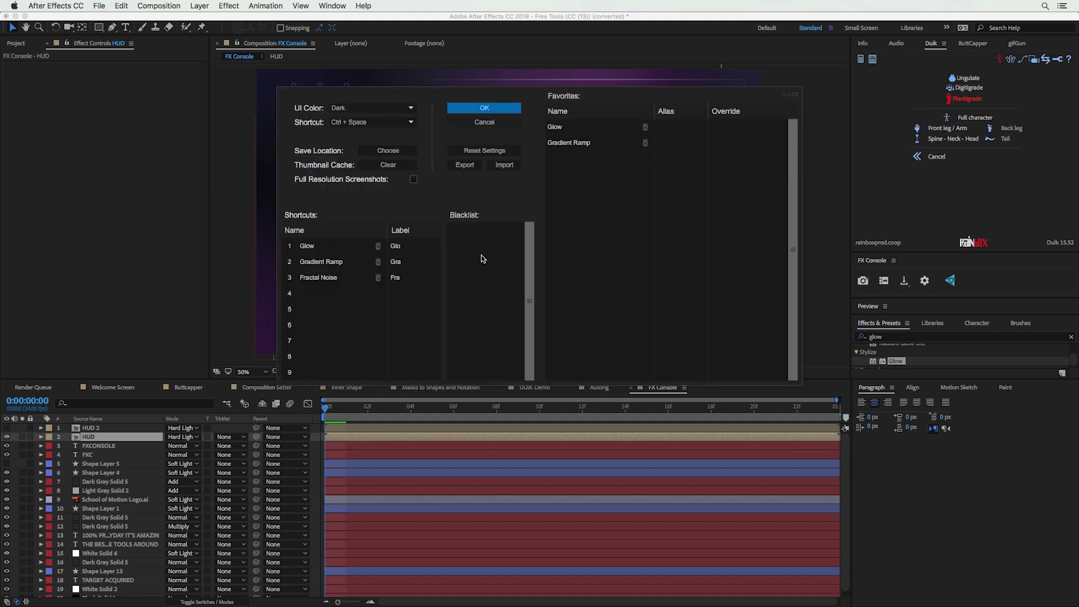
{"action": "left_click_drag", "start_coordinate": [327, 263], "coordinate": [323, 285]}
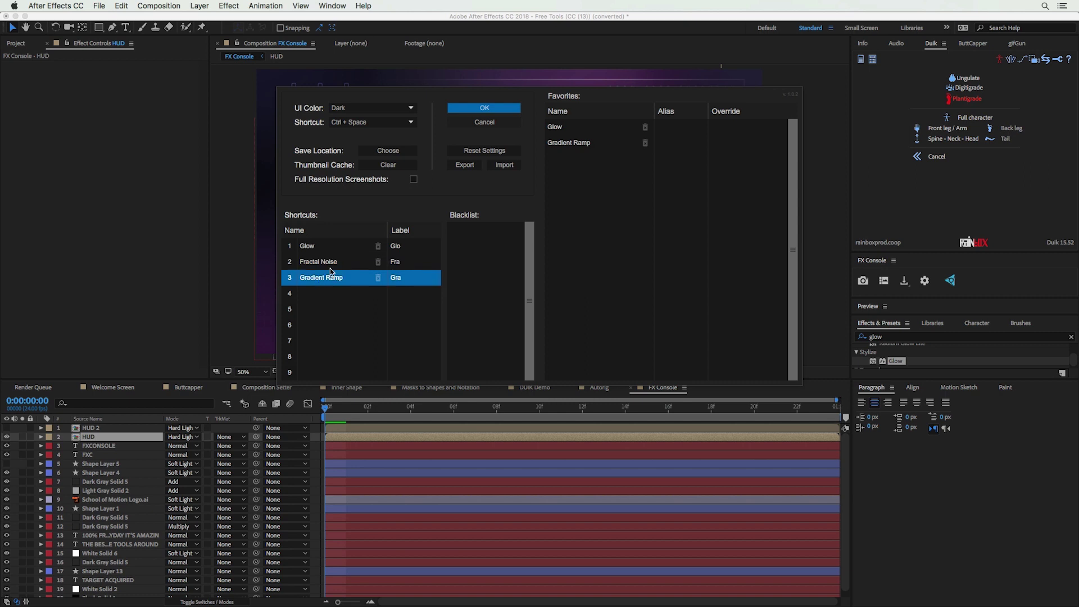
{"action": "left_click", "coordinate": [377, 298]}
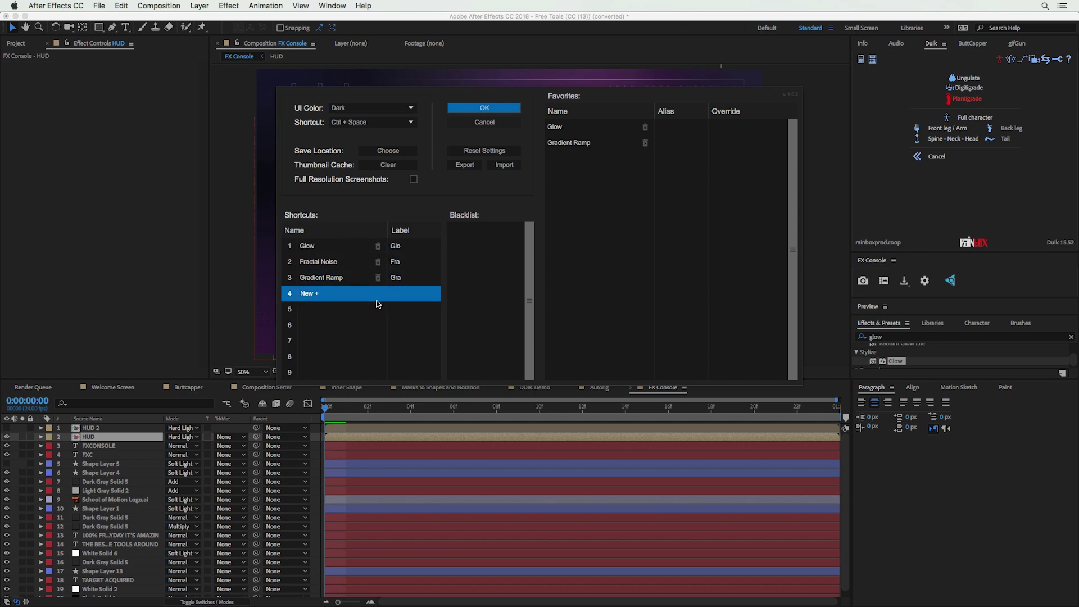
{"action": "left_click_drag", "start_coordinate": [507, 90], "coordinate": [446, 36]}
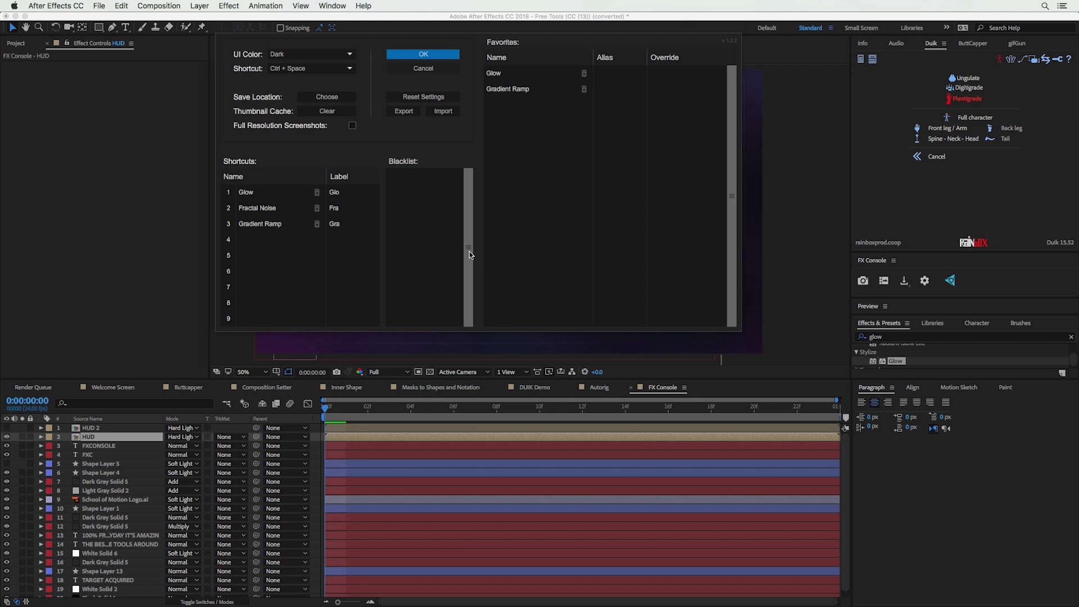
{"action": "left_click", "coordinate": [423, 68]}
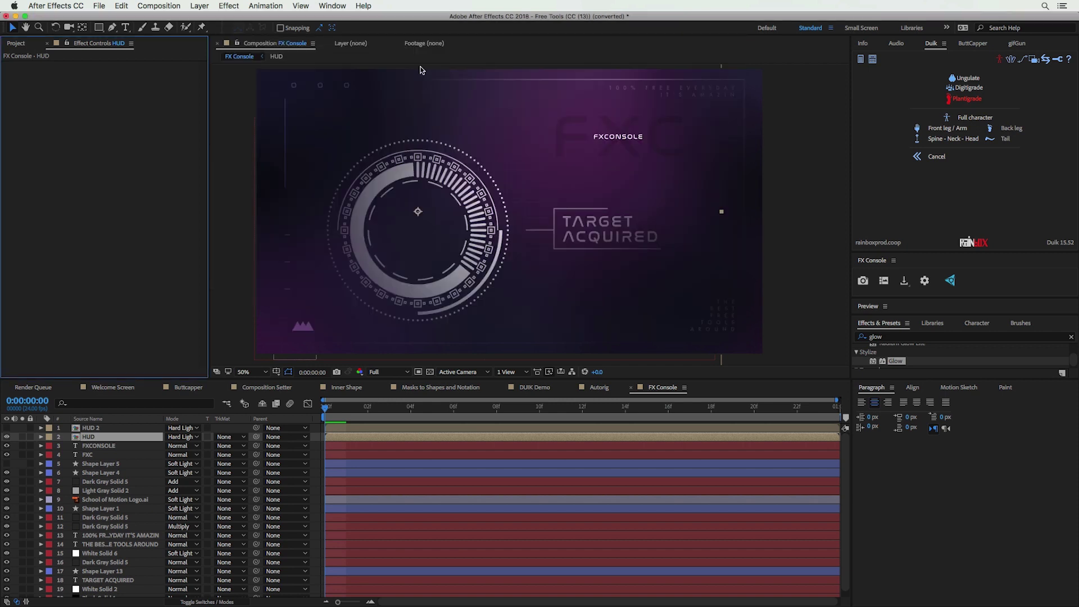
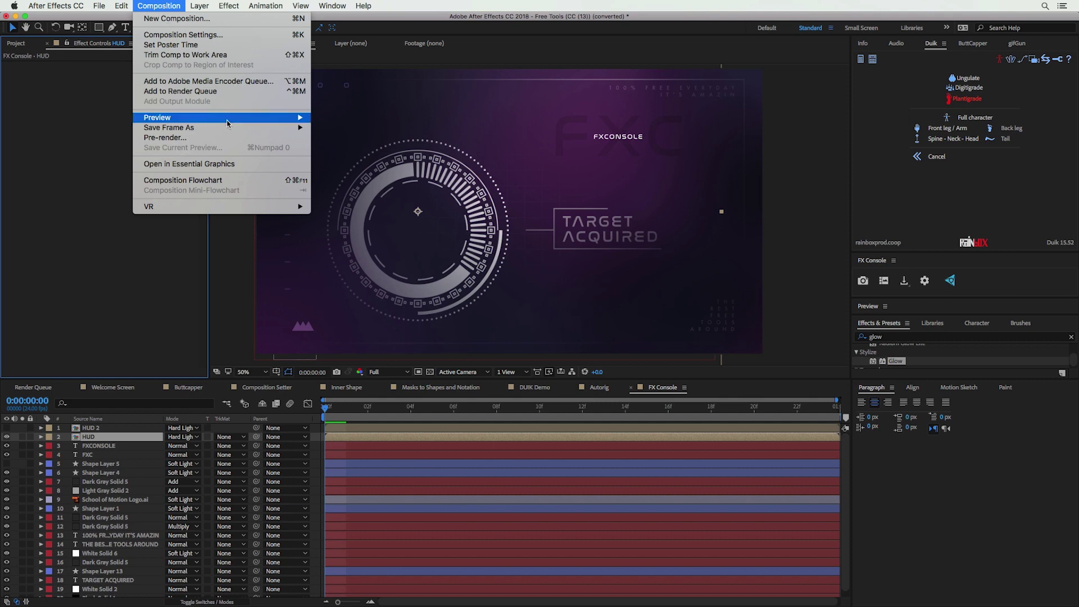
Capture a snapshot of the current frame with FX Console and copy it to the clipboard from the snapshot gallery
{"action": "mouse_move", "coordinate": [233, 129]}
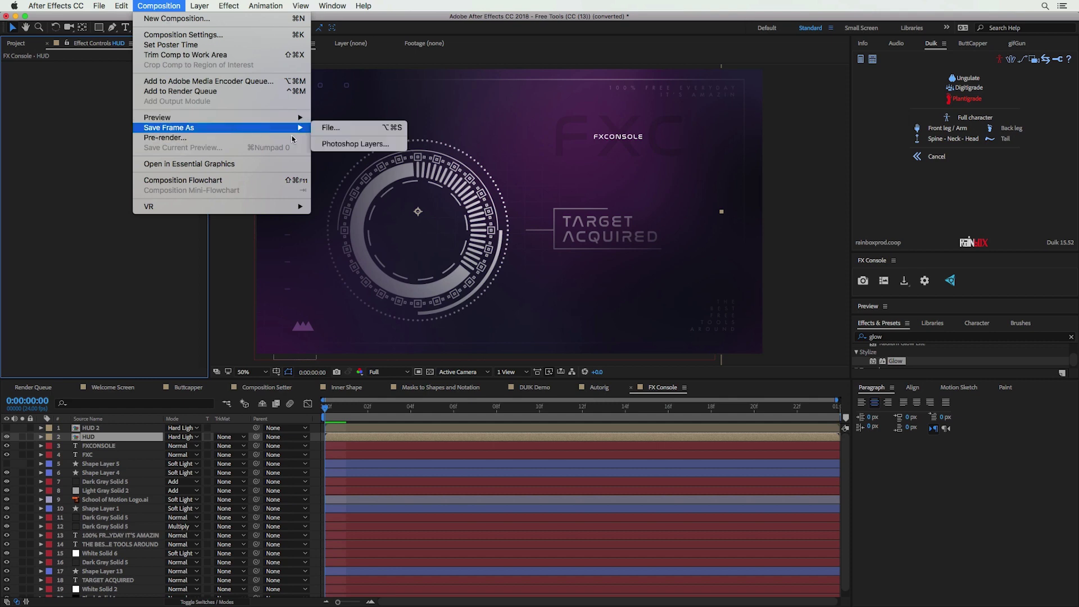
{"action": "left_click", "coordinate": [835, 255]}
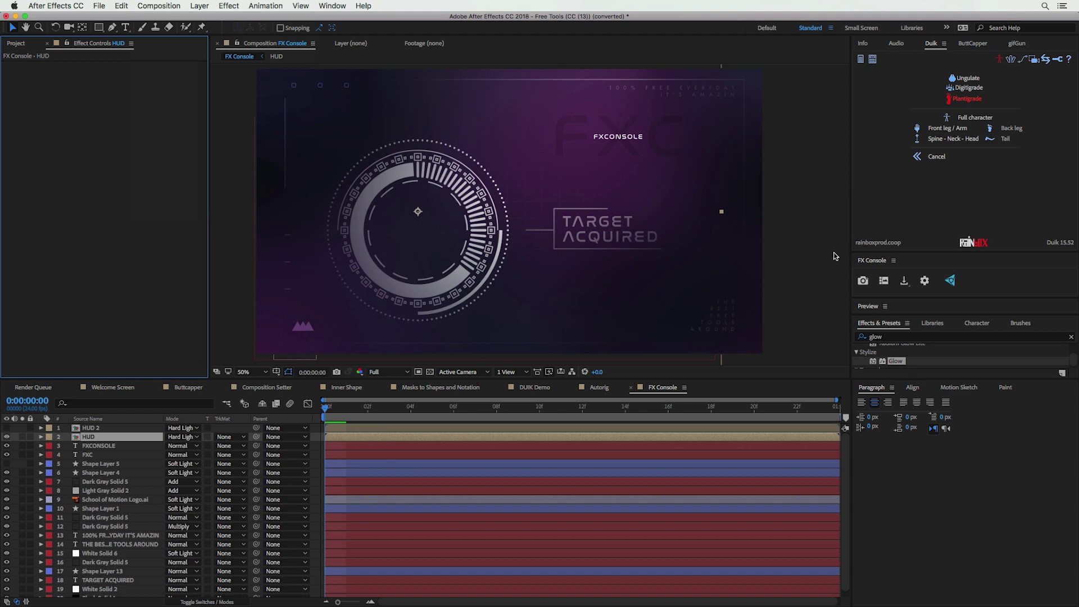
{"action": "left_click", "coordinate": [863, 281]}
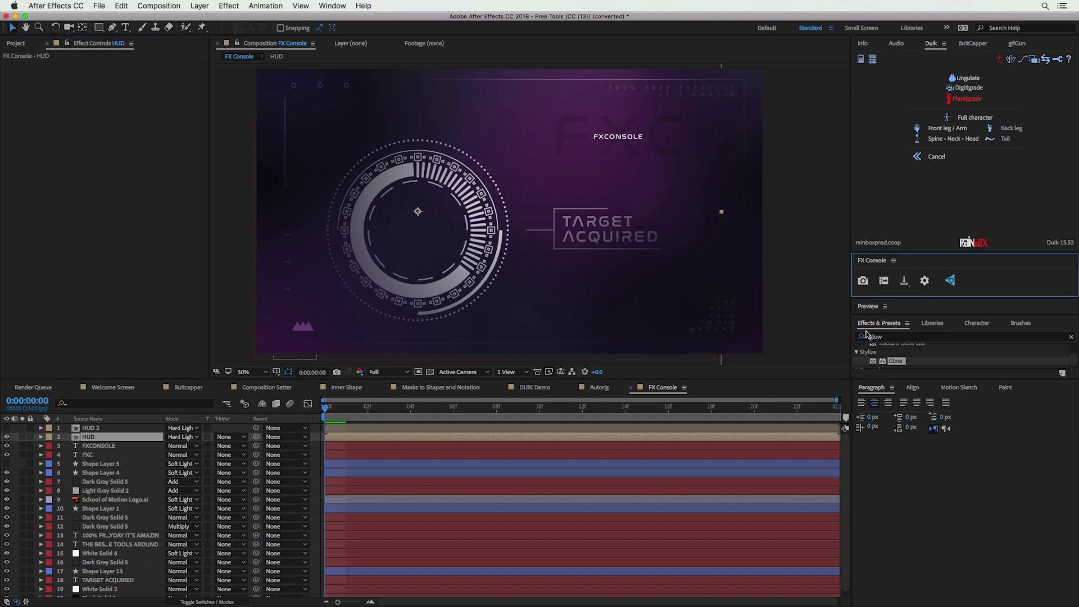
{"action": "left_click", "coordinate": [884, 281]}
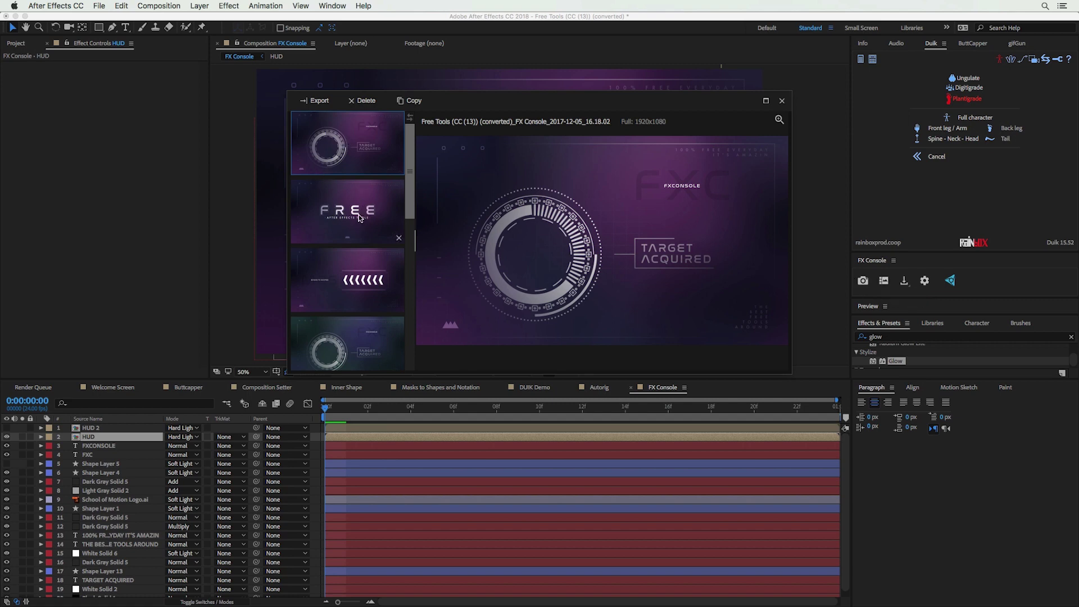
{"action": "right_click", "coordinate": [349, 160]}
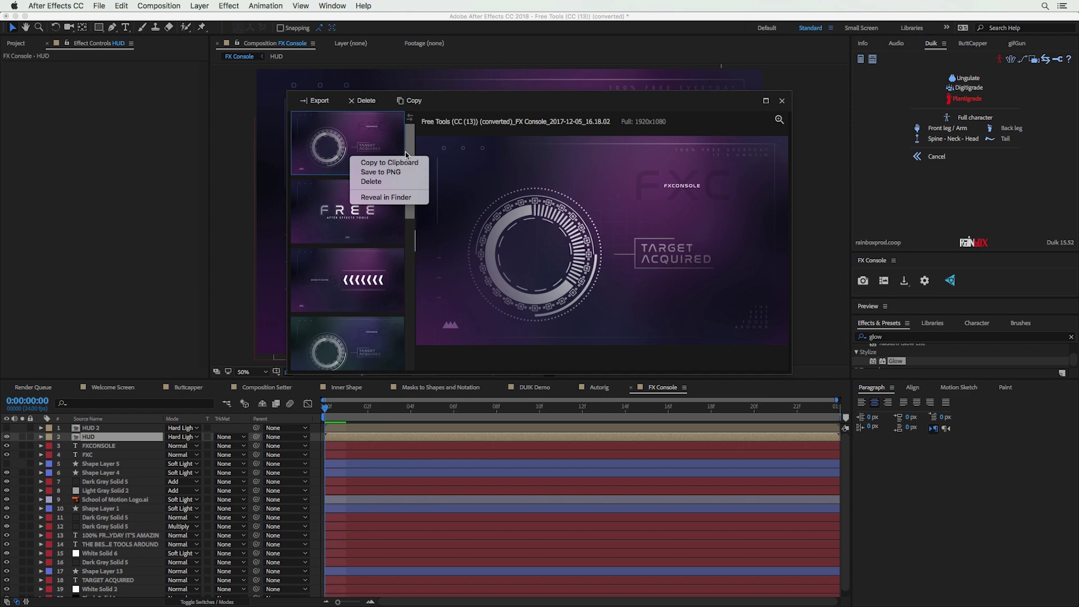
{"action": "left_click", "coordinate": [388, 163]}
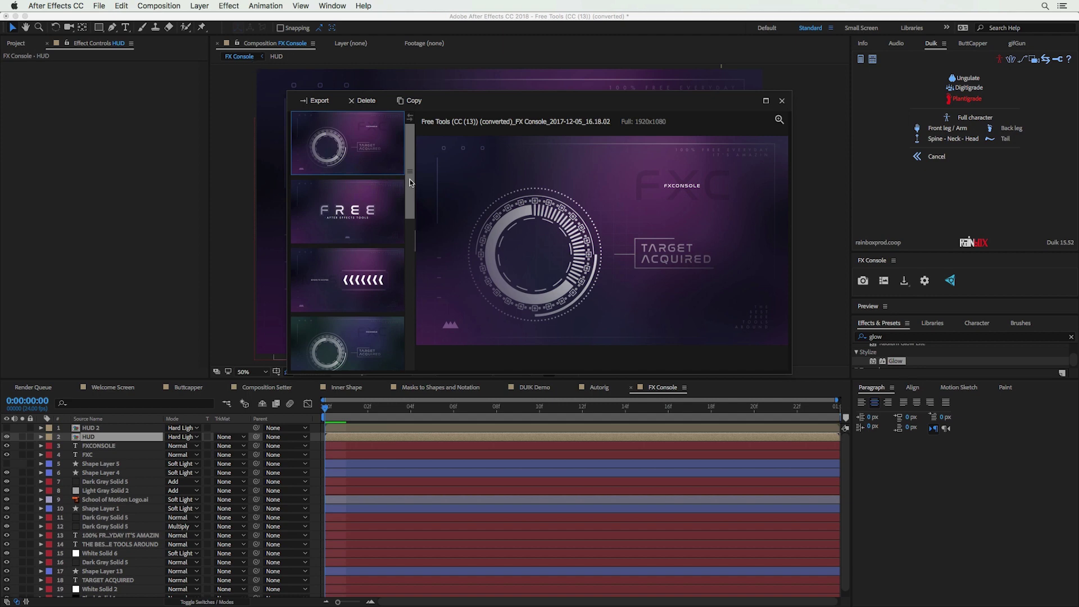
Preview the older green, orange and purple target snapshots one at a time in the FX Console gallery
{"action": "scroll", "coordinate": [382, 196], "scroll_direction": "down", "scroll_amount": 4}
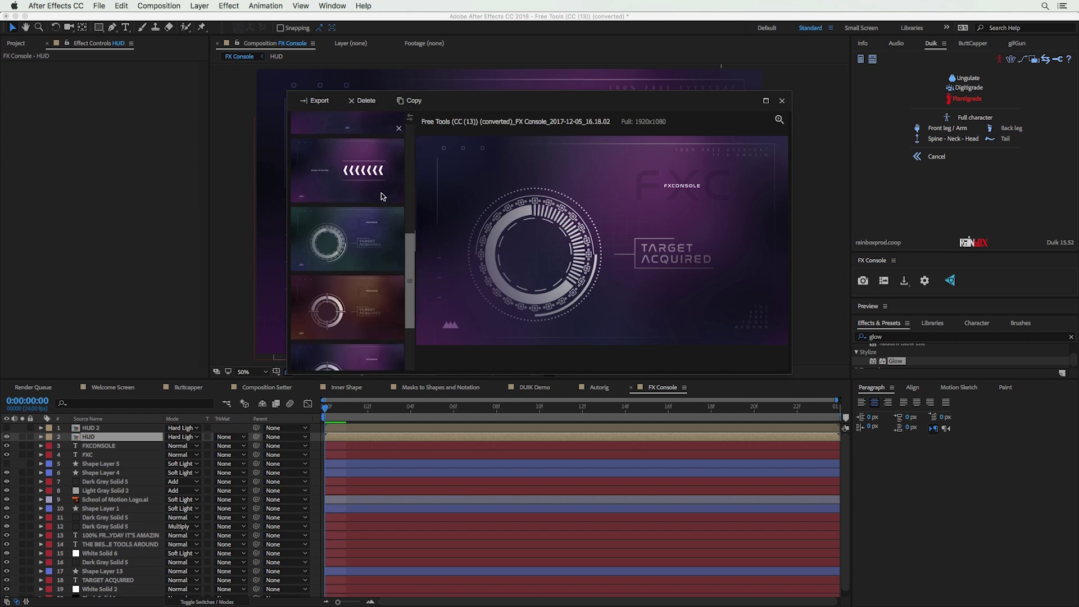
{"action": "scroll", "coordinate": [383, 197], "scroll_direction": "down", "scroll_amount": 2}
{"action": "left_click", "coordinate": [357, 272]}
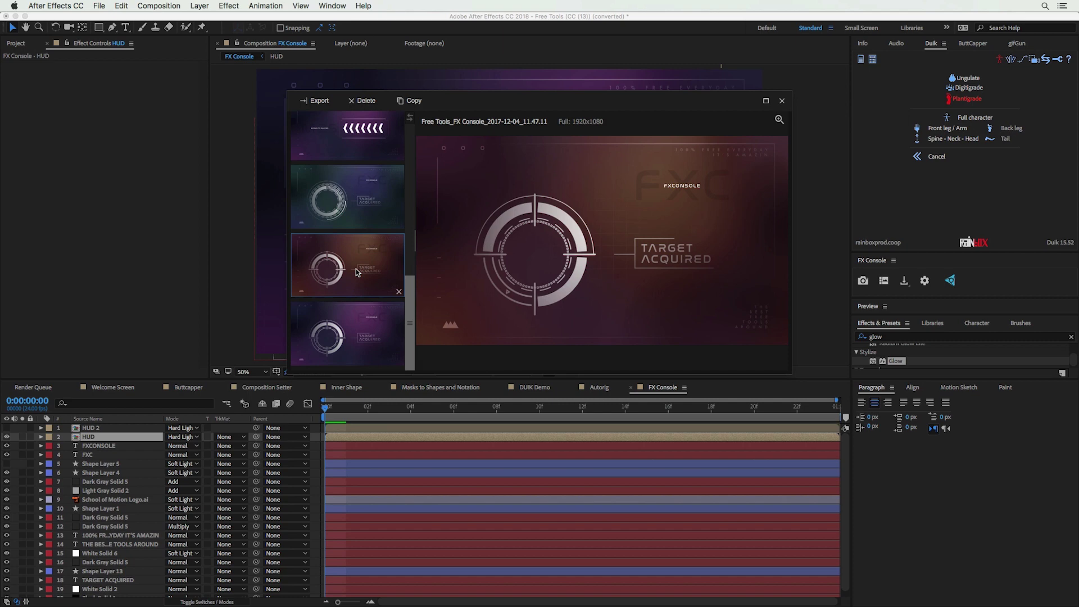
{"action": "left_click", "coordinate": [375, 207]}
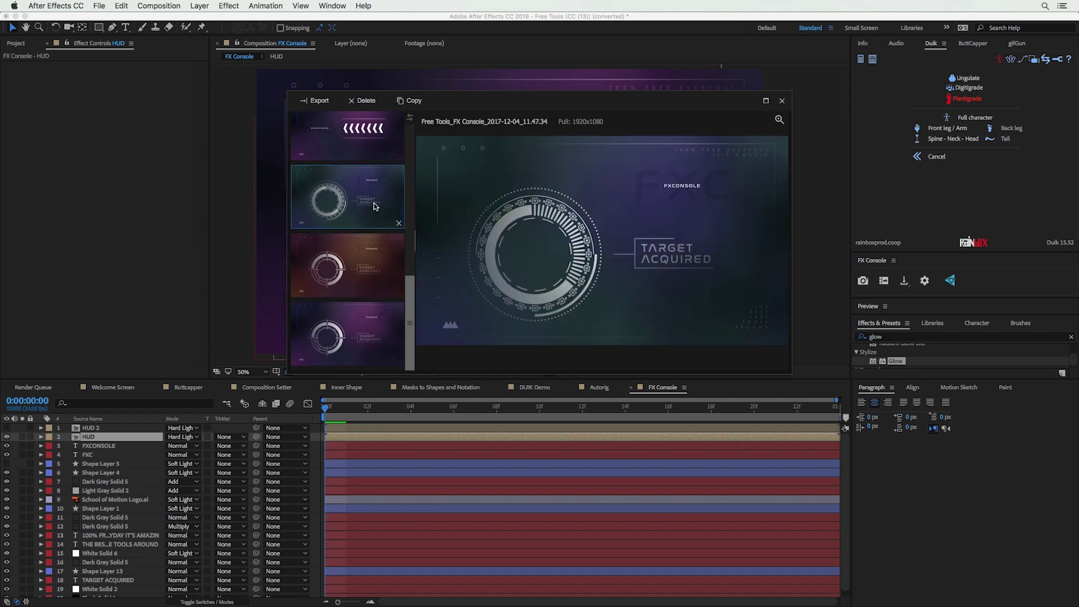
{"action": "left_click", "coordinate": [341, 261]}
{"action": "left_click", "coordinate": [348, 328]}
{"action": "left_click", "coordinate": [355, 207]}
{"action": "left_click", "coordinate": [358, 258]}
{"action": "left_click", "coordinate": [363, 318]}
{"action": "left_click", "coordinate": [359, 210]}
Compare the green, orange and purple target snapshots side by side, and close the snapshot gallery
{"action": "key", "text": "shift+Down"}
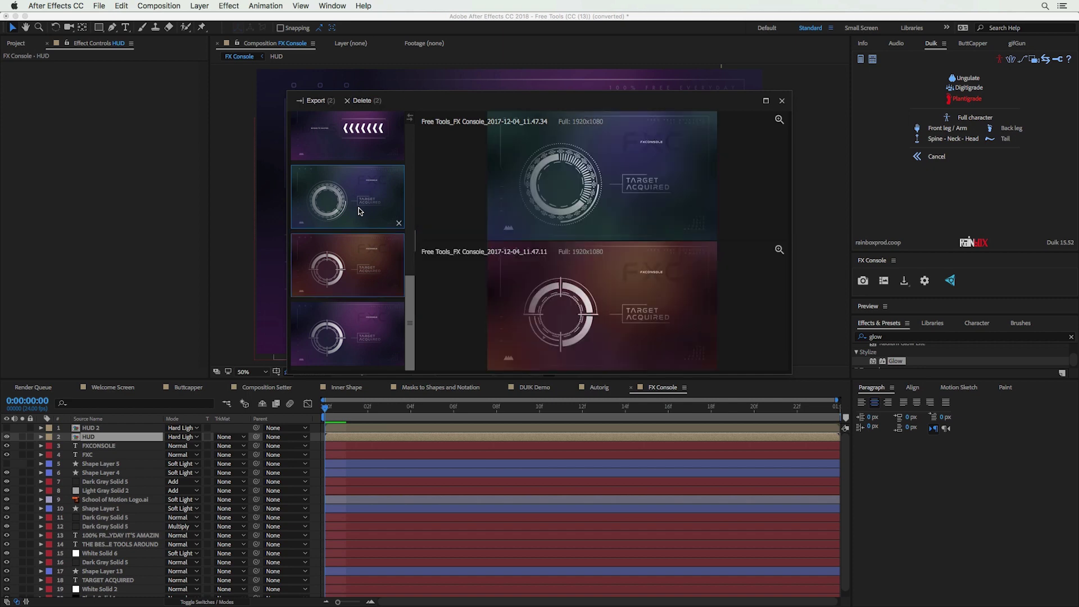
{"action": "key", "text": "shift+Down"}
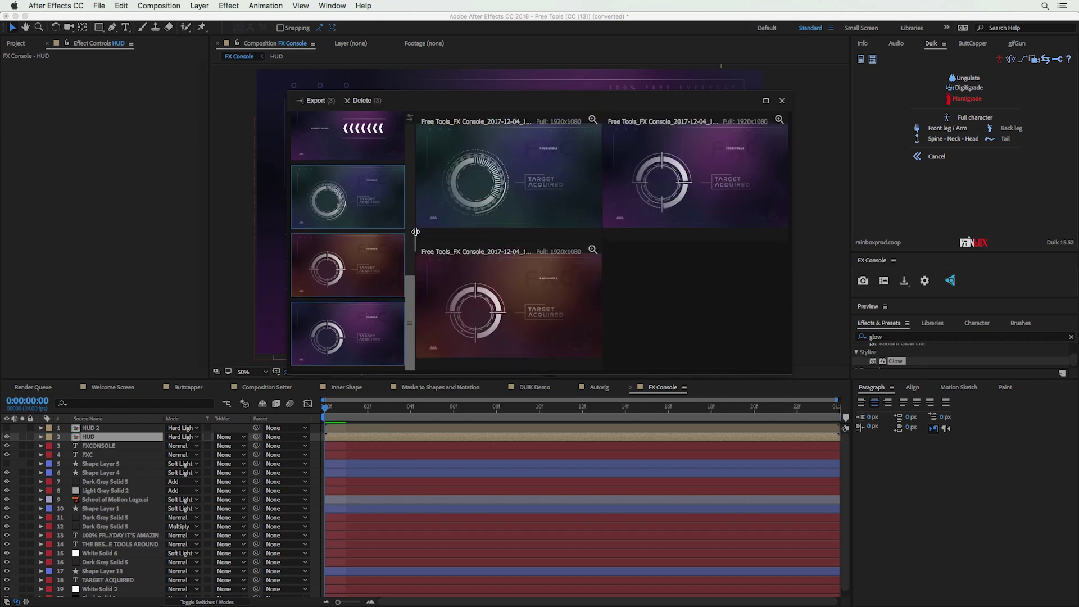
{"action": "left_click", "coordinate": [492, 259]}
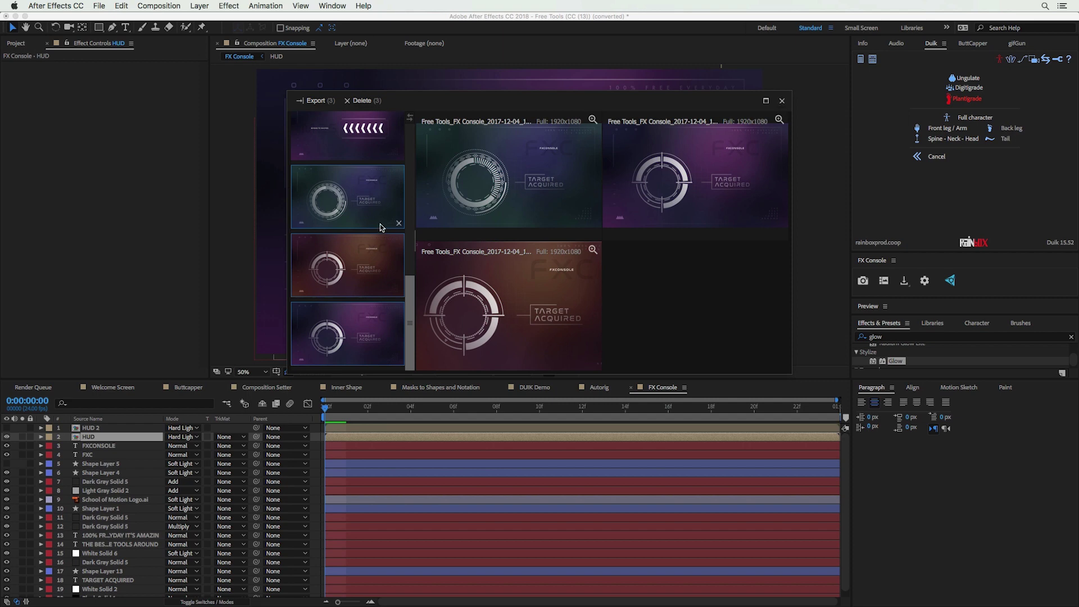
{"action": "scroll", "coordinate": [383, 227], "scroll_direction": "up", "scroll_amount": 3}
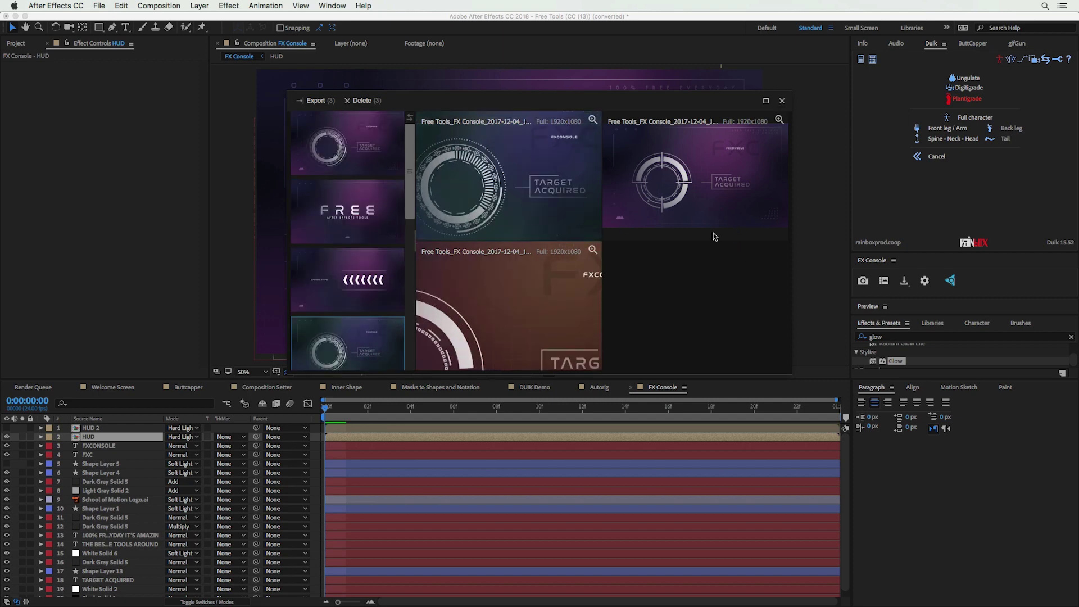
{"action": "left_click", "coordinate": [782, 101]}
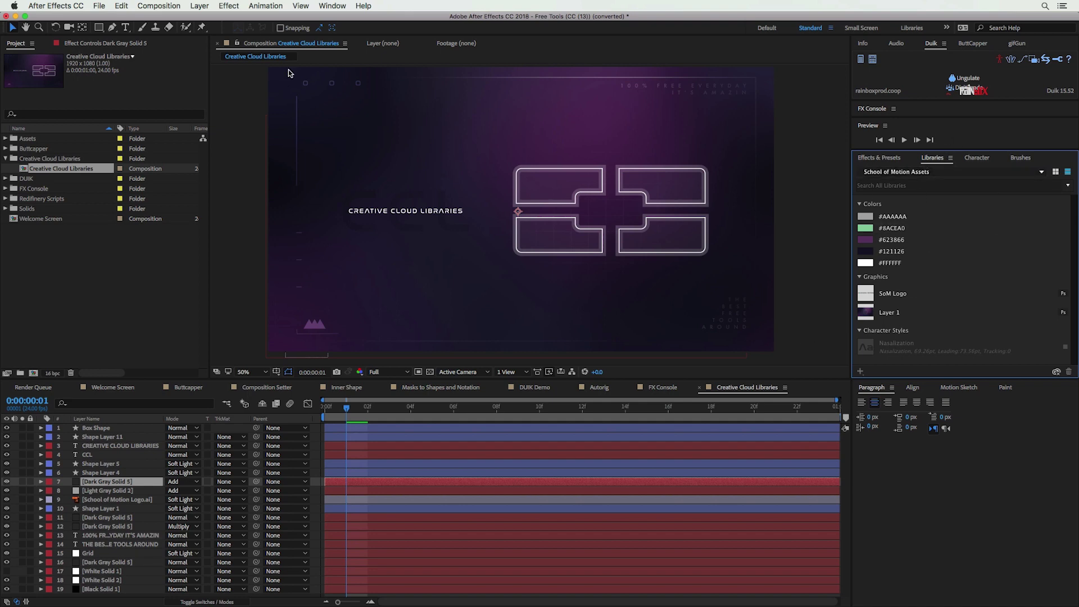
Delete all colors, graphics and the character style from the School of Motion Assets library
{"action": "left_click", "coordinate": [331, 6]}
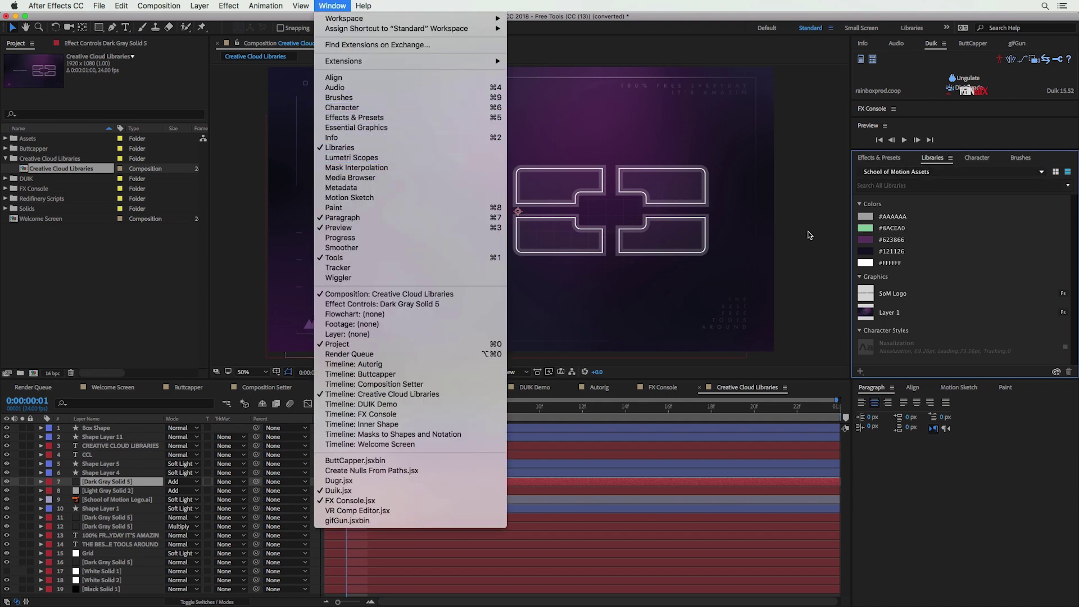
{"action": "left_click", "coordinate": [997, 217]}
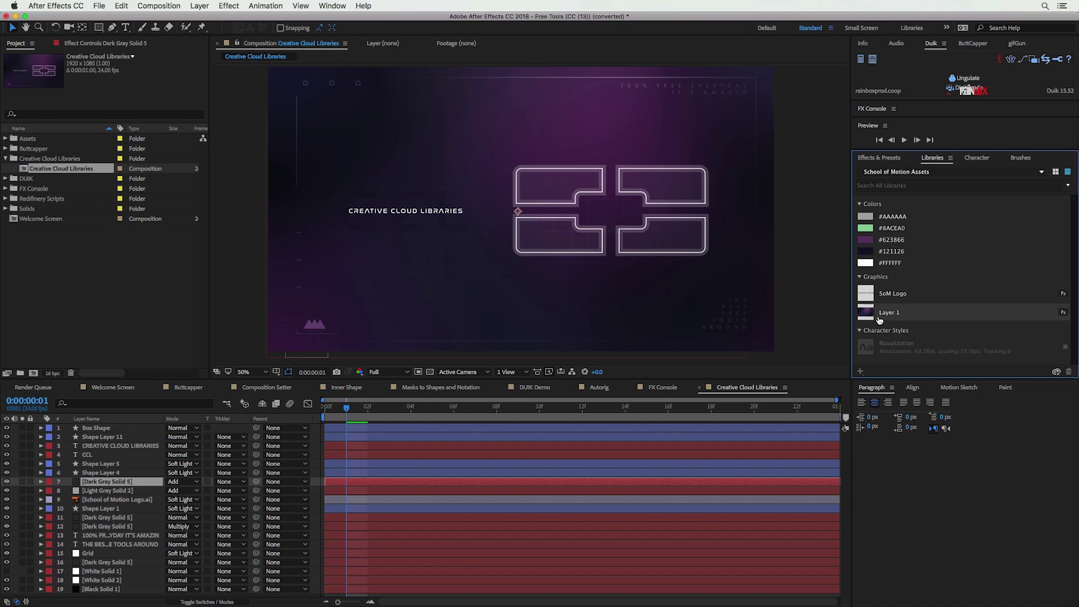
{"action": "left_click", "coordinate": [922, 219]}
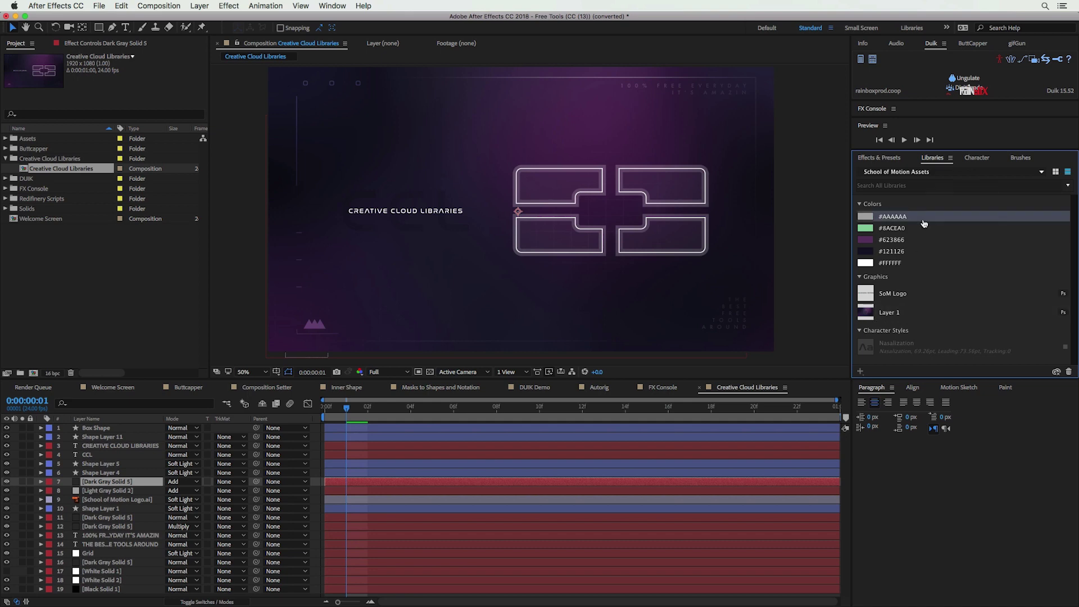
{"action": "left_click", "coordinate": [916, 345], "text": "shift"}
{"action": "right_click", "coordinate": [918, 308]}
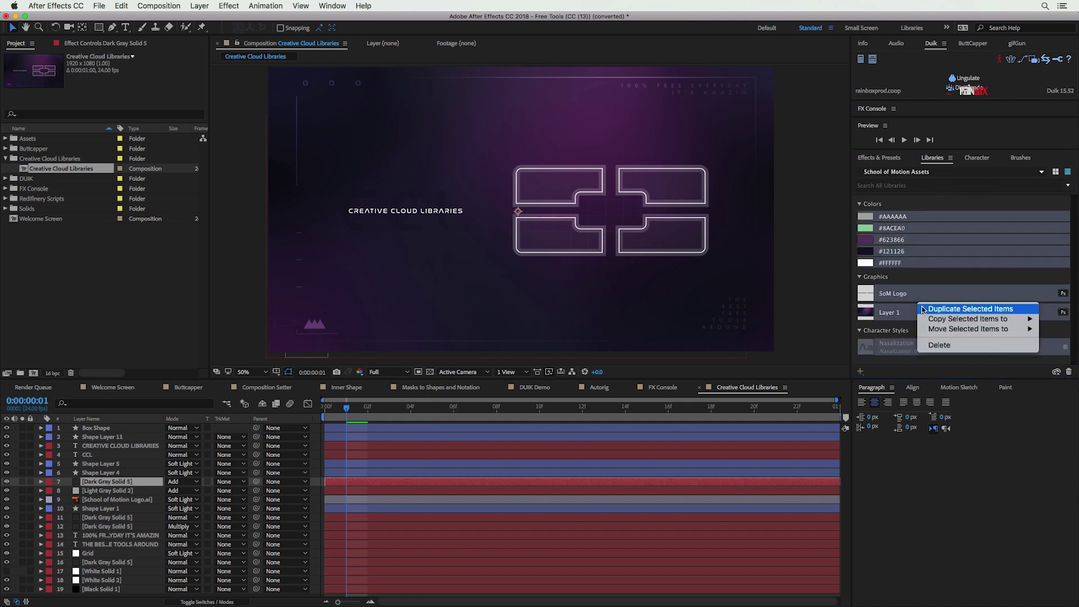
{"action": "left_click", "coordinate": [938, 348]}
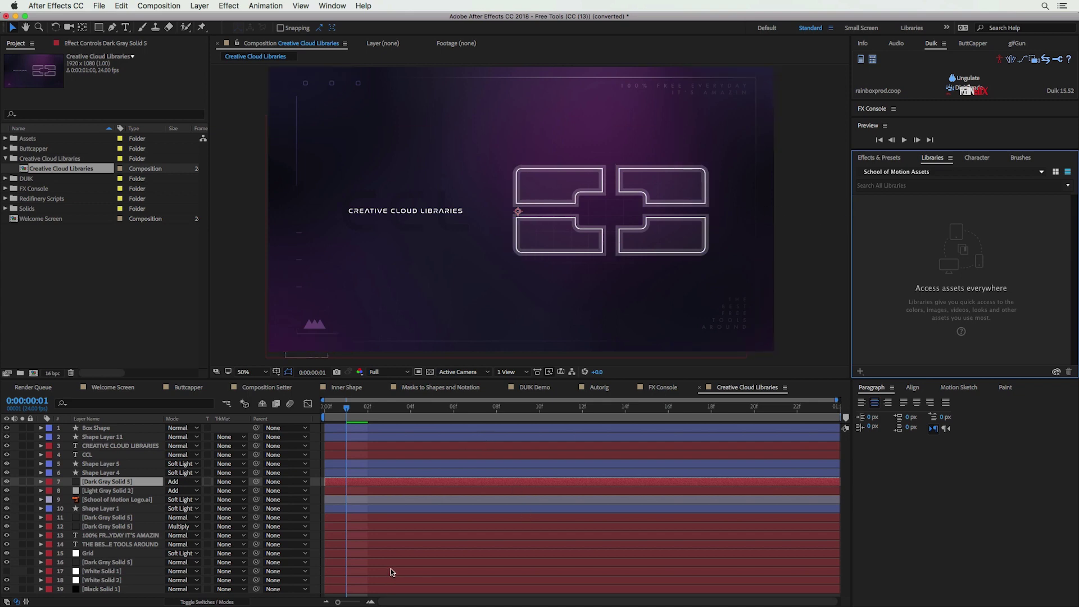
Switch to Photoshop, sample the white swatch and add only its foreground color #FFFFFF to My Library
{"action": "key", "text": "super+Tab"}
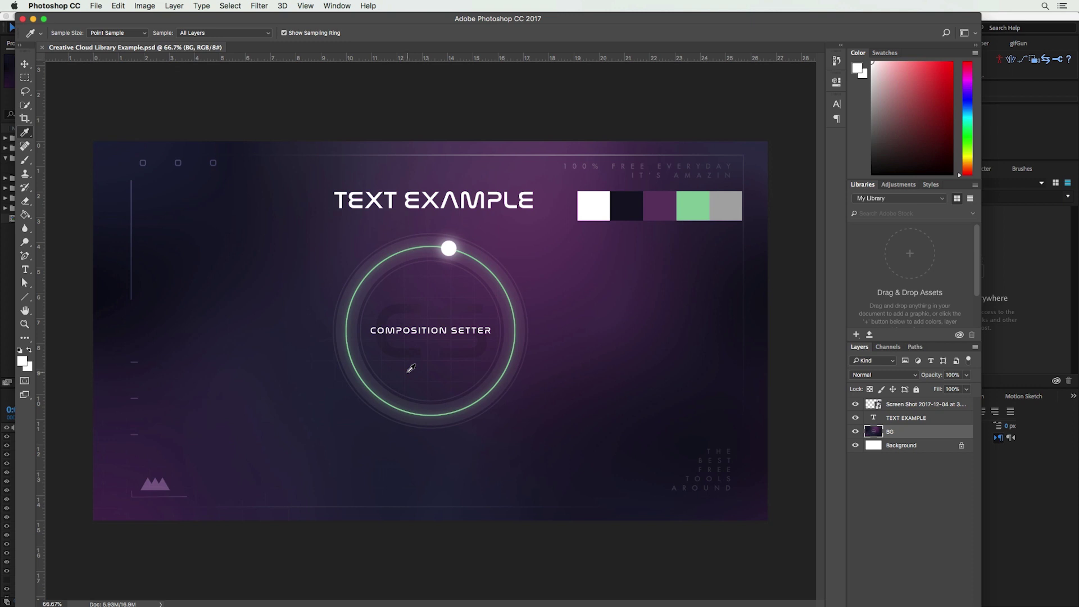
{"action": "left_click", "coordinate": [595, 208]}
{"action": "left_click", "coordinate": [857, 335]}
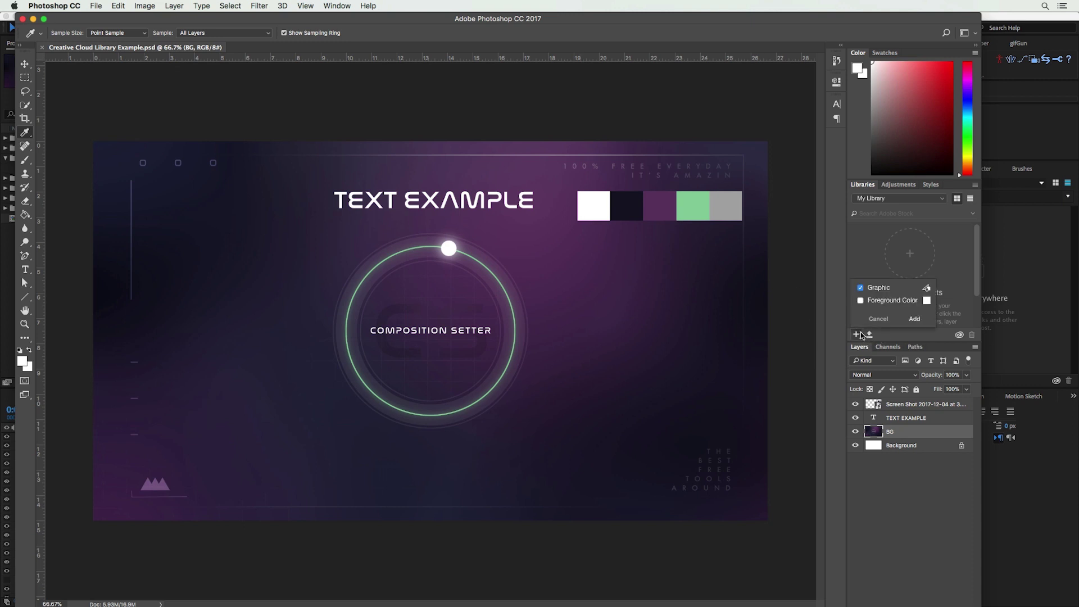
{"action": "left_click", "coordinate": [861, 300]}
{"action": "left_click", "coordinate": [860, 288]}
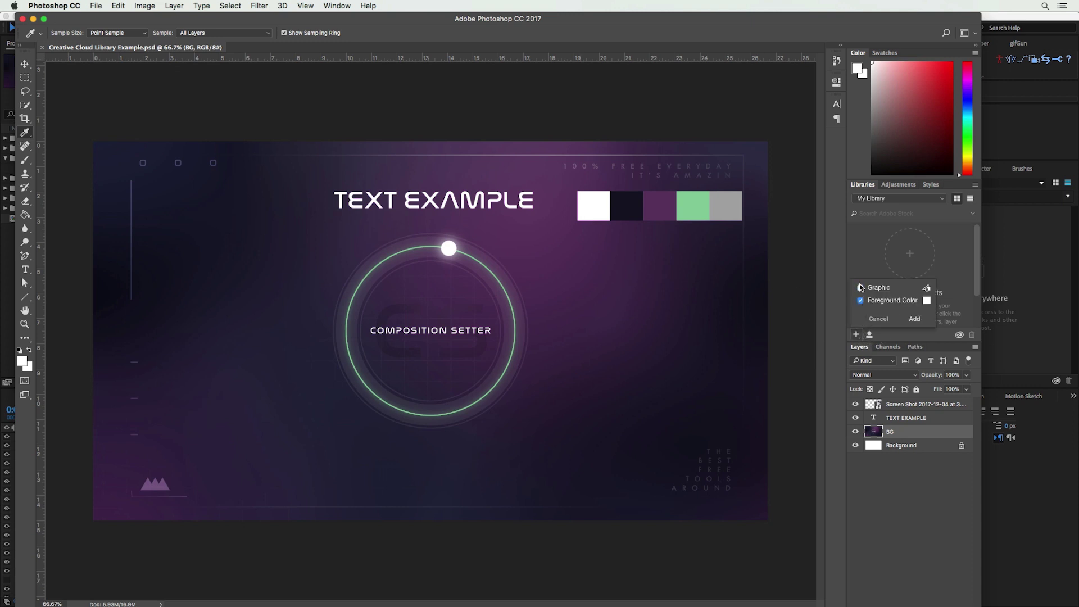
{"action": "left_click", "coordinate": [915, 319]}
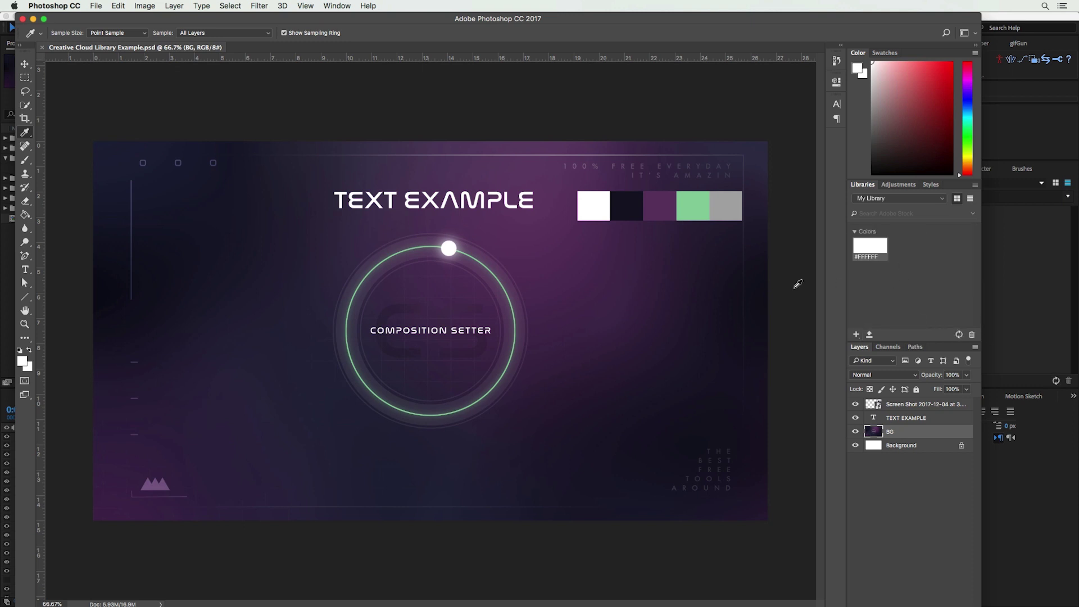
Sample the dark navy #121226 and purple #623966 swatches and add both colors to My Library
{"action": "left_click", "coordinate": [633, 204]}
{"action": "left_click", "coordinate": [856, 335]}
{"action": "left_click", "coordinate": [910, 319]}
{"action": "left_click", "coordinate": [666, 204]}
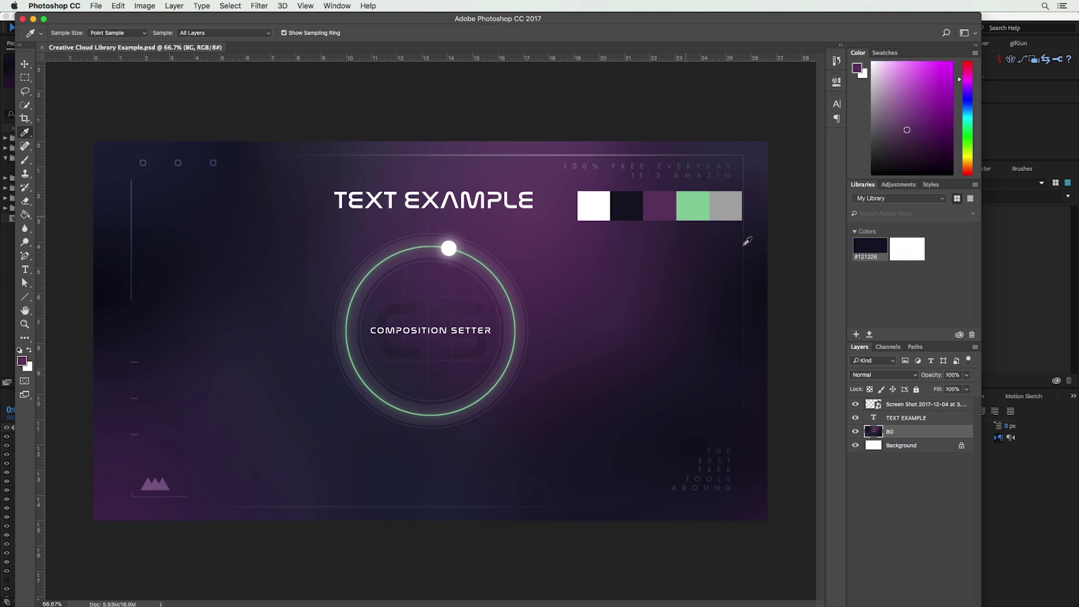
{"action": "left_click", "coordinate": [856, 334]}
{"action": "left_click", "coordinate": [913, 318]}
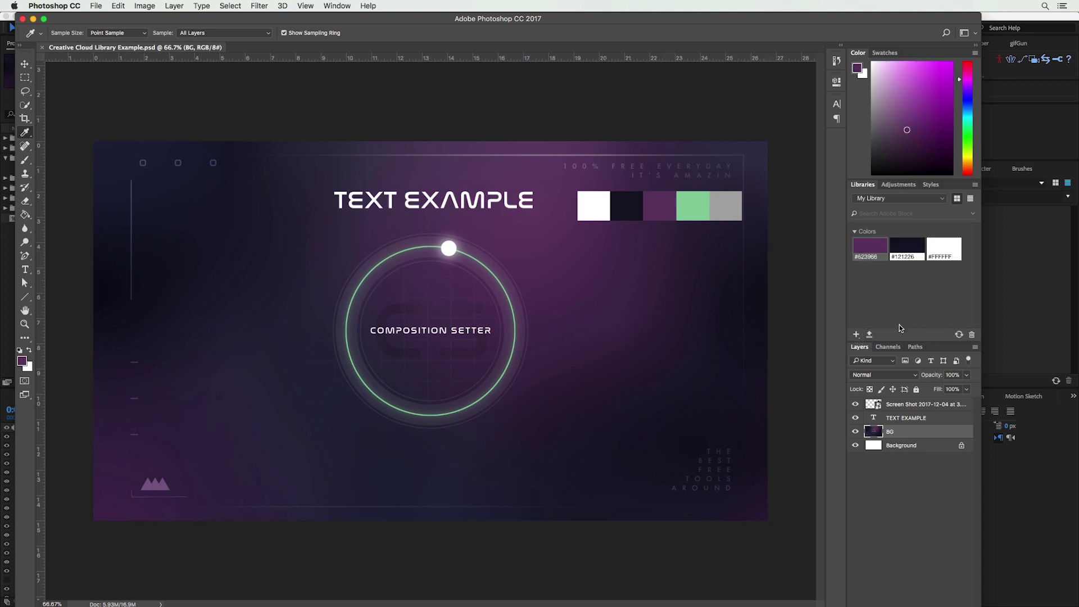
Sample the green #8ACEA0 and gray #AAAAAA swatches and add both colors to My Library
{"action": "left_click", "coordinate": [700, 206]}
{"action": "left_click", "coordinate": [856, 334]}
{"action": "left_click", "coordinate": [913, 319]}
{"action": "left_click", "coordinate": [897, 198]}
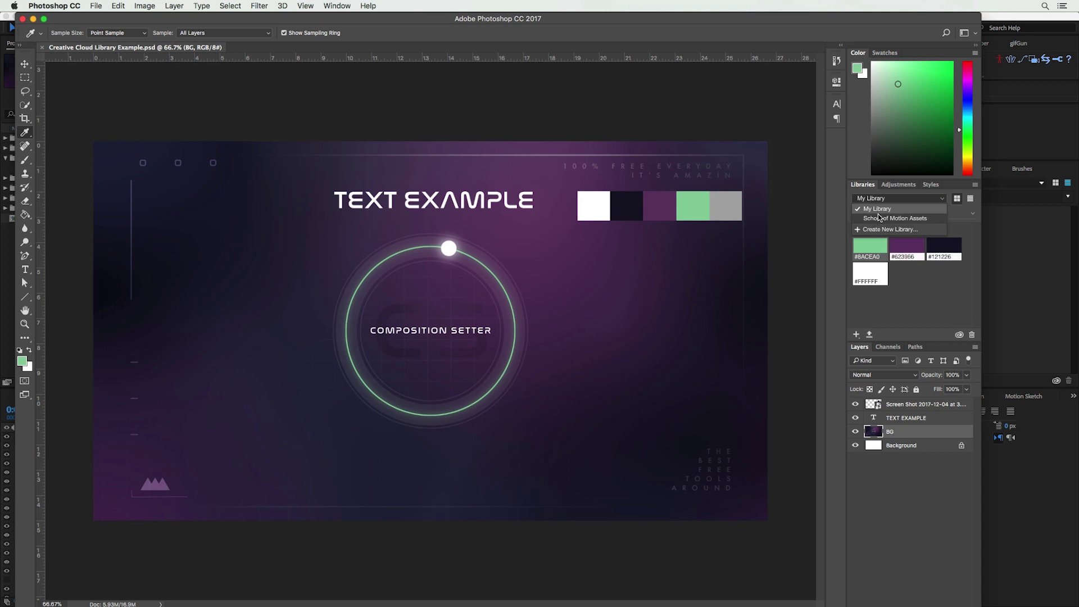
{"action": "left_click", "coordinate": [871, 302]}
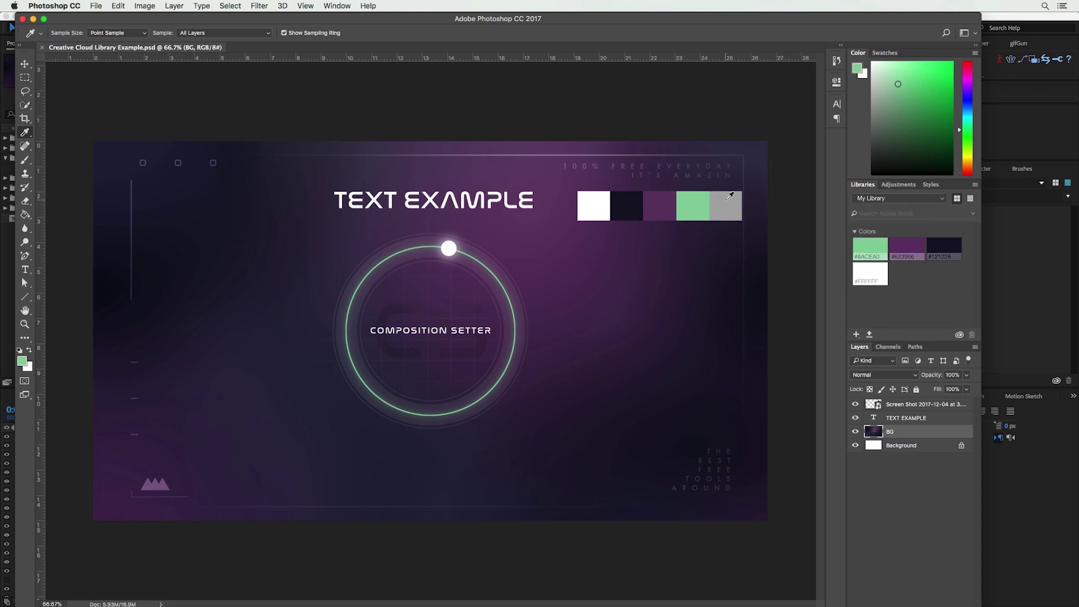
{"action": "left_click", "coordinate": [730, 206]}
{"action": "left_click", "coordinate": [856, 334]}
{"action": "left_click", "coordinate": [909, 320]}
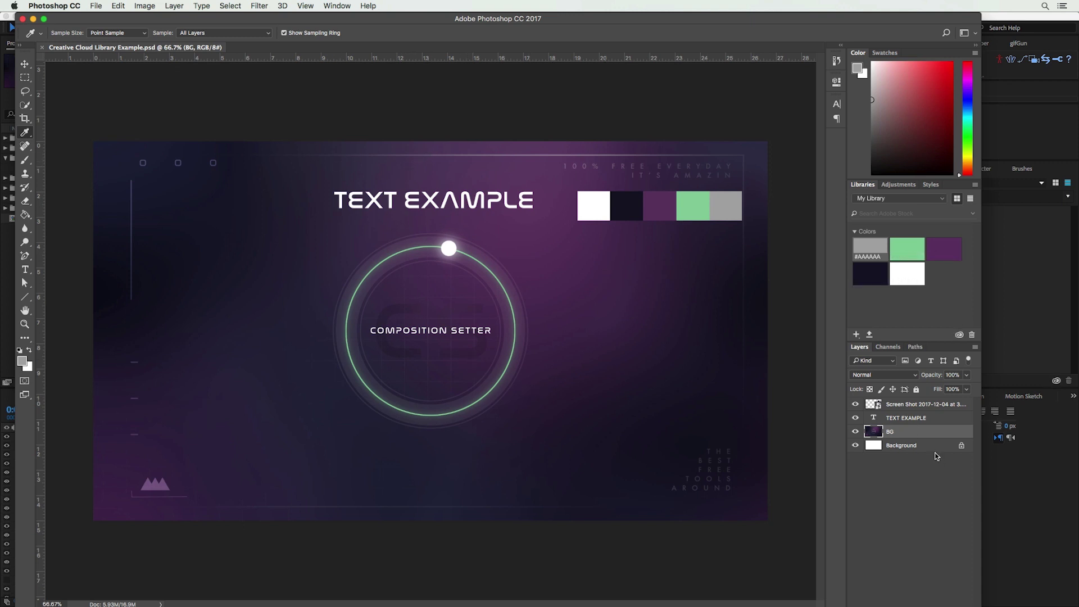
Add the TEXT EXAMPLE layer's character style to My Library
{"action": "left_click", "coordinate": [878, 420]}
{"action": "left_click", "coordinate": [855, 334]}
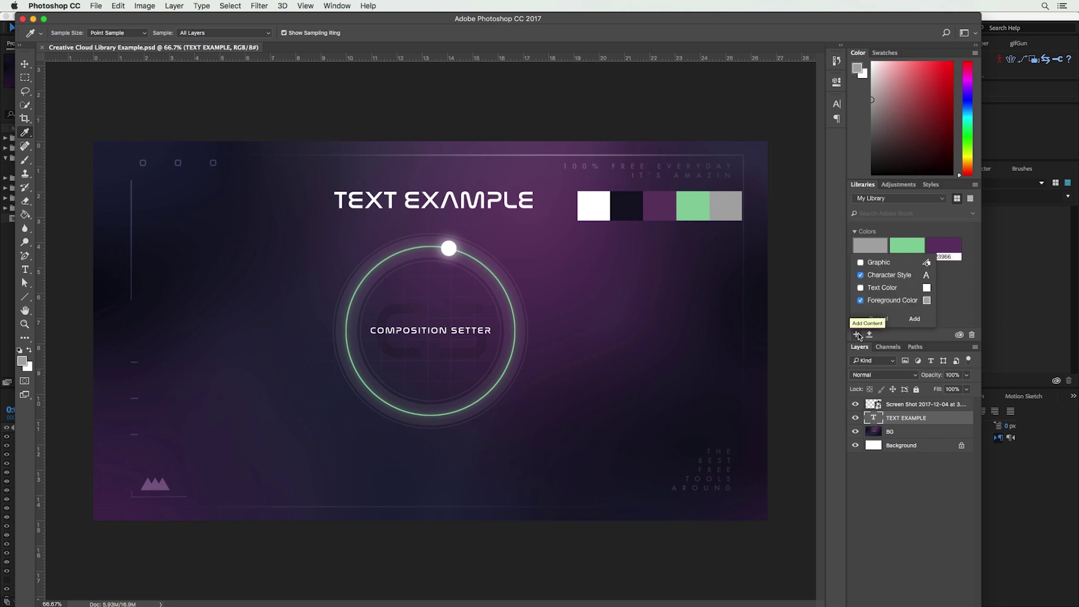
{"action": "left_click", "coordinate": [914, 319]}
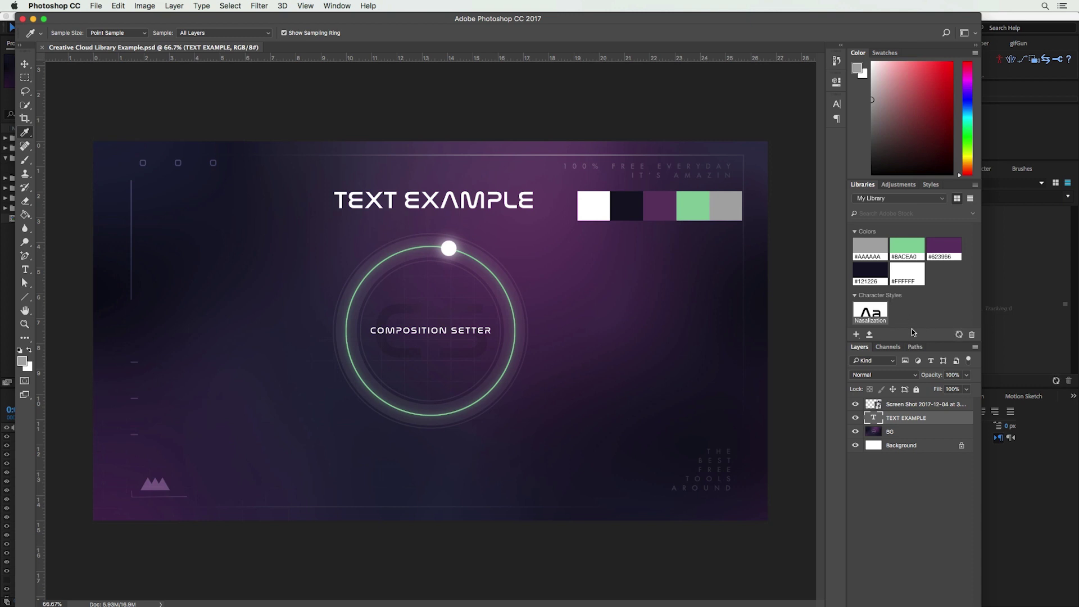
Add the BG layer to My Library as a graphic
{"action": "left_click", "coordinate": [876, 432]}
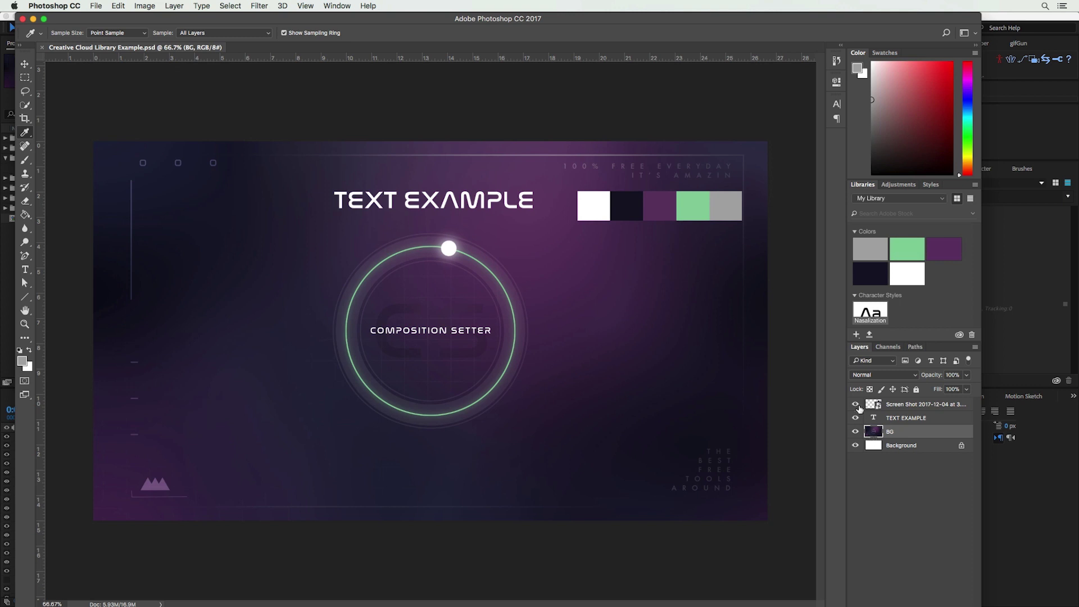
{"action": "left_click", "coordinate": [856, 335]}
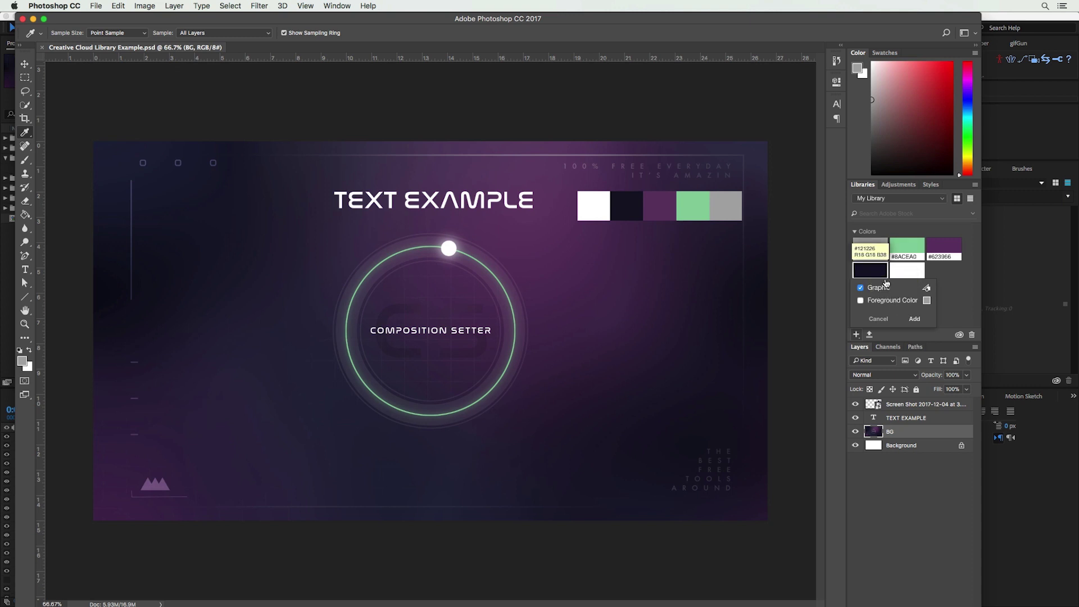
{"action": "left_click", "coordinate": [911, 320]}
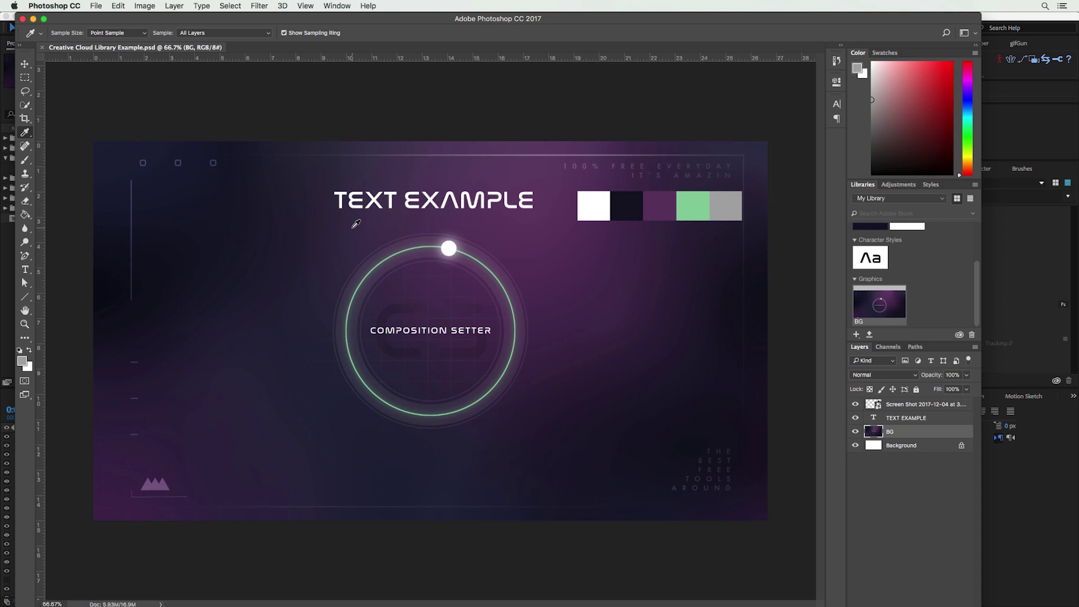
Open the School of Motion Logo.psd file
{"action": "left_click", "coordinate": [93, 5]}
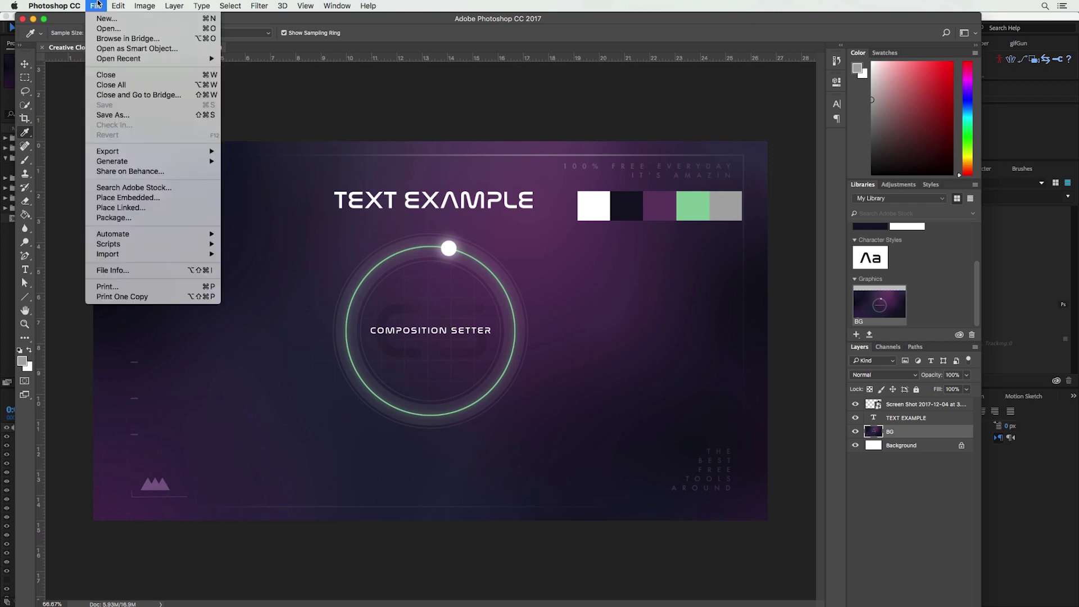
{"action": "mouse_move", "coordinate": [128, 65]}
{"action": "left_click", "coordinate": [378, 71]}
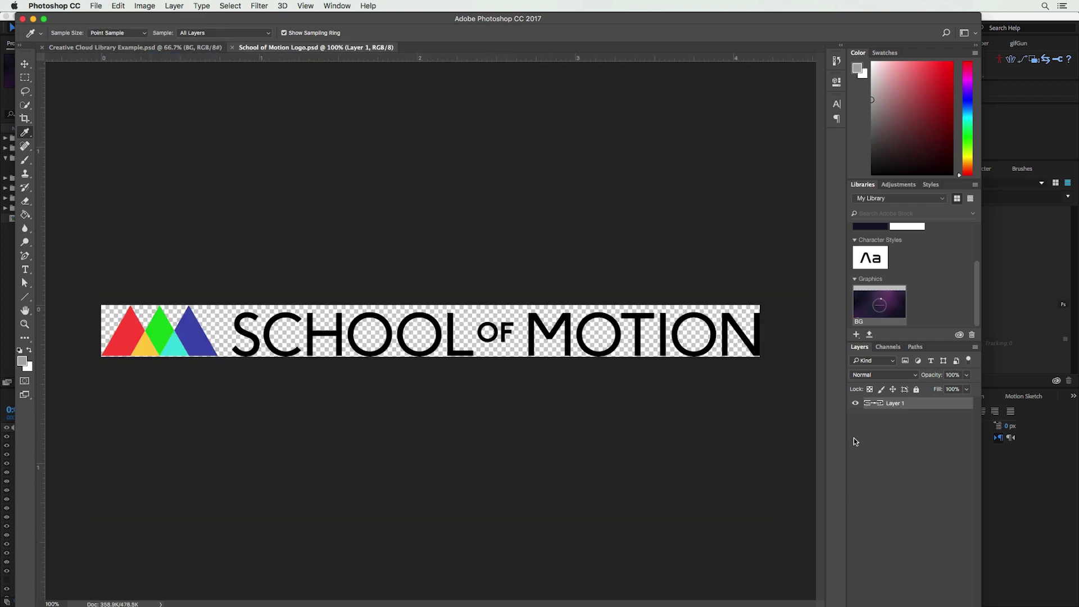
Rename Layer 1 to School of Motion Logo and add it to My Library as a graphic without the foreground color
{"action": "double_click", "coordinate": [894, 403]}
{"action": "type", "text": "Sch"}
{"action": "key", "text": "Return"}
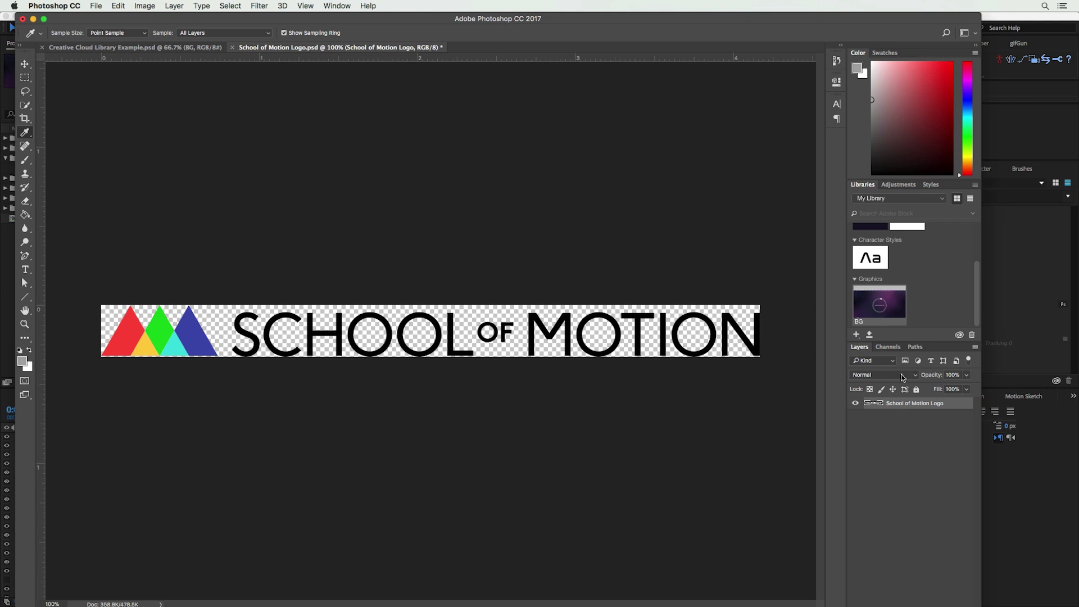
{"action": "left_click", "coordinate": [857, 335]}
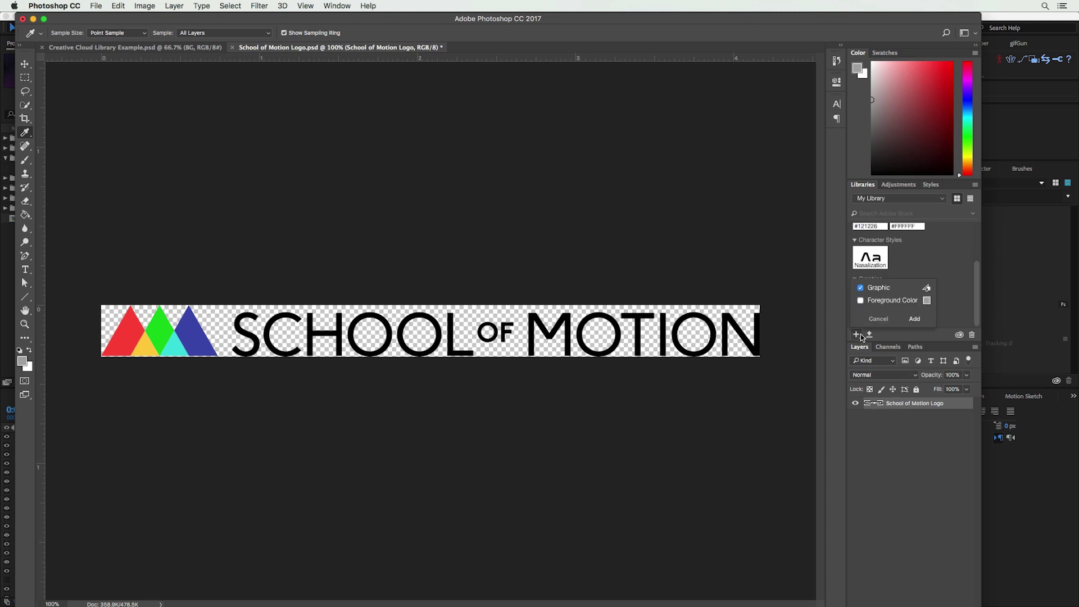
{"action": "left_click", "coordinate": [923, 323]}
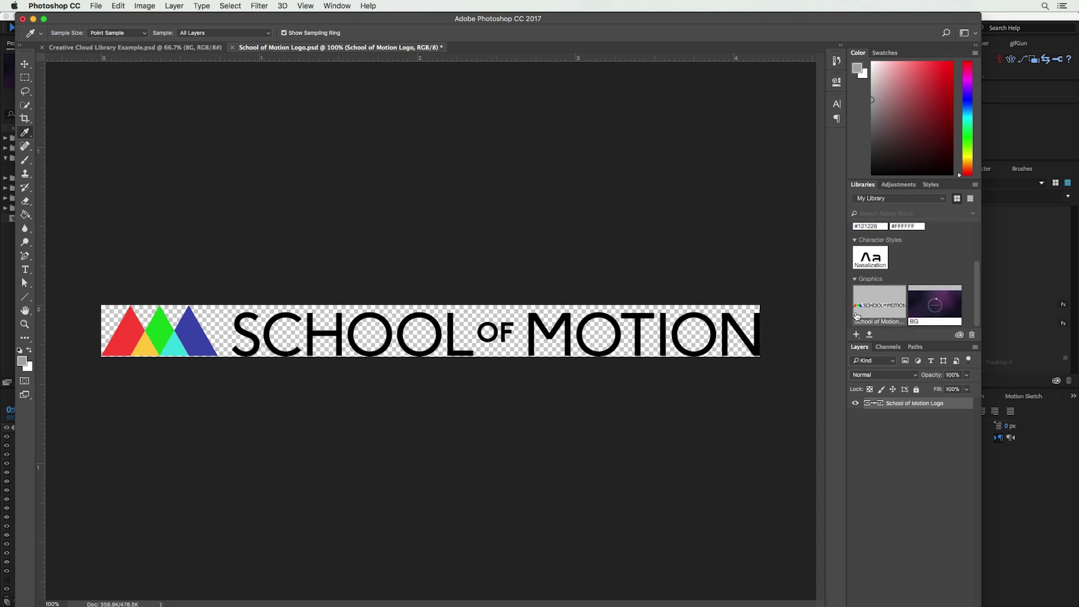
Switch to After Effects and place the School of Motion Logo graphic from My Library with its triangles centered on the box shape, scaled to 90%
{"action": "key", "text": "super+Tab"}
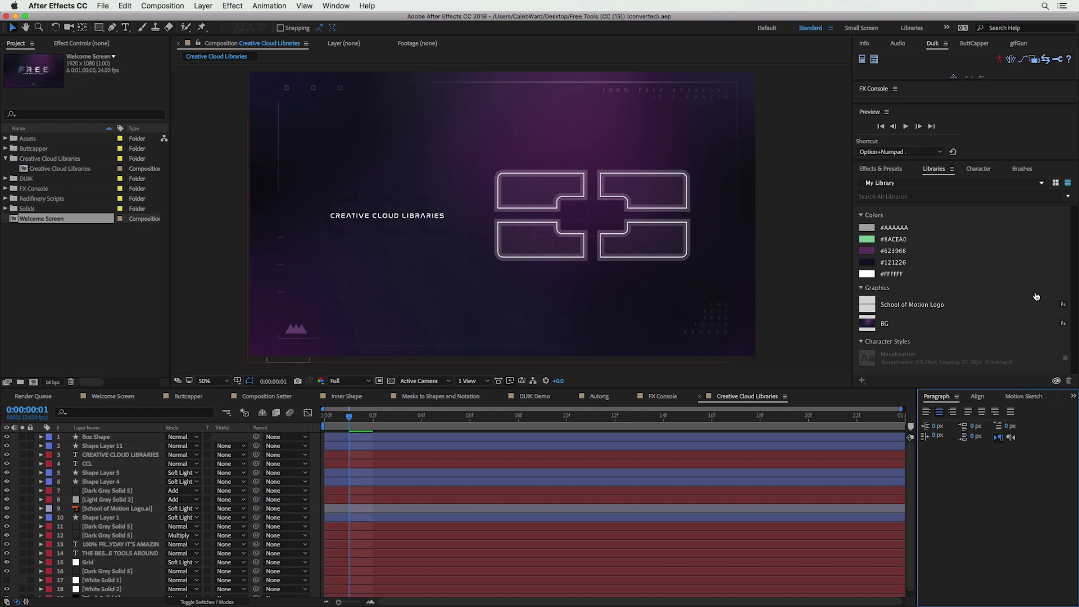
{"action": "mouse_move", "coordinate": [885, 305]}
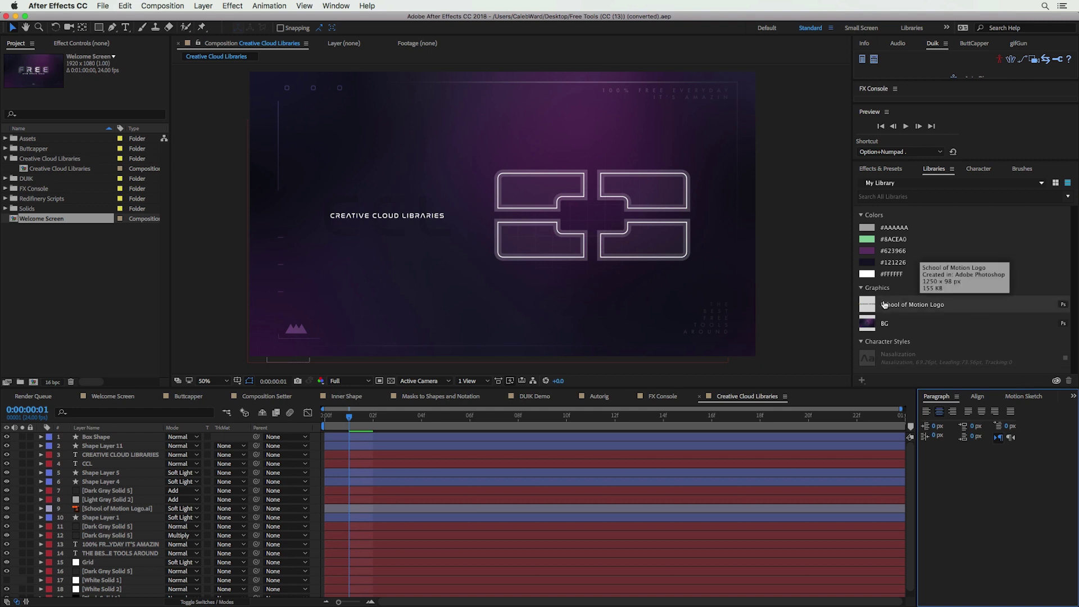
{"action": "left_click", "coordinate": [893, 304]}
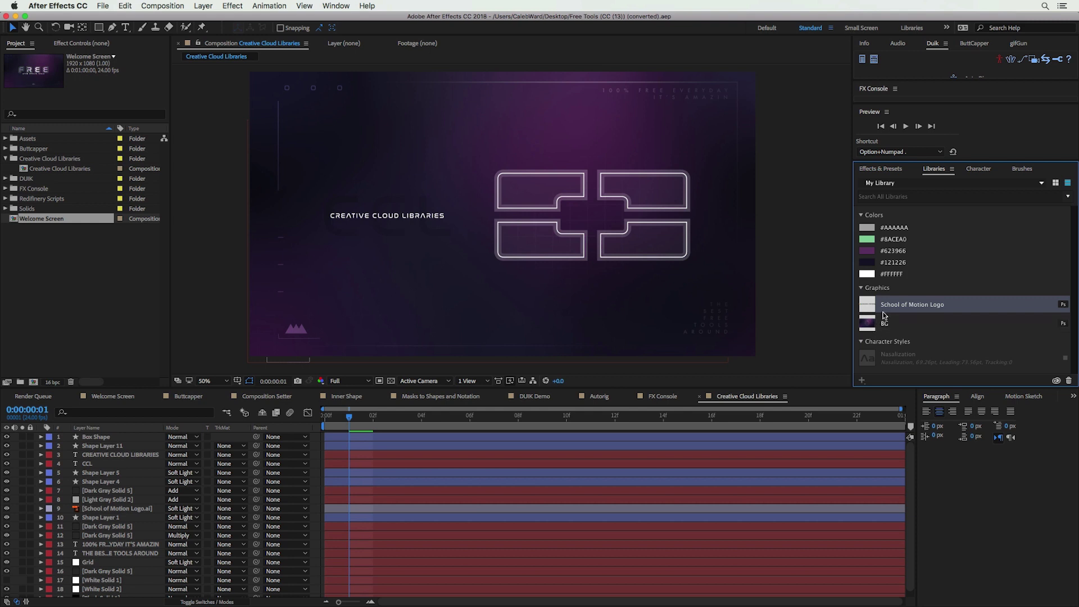
{"action": "left_click_drag", "start_coordinate": [868, 305], "coordinate": [673, 220]}
{"action": "key", "text": "s"}
{"action": "left_click_drag", "start_coordinate": [195, 445], "coordinate": [183, 446]}
{"action": "left_click_drag", "start_coordinate": [651, 212], "coordinate": [629, 212]}
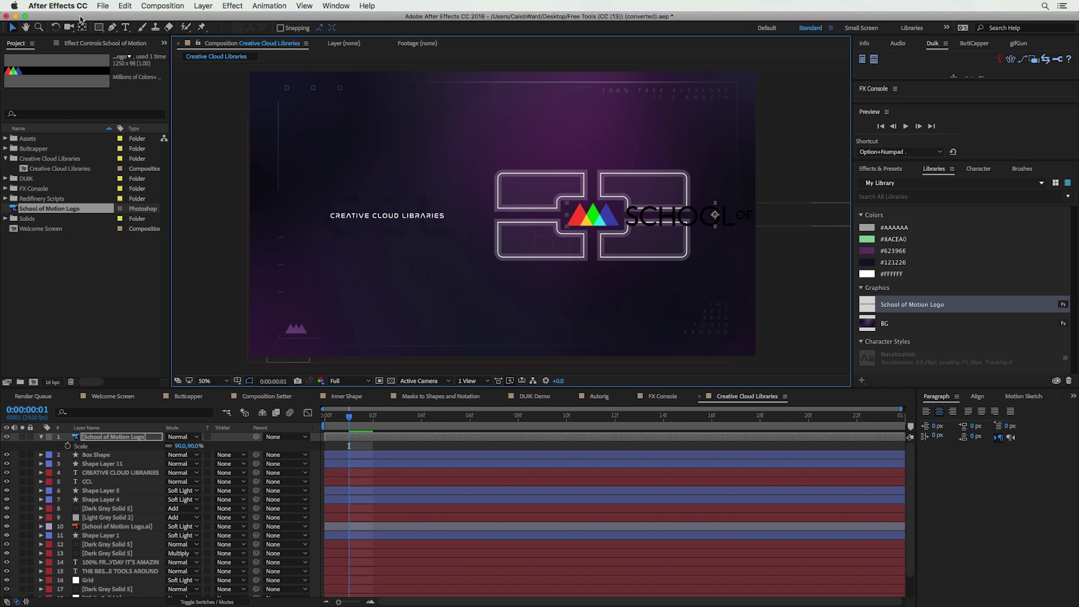
Draw a closed Pen mask around the logo's colored triangles to hide the School of Motion lettering
{"action": "key", "text": "g"}
{"action": "left_click", "coordinate": [608, 183]}
{"action": "left_click", "coordinate": [620, 245]}
{"action": "left_click", "coordinate": [538, 234]}
{"action": "left_click", "coordinate": [543, 206]}
{"action": "left_click", "coordinate": [558, 189]}
{"action": "left_click", "coordinate": [607, 183]}
{"action": "key", "text": "v"}
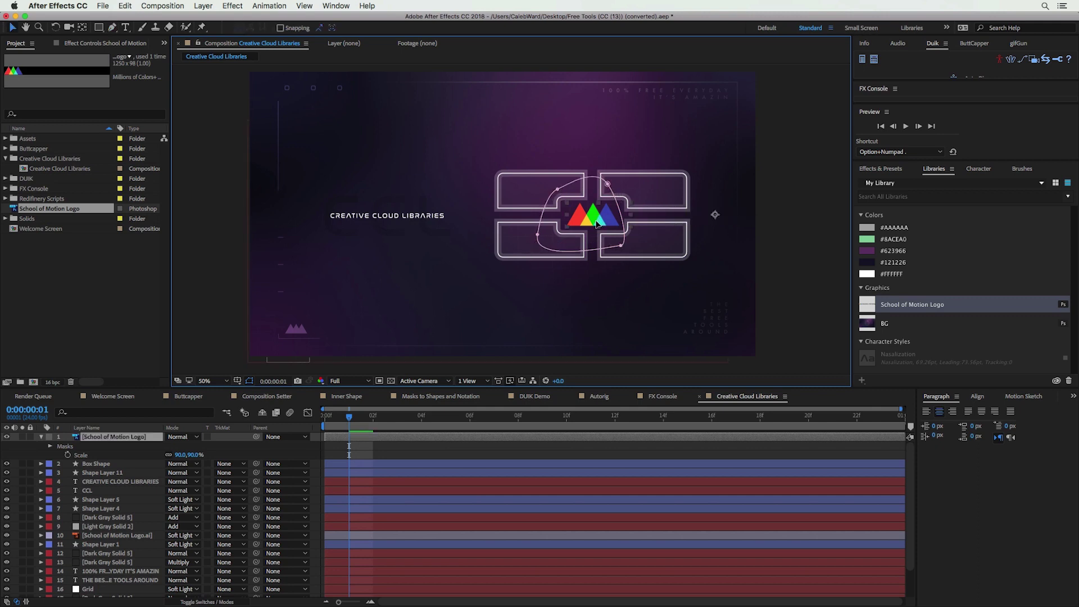
{"action": "key", "text": "KP_8"}
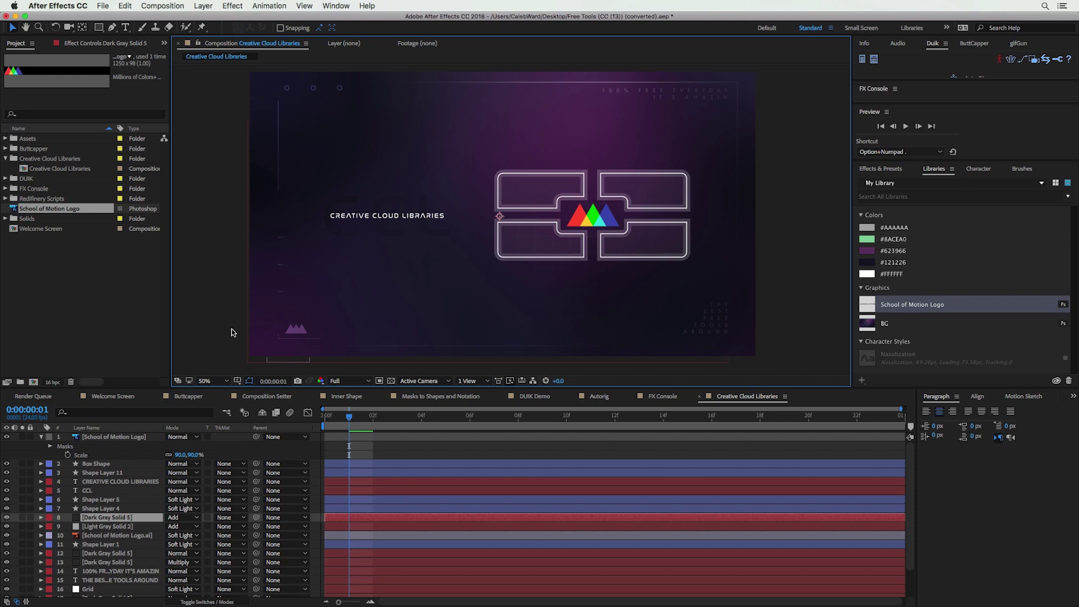
Set the Box Shape layer's stroke color to the library green #8ACEA0 by sampling its swatch
{"action": "left_click", "coordinate": [118, 464]}
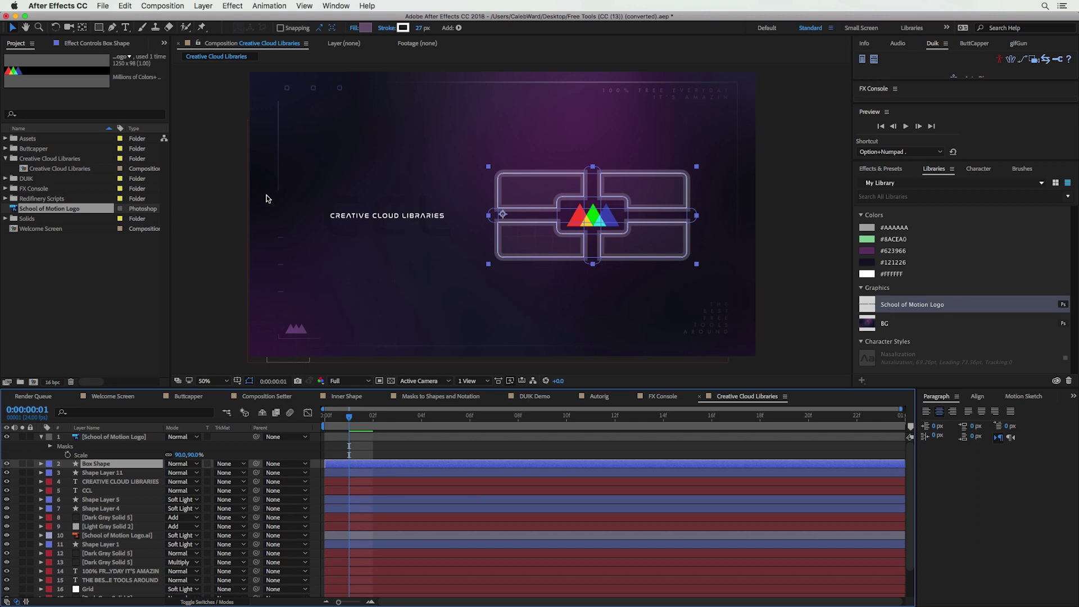
{"action": "left_click", "coordinate": [397, 29]}
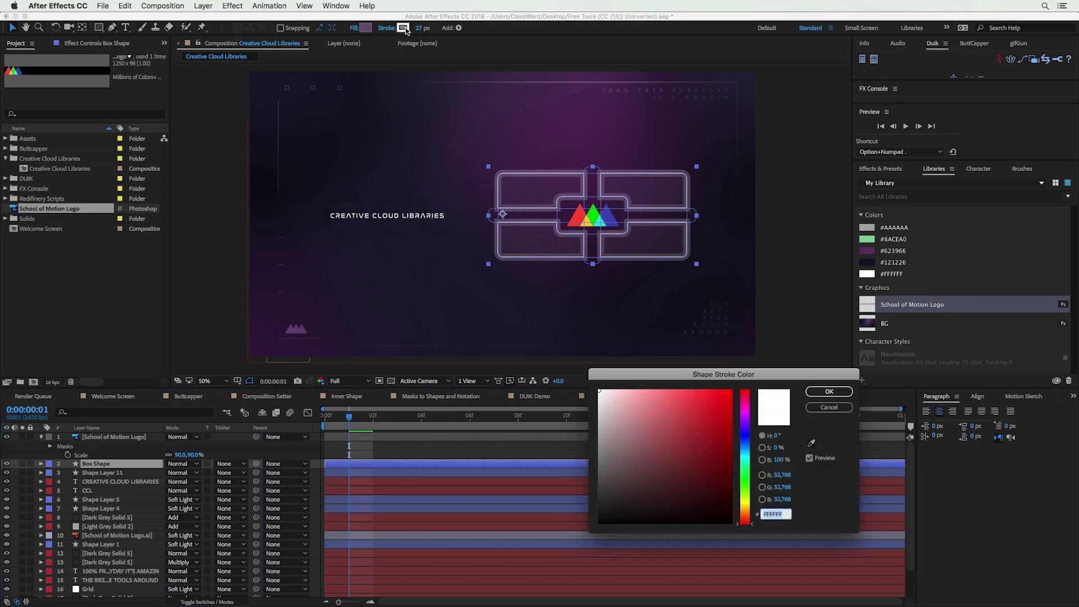
{"action": "left_click", "coordinate": [812, 443]}
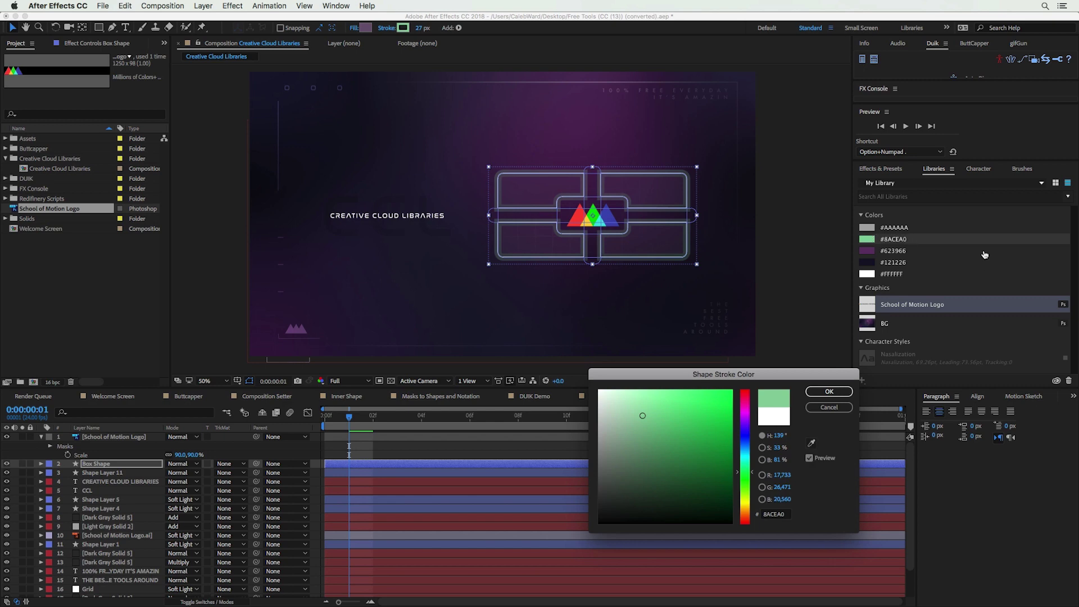
{"action": "left_click", "coordinate": [826, 392]}
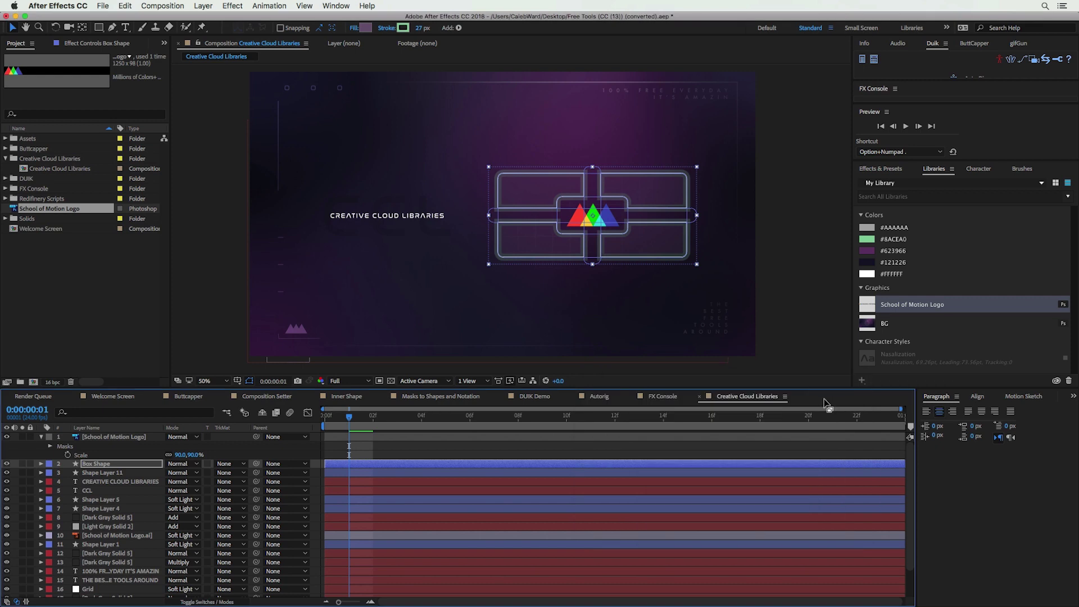
Try the Box Shape layer at 100% opacity and undo the change
{"action": "key", "text": "t"}
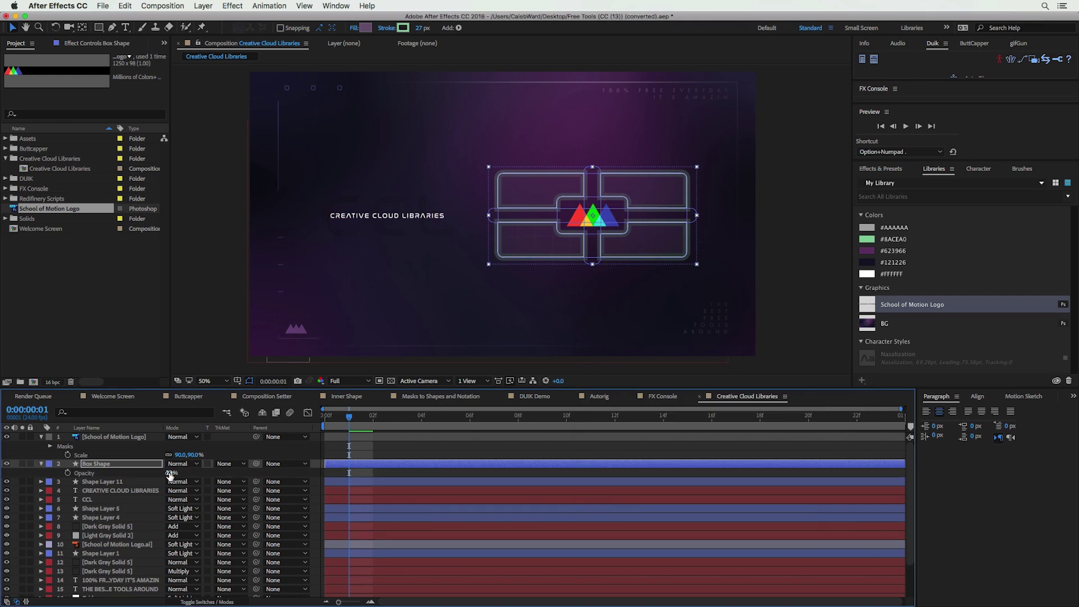
{"action": "left_click_drag", "start_coordinate": [172, 473], "coordinate": [302, 472]}
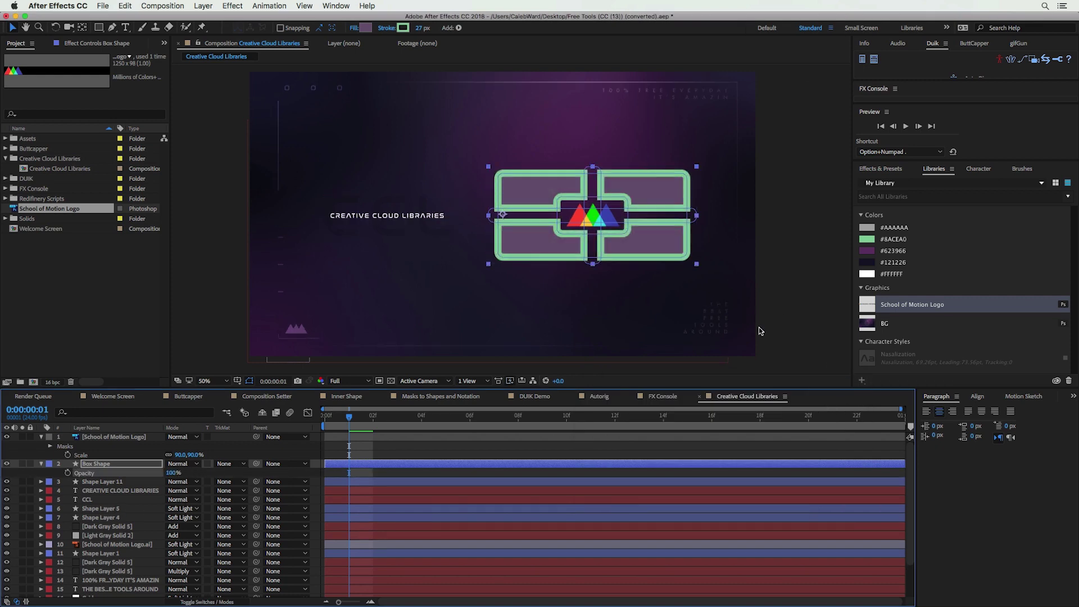
{"action": "left_click", "coordinate": [896, 239]}
{"action": "key", "text": "super+z"}
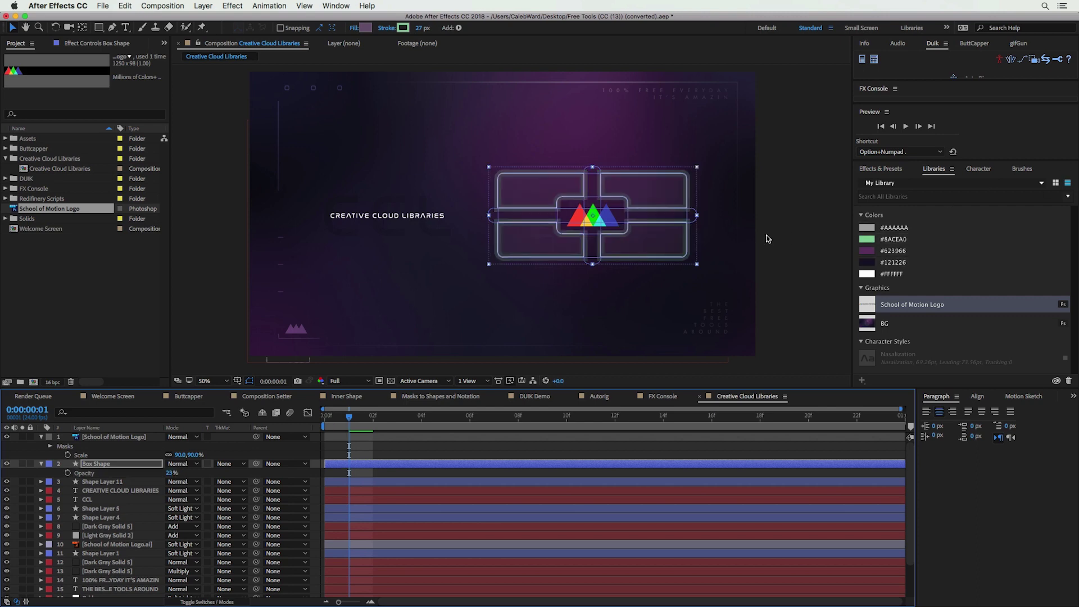
Open the Welcome Screen composition
{"action": "double_click", "coordinate": [16, 228]}
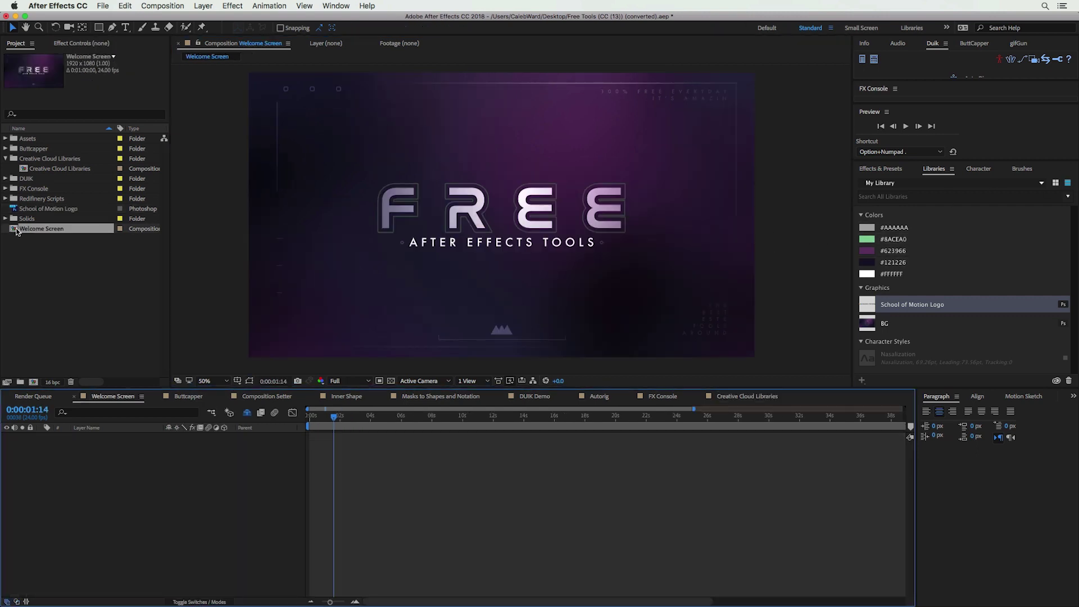